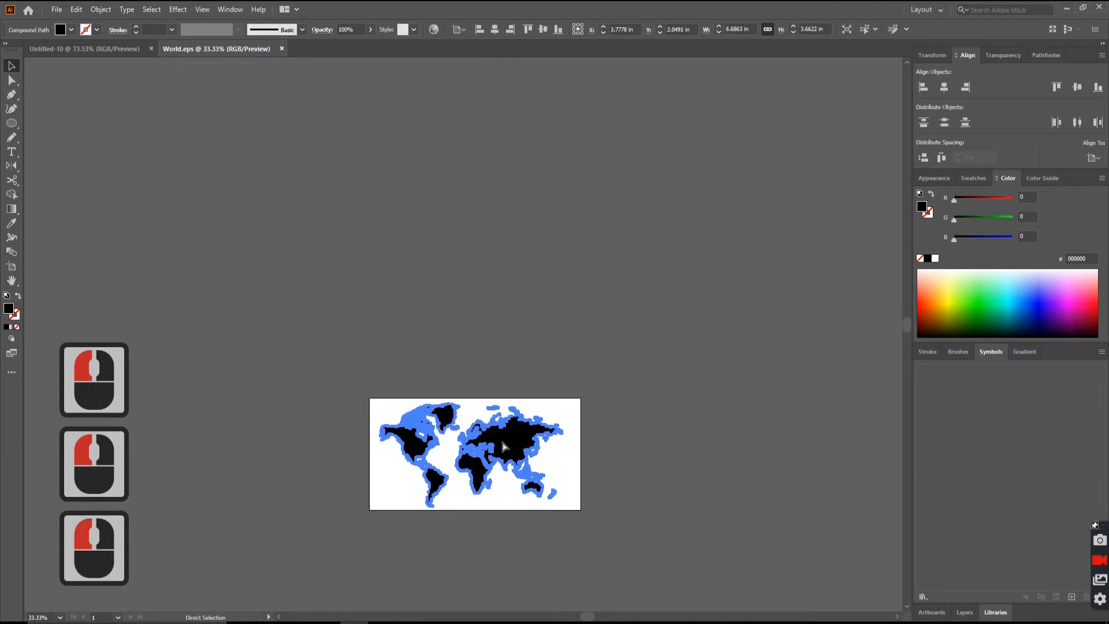
Copy the world map from World.eps into the Untitled-10 document and place it in the upper right of the artboard
{"action": "key", "text": "ctrl+c"}
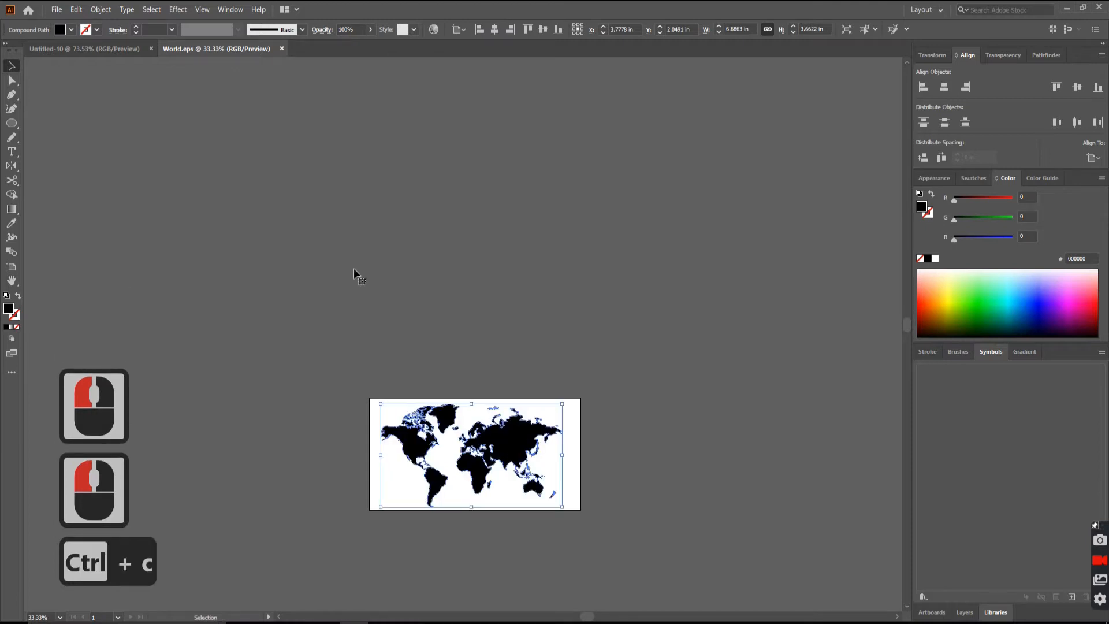
{"action": "left_click", "coordinate": [116, 49]}
{"action": "key", "text": "ctrl+v"}
{"action": "left_click_drag", "start_coordinate": [362, 371], "coordinate": [492, 254]}
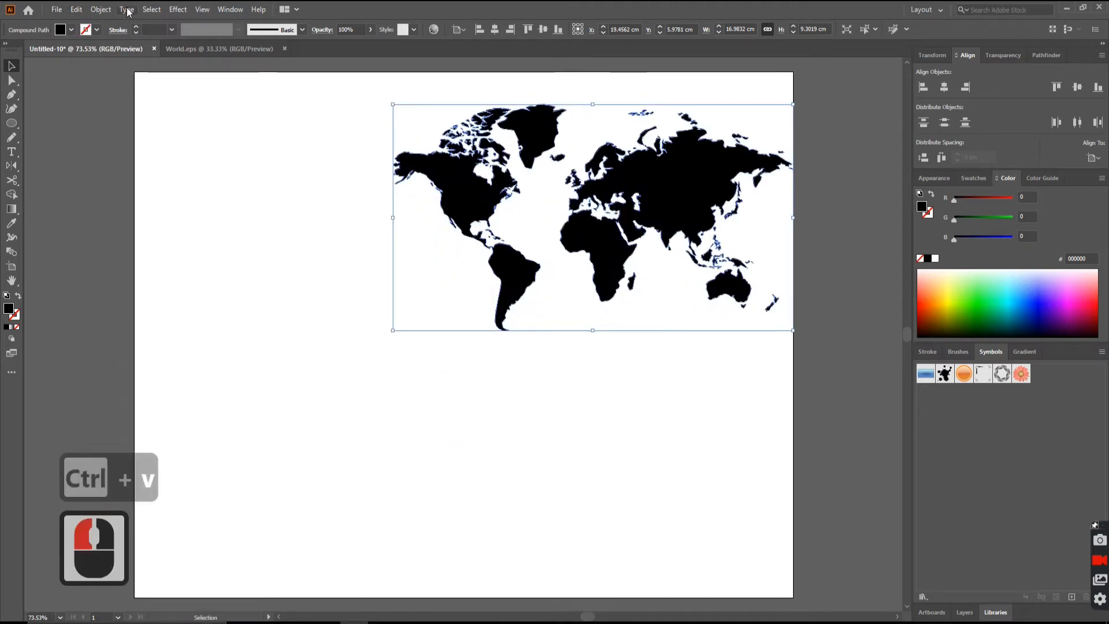
Place the solid black block arrow from the Arrows symbol library below the world map and close the library
{"action": "left_click", "coordinate": [1100, 353]}
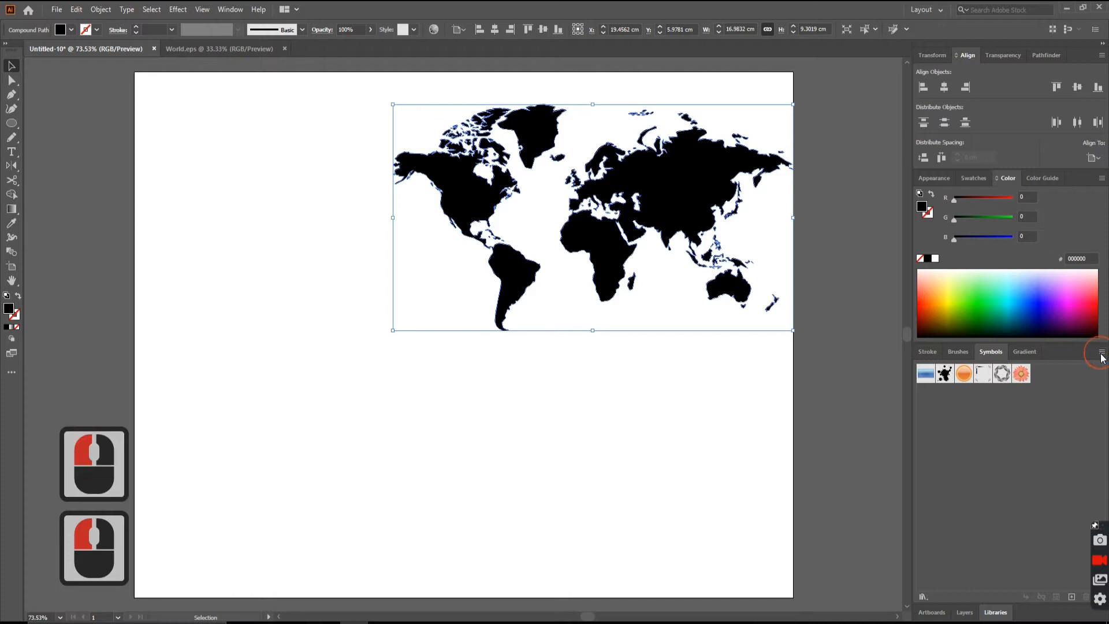
{"action": "left_click", "coordinate": [1103, 361]}
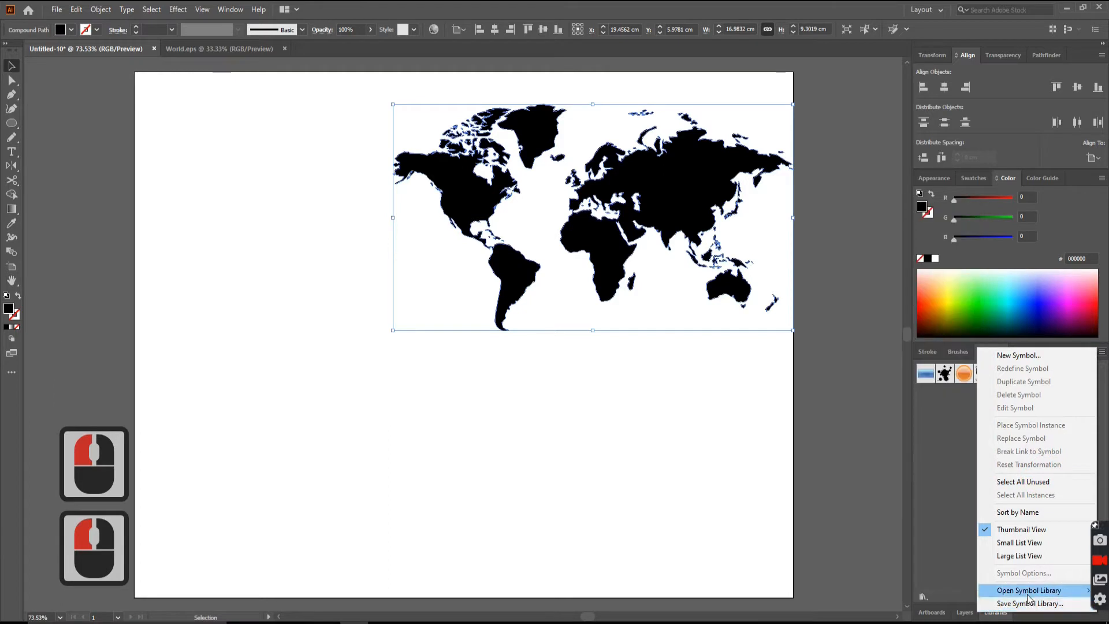
{"action": "mouse_move", "coordinate": [1028, 601]}
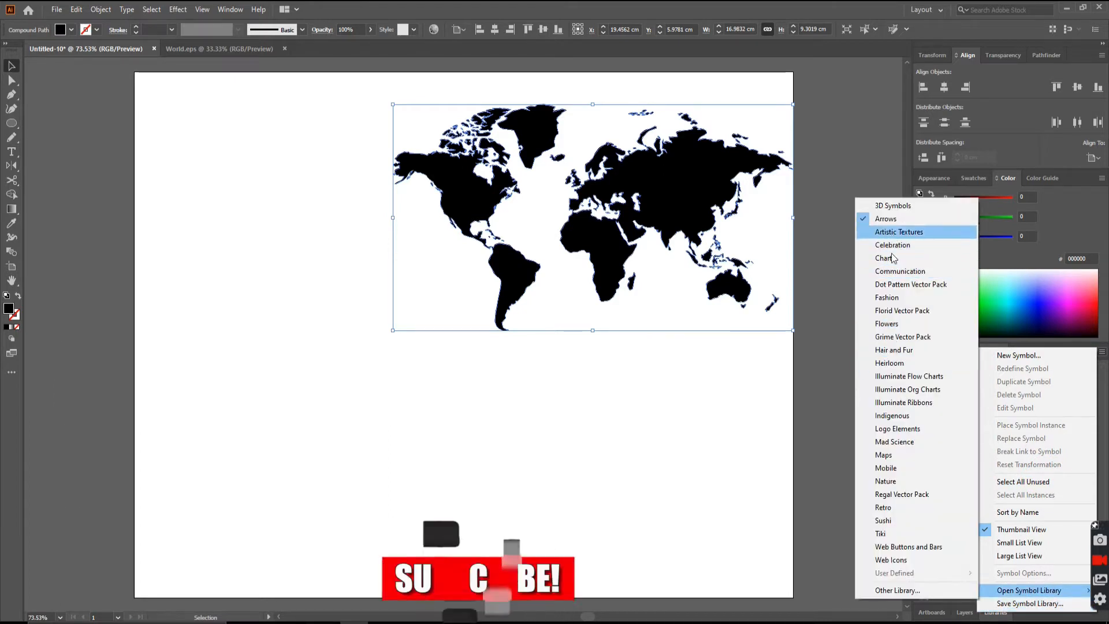
{"action": "left_click", "coordinate": [890, 219]}
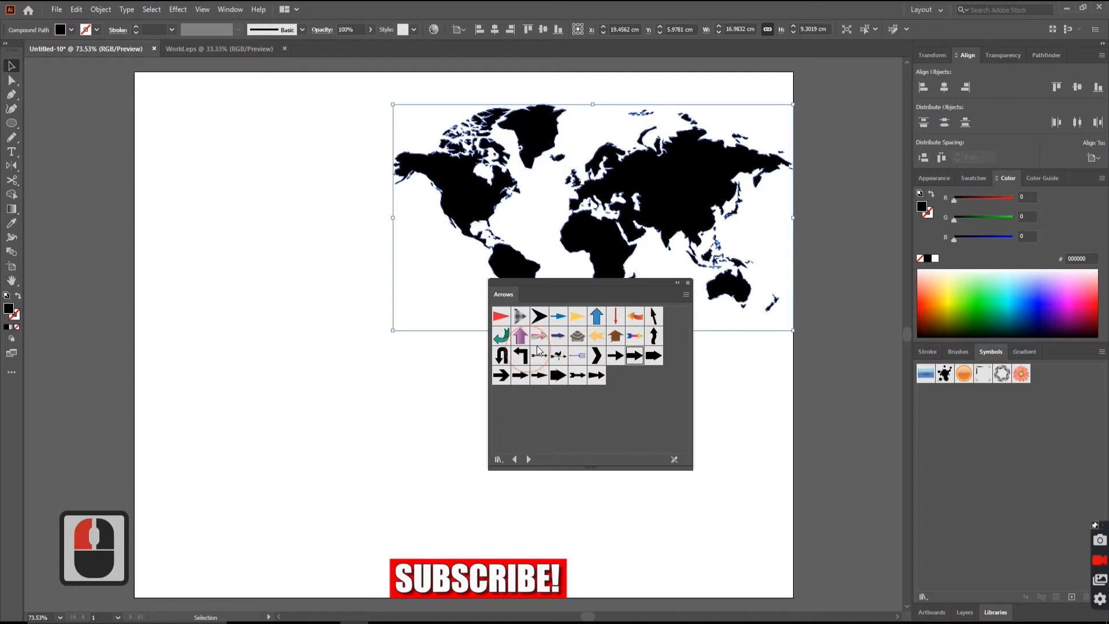
{"action": "left_click_drag", "start_coordinate": [633, 359], "coordinate": [470, 370]}
{"action": "left_click", "coordinate": [688, 283]}
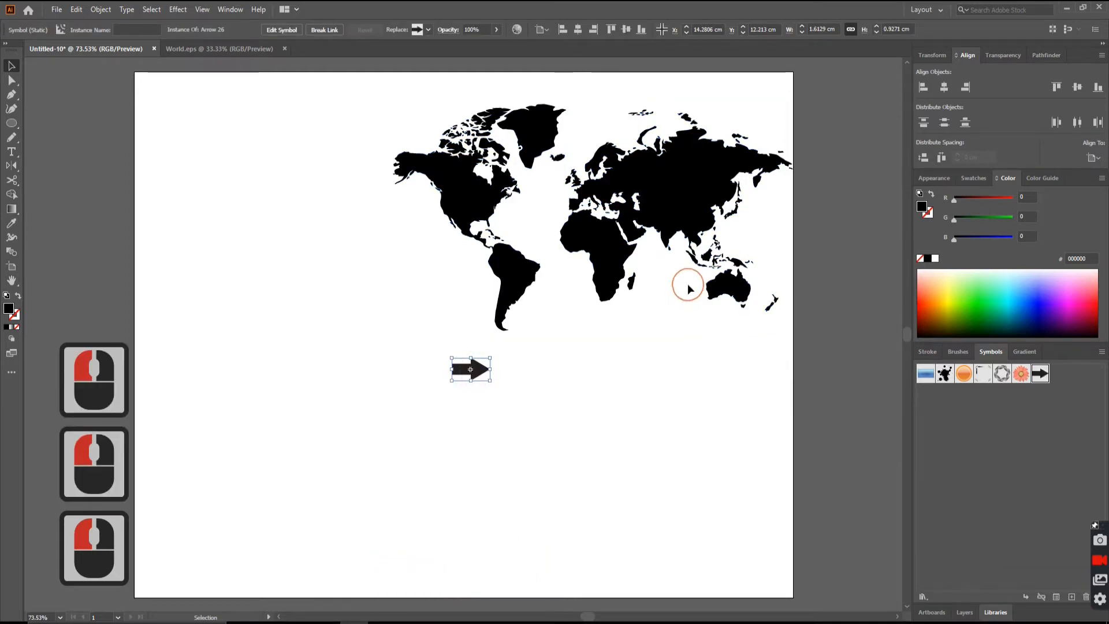
Break the placed arrow's link to its symbol and ungroup the resulting artwork
{"action": "left_click", "coordinate": [333, 33]}
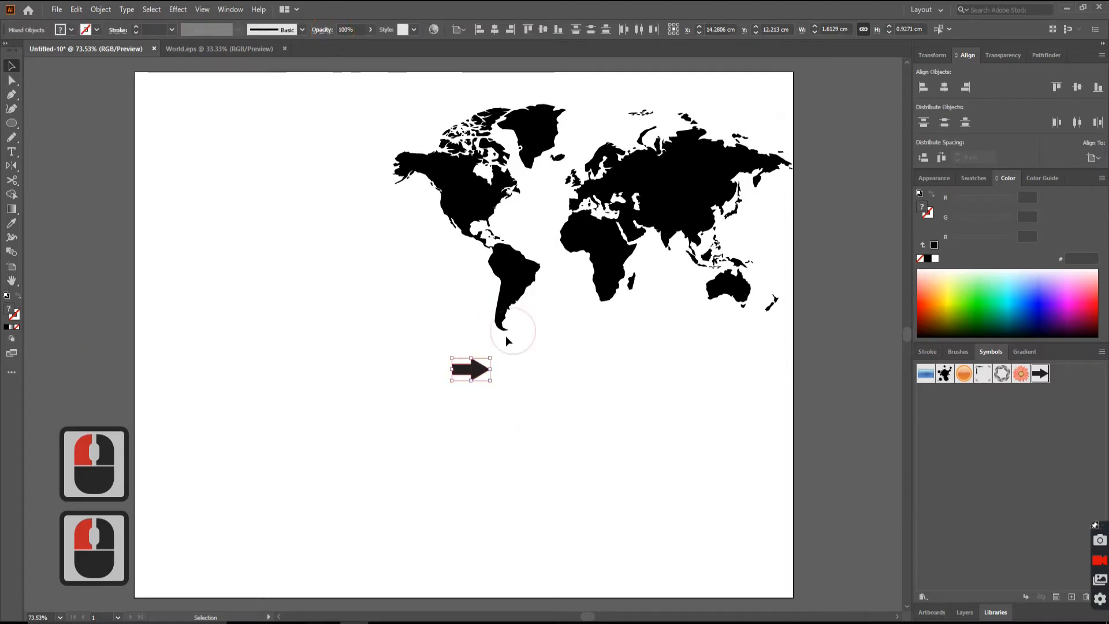
{"action": "right_click", "coordinate": [483, 375]}
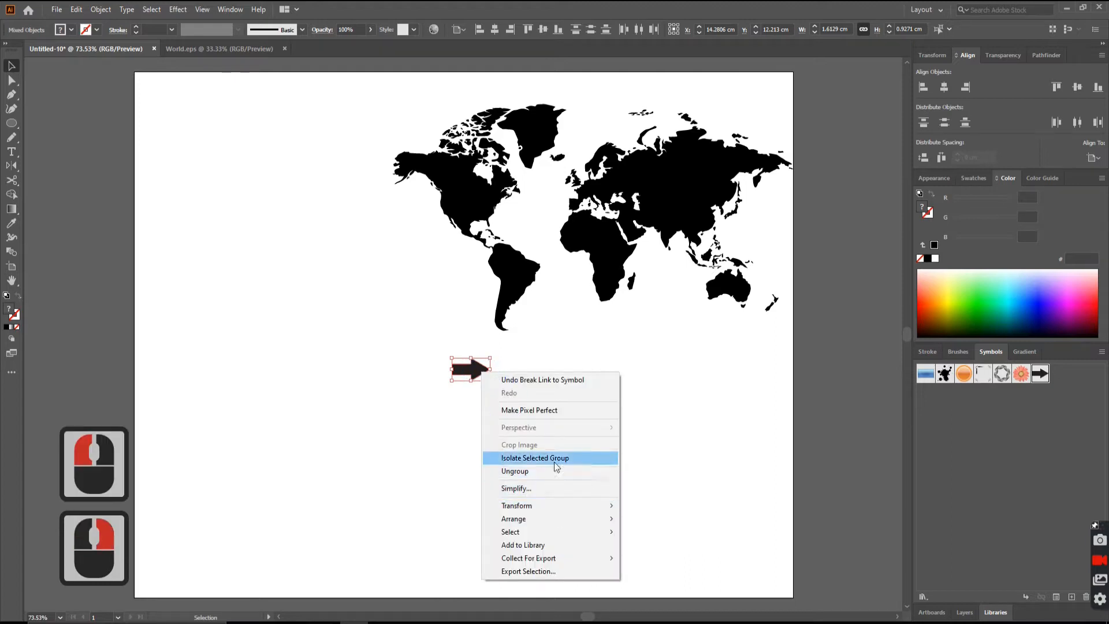
{"action": "left_click", "coordinate": [550, 471]}
{"action": "right_click", "coordinate": [481, 377]}
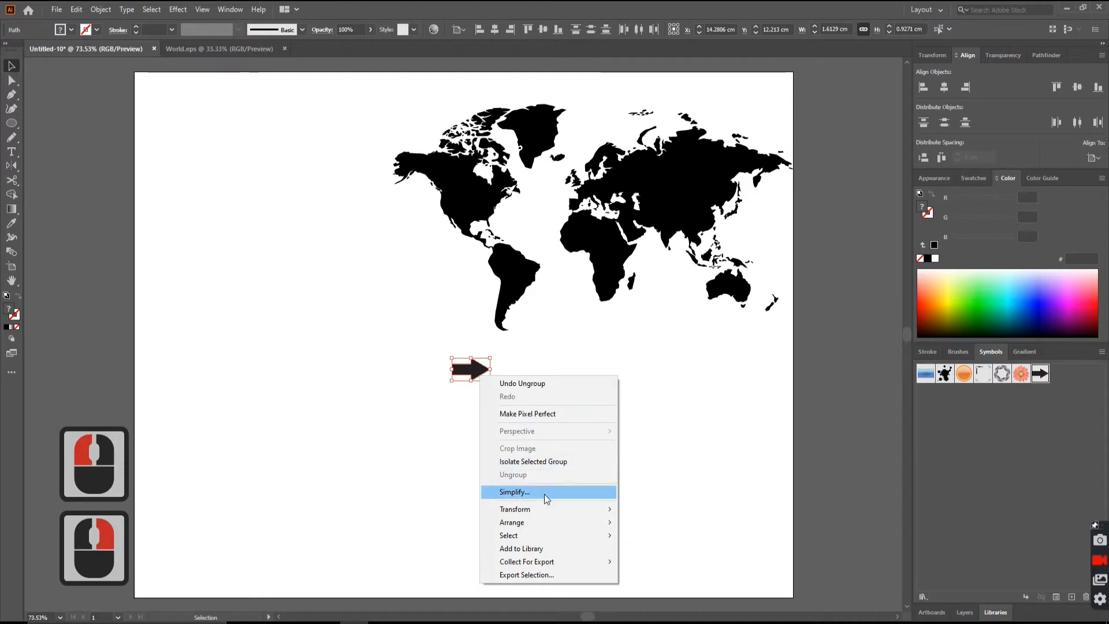
{"action": "left_click", "coordinate": [464, 375]}
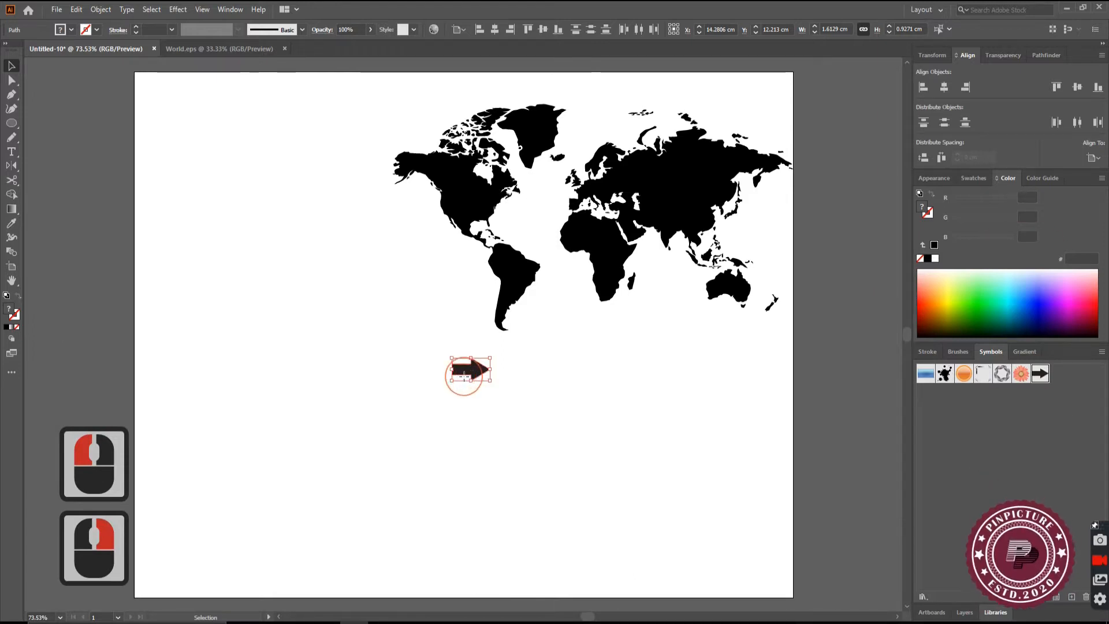
Move the arrow shape off its invisible bounding rectangle and delete that rectangle
{"action": "left_click", "coordinate": [514, 366]}
{"action": "double_click", "coordinate": [476, 375]}
{"action": "left_click_drag", "start_coordinate": [476, 377], "coordinate": [572, 433]}
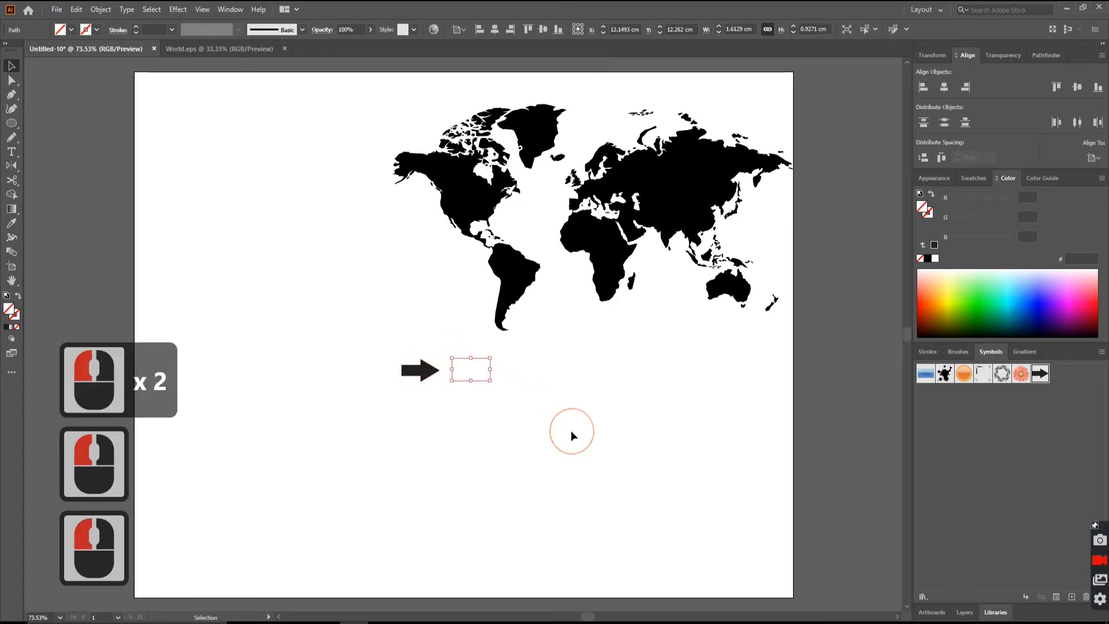
{"action": "key", "text": "Delete"}
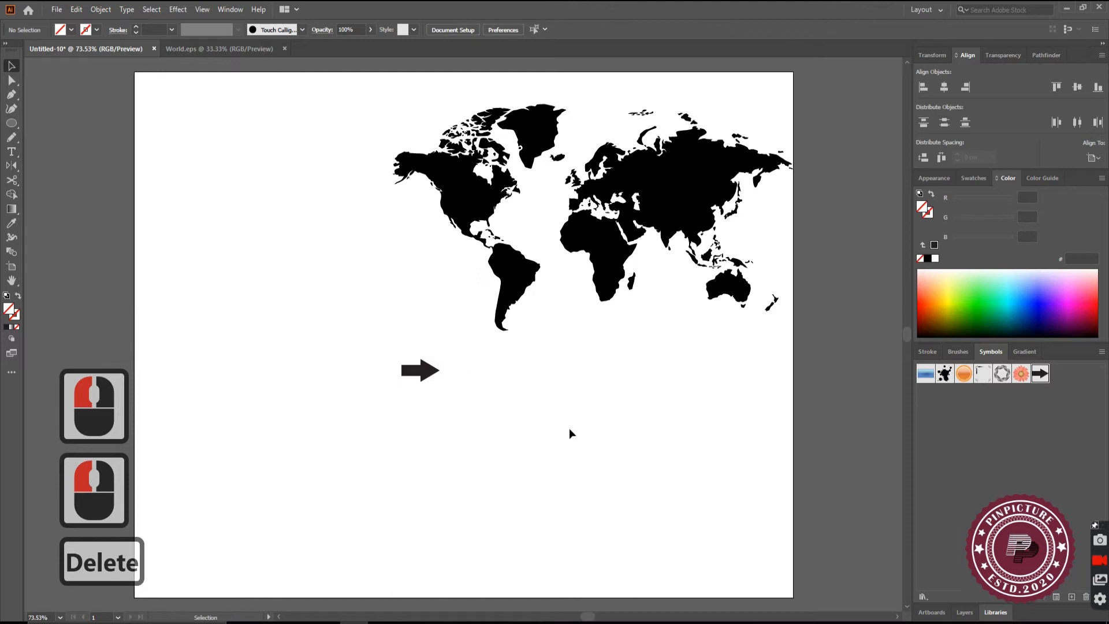
Round all corners of the arrow with a radius of about 0.05 cm
{"action": "key", "text": "ctrl+space"}
{"action": "left_click_drag", "start_coordinate": [395, 349], "coordinate": [454, 393]}
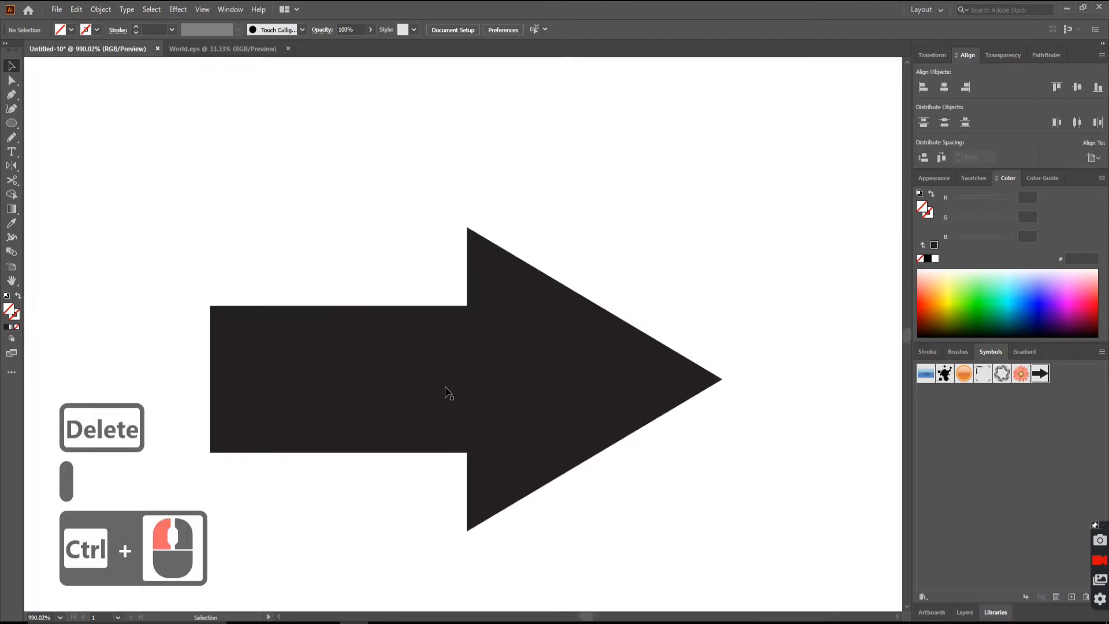
{"action": "left_click", "coordinate": [425, 322]}
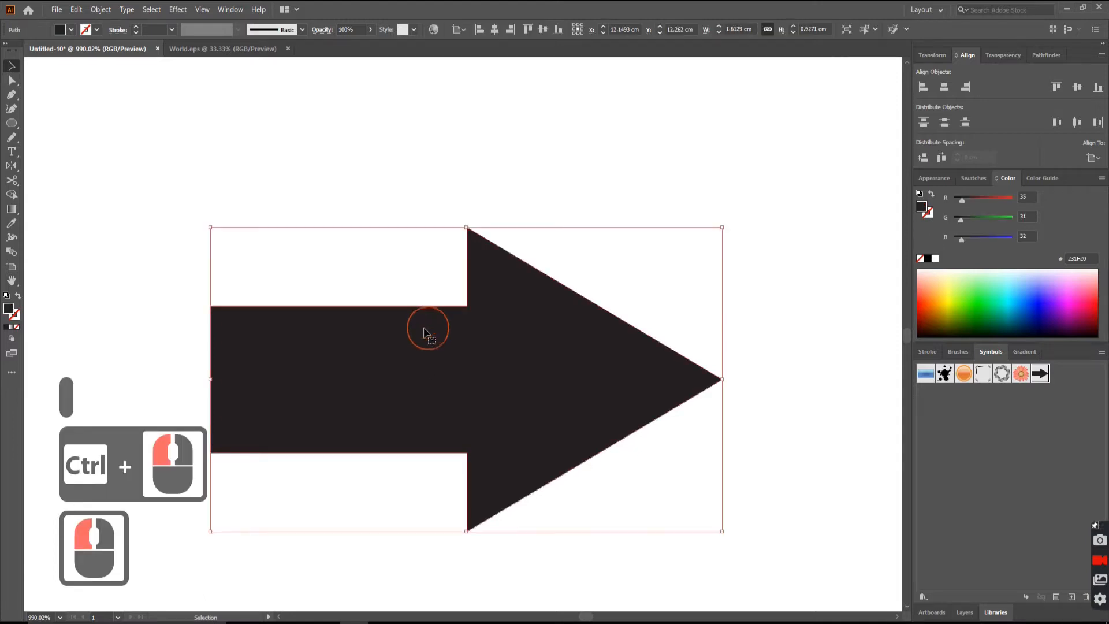
{"action": "left_click", "coordinate": [12, 80]}
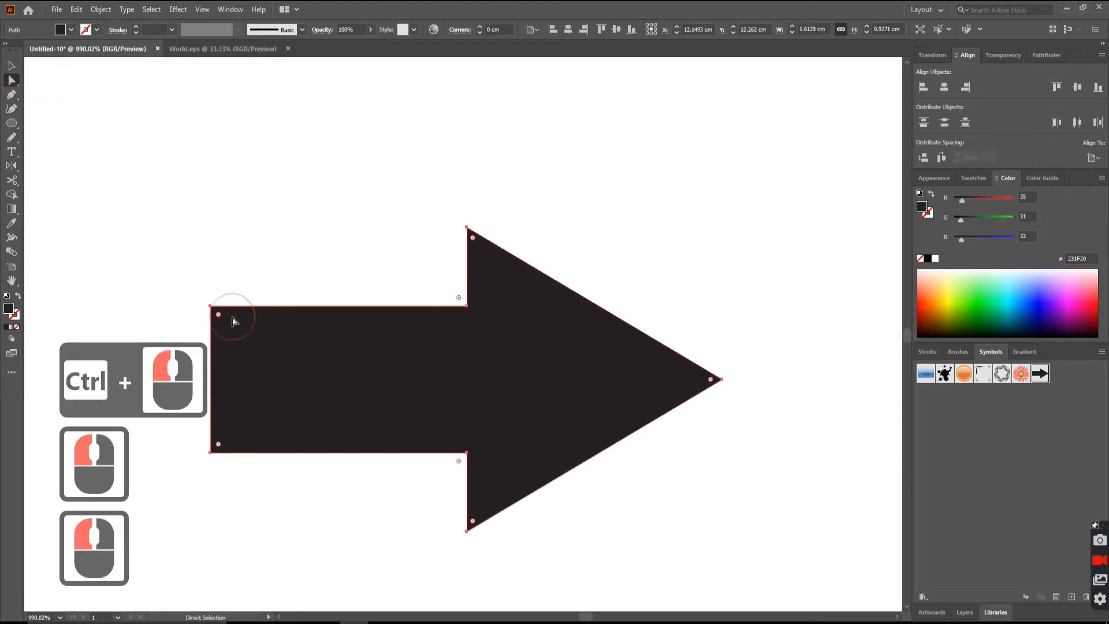
{"action": "left_click_drag", "start_coordinate": [220, 321], "coordinate": [225, 324]}
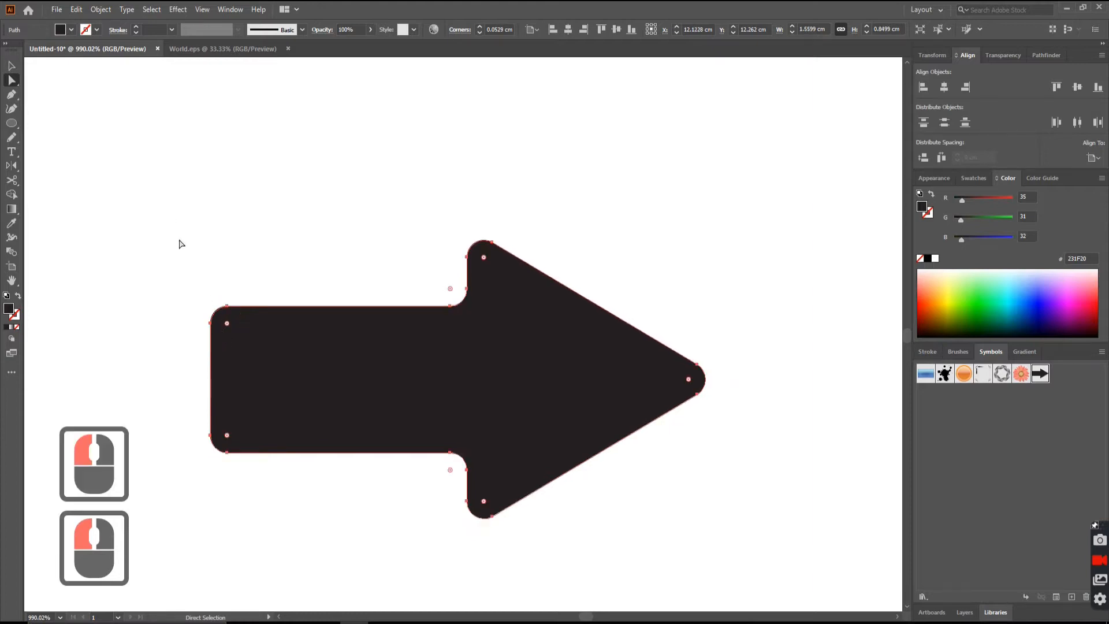
Lengthen the arrow's shaft by moving the tail's anchor points straight outward, making the arrow about 3.17 cm long
{"action": "left_click_drag", "start_coordinate": [191, 261], "coordinate": [266, 495]}
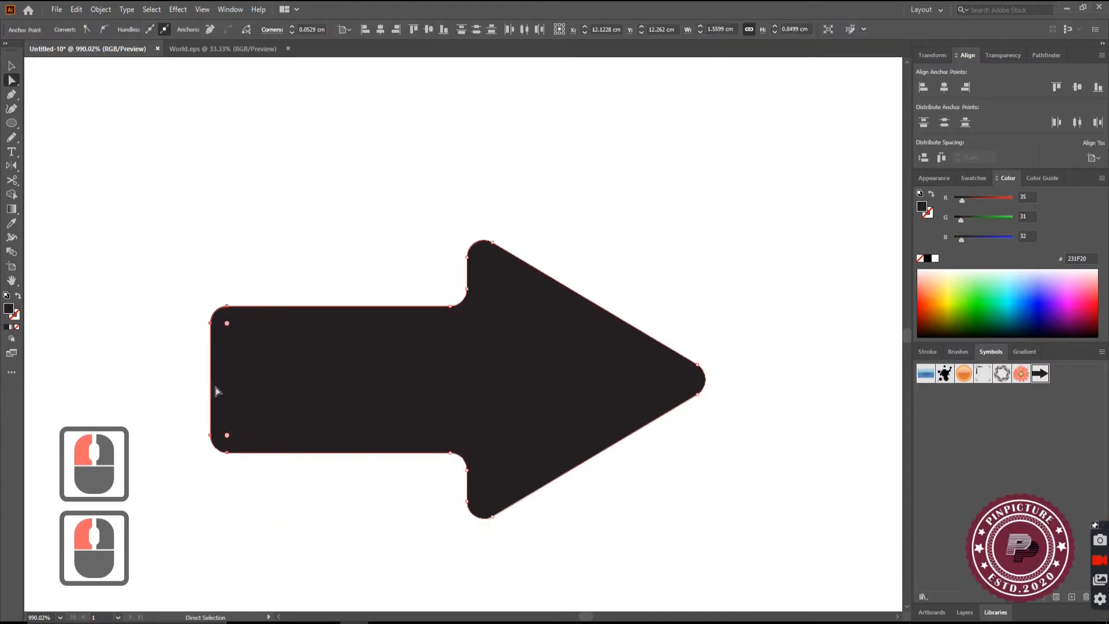
{"action": "left_click_drag", "start_coordinate": [217, 392], "coordinate": [57, 382]}
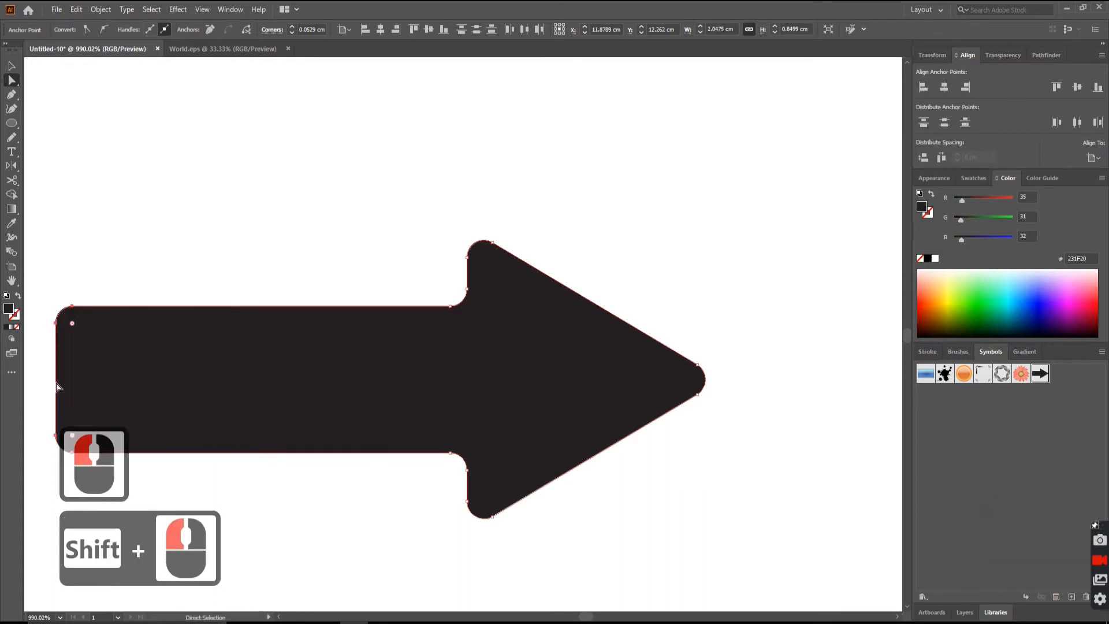
{"action": "left_click", "coordinate": [12, 66]}
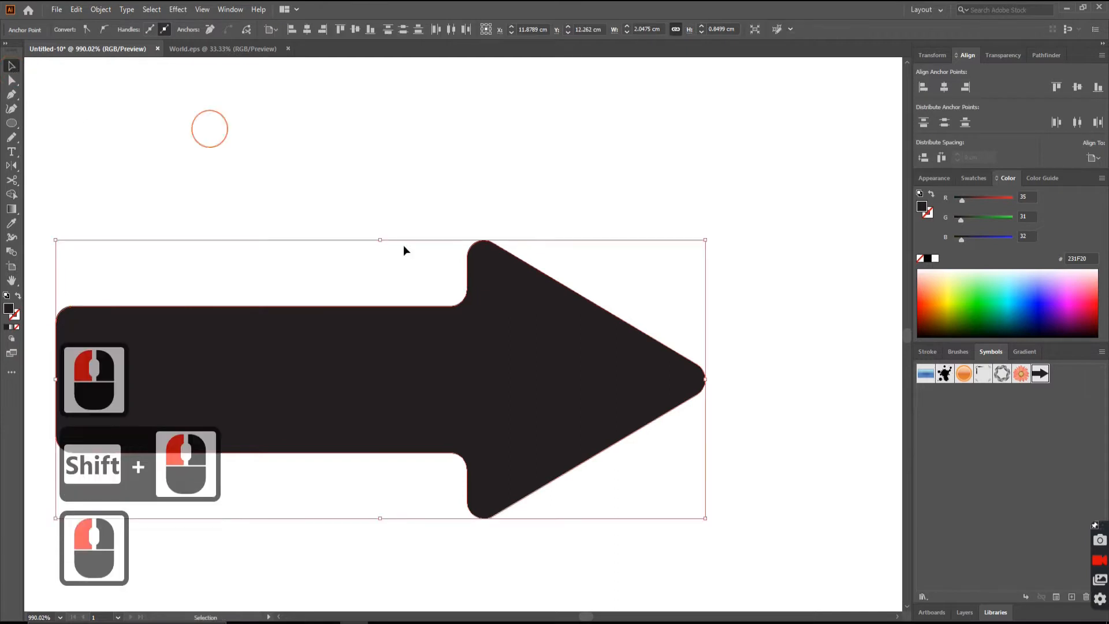
{"action": "key", "text": "ctrl+space"}
{"action": "left_click", "coordinate": [413, 311], "text": "ctrl+alt"}
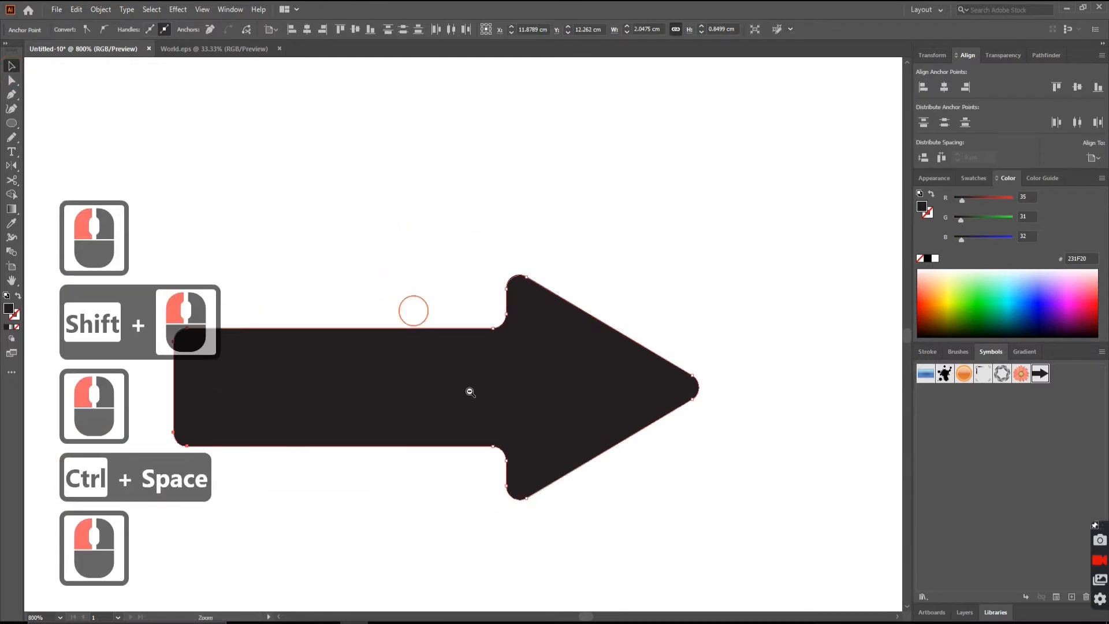
{"action": "left_click", "coordinate": [437, 396], "text": "ctrl+alt"}
{"action": "left_click", "coordinate": [437, 396], "text": "ctrl+alt"}
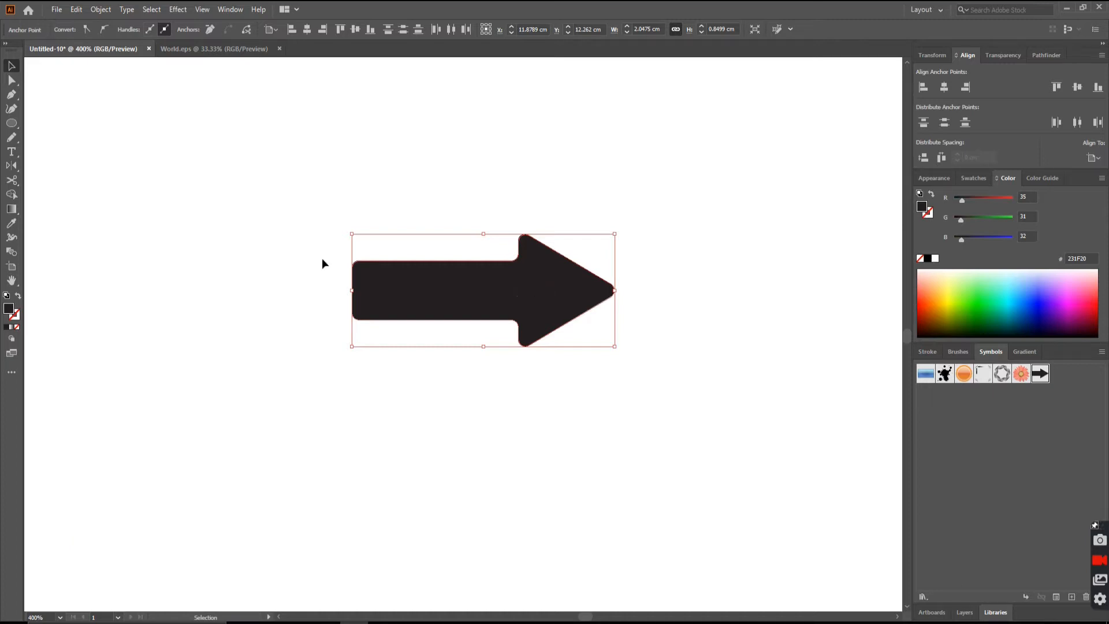
{"action": "key", "text": "a"}
{"action": "left_click_drag", "start_coordinate": [322, 241], "coordinate": [380, 366]}
{"action": "left_click_drag", "start_coordinate": [359, 310], "coordinate": [362, 314]}
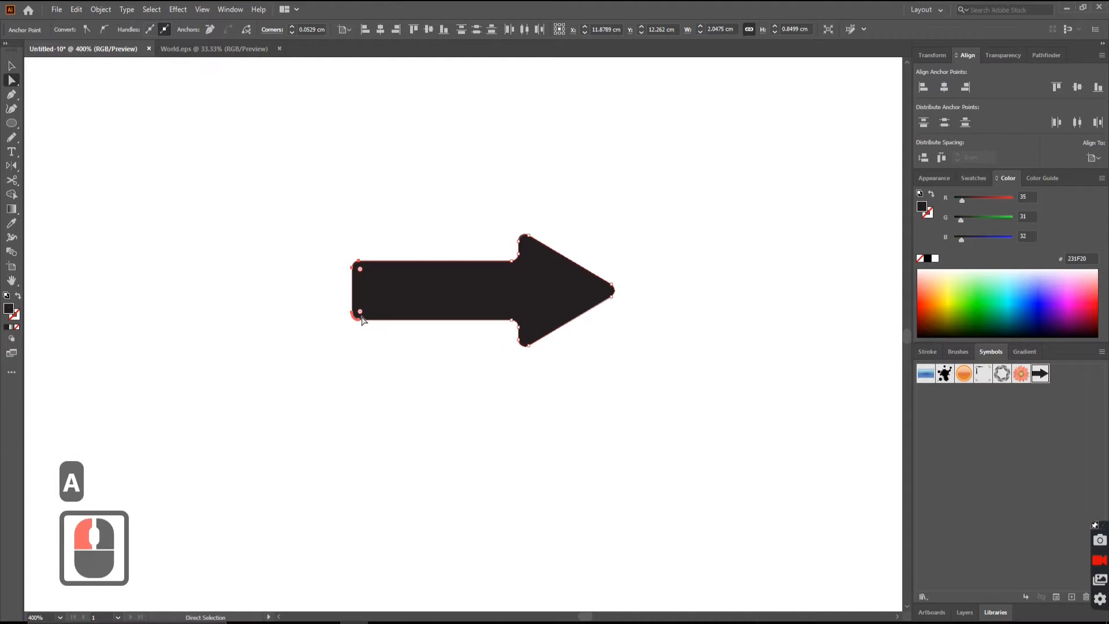
Duplicate the arrow in line just past its tip and flip the copy horizontally so the two arrowheads face each other
{"action": "left_click_drag", "start_coordinate": [249, 320], "coordinate": [660, 308]}
{"action": "left_click", "coordinate": [11, 66]}
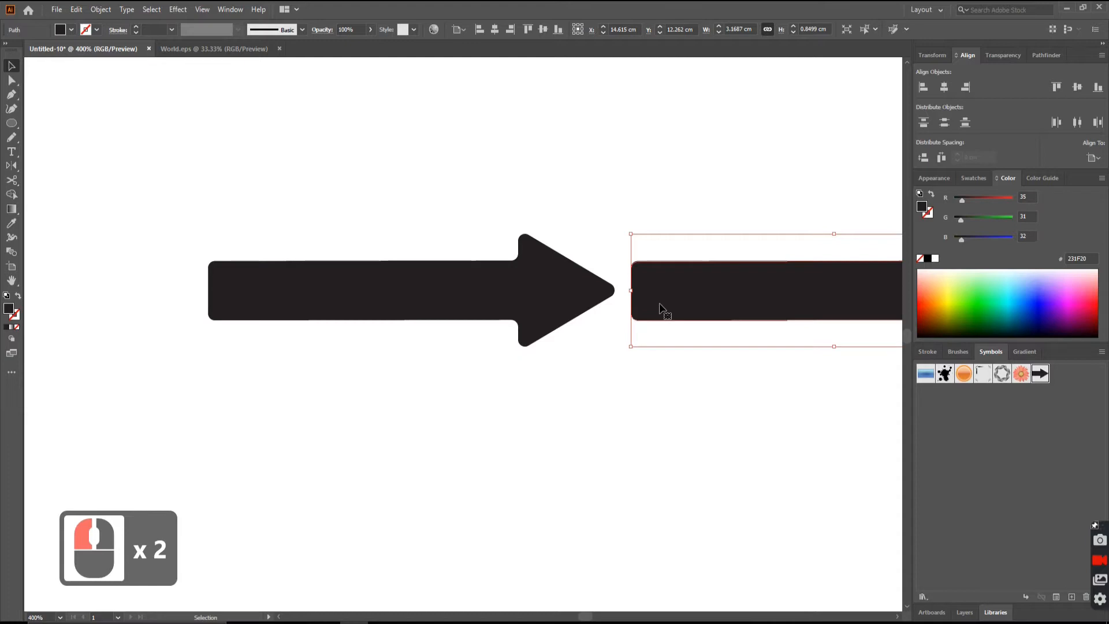
{"action": "key", "text": "Caps_Lock"}
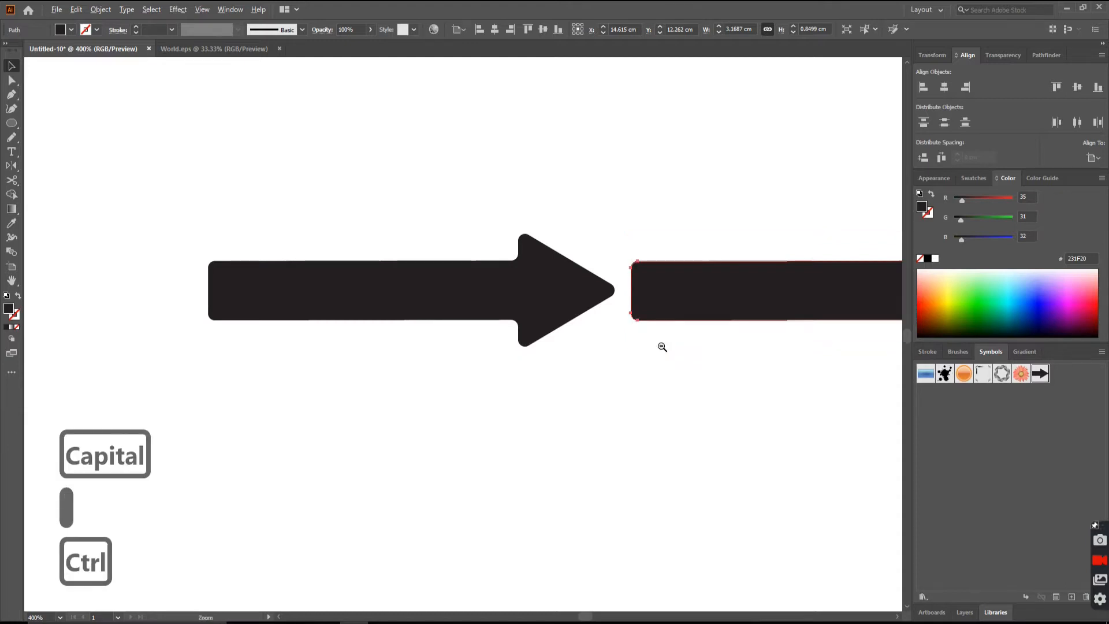
{"action": "left_click", "coordinate": [660, 341], "text": "ctrl+alt"}
{"action": "left_click", "coordinate": [655, 325], "text": "ctrl+alt"}
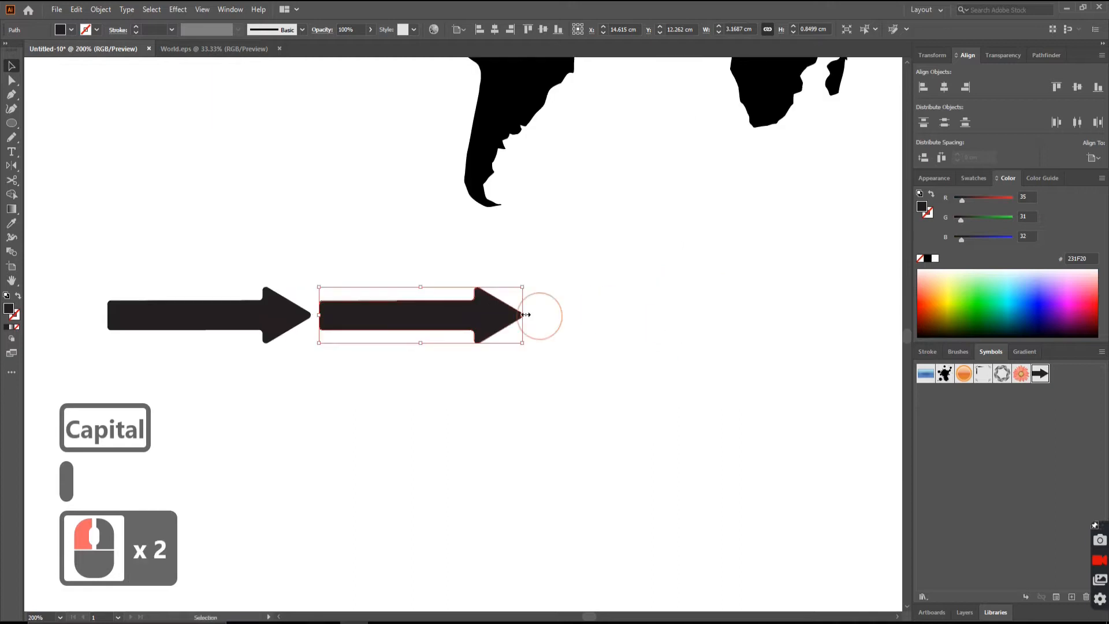
{"action": "left_click_drag", "start_coordinate": [525, 287], "coordinate": [358, 344]}
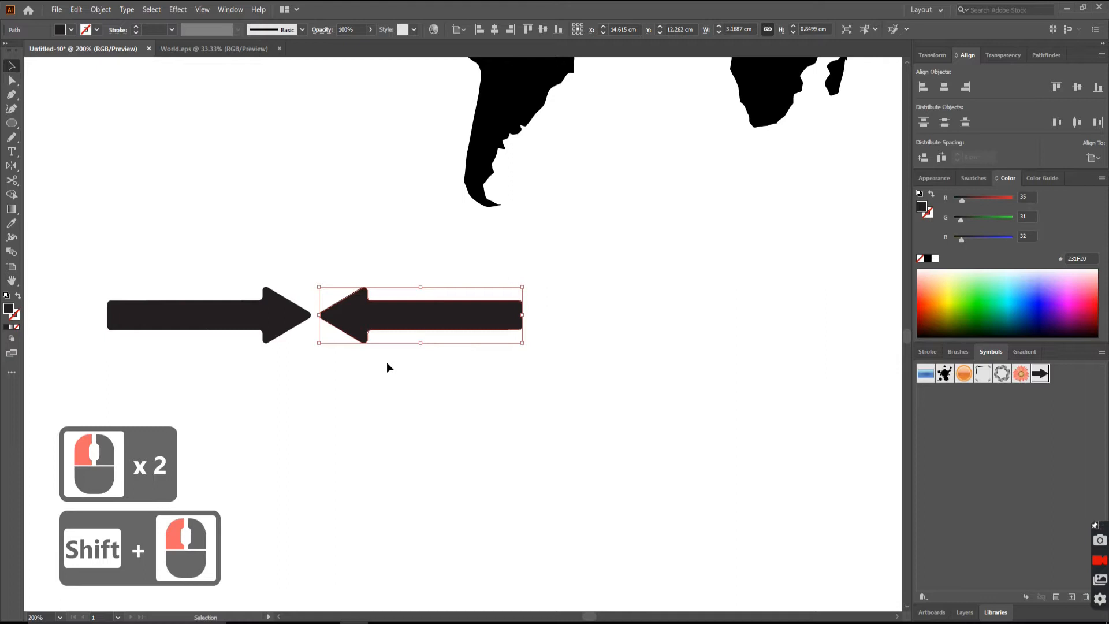
Rotate both arrows together 45 degrees counterclockwise into a diagonal
{"action": "left_click", "coordinate": [236, 322], "text": "shift"}
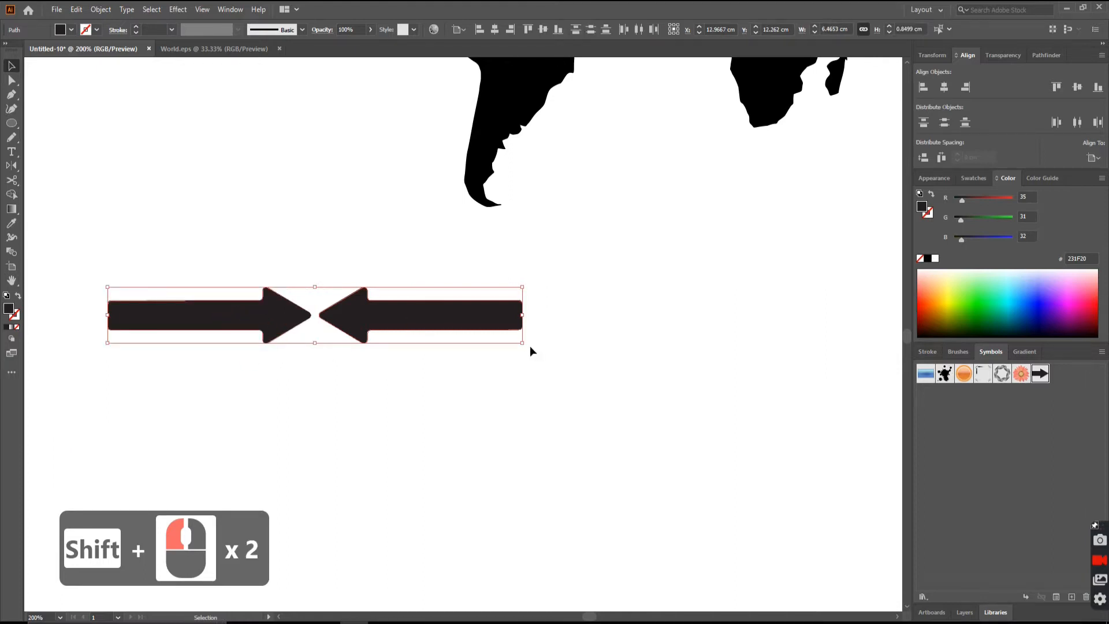
{"action": "left_click_drag", "start_coordinate": [527, 347], "coordinate": [501, 230]}
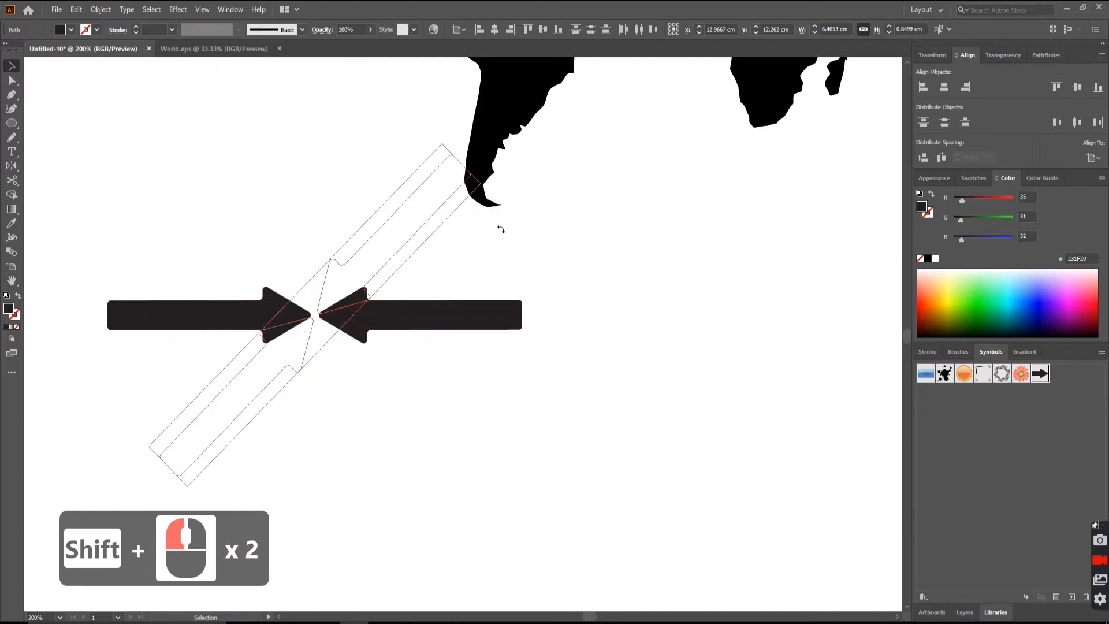
{"action": "left_click_drag", "start_coordinate": [505, 249], "coordinate": [505, 249]}
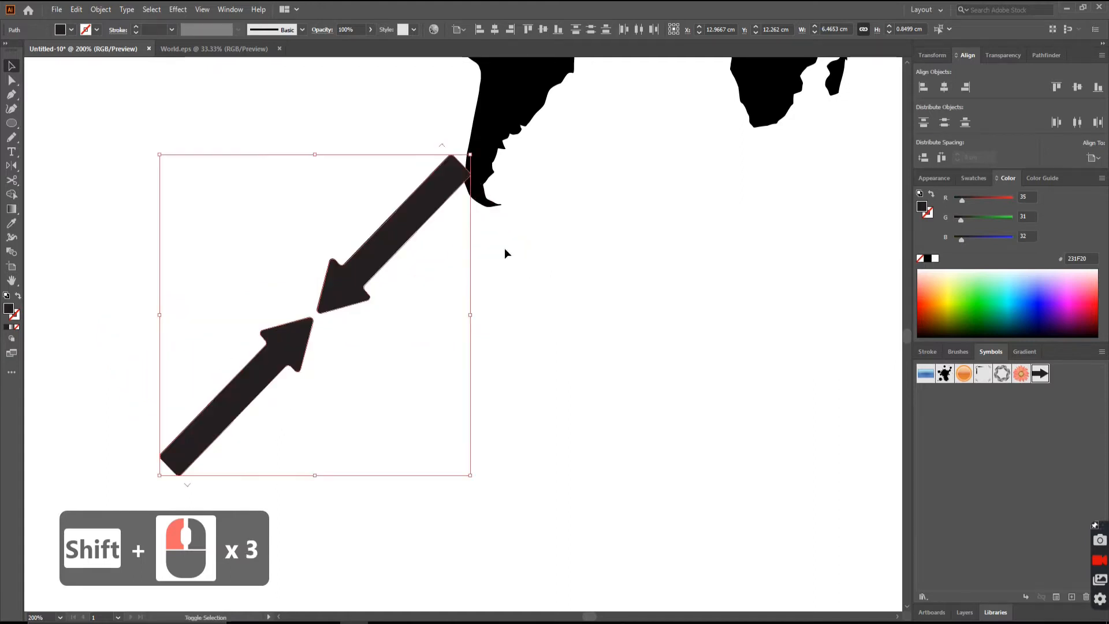
Save the diagonal arrow pair as a new symbol named Arrow and delete the original arrows from the artboard
{"action": "left_click_drag", "start_coordinate": [352, 287], "coordinate": [927, 401]}
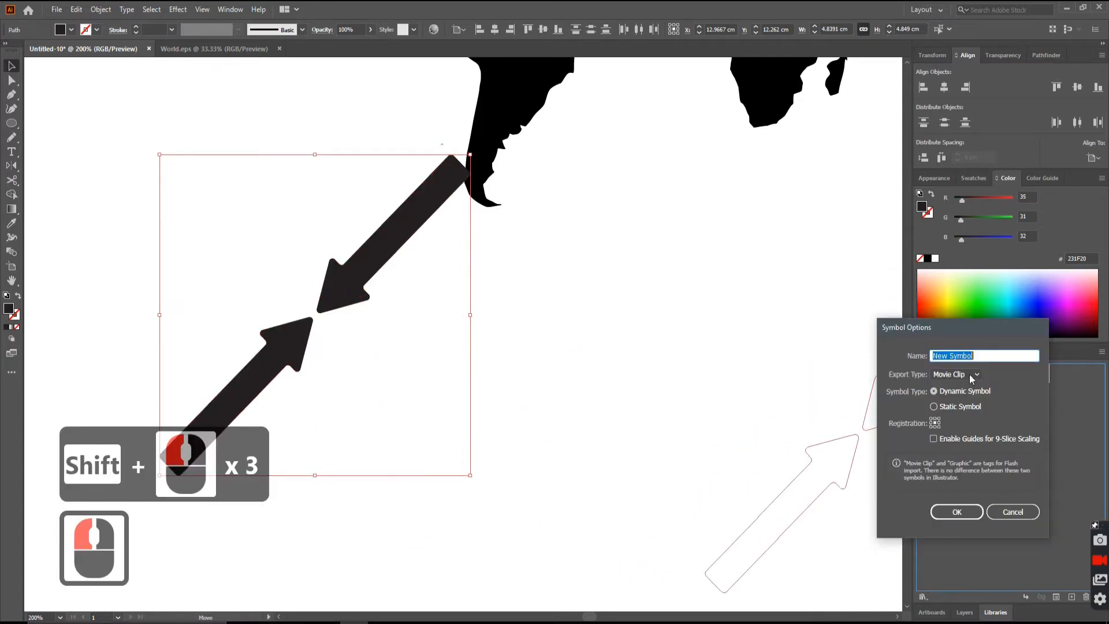
{"action": "type", "text": "Ar"}
{"action": "type", "text": "ro"}
{"action": "key", "text": "BackSpace"}
{"action": "type", "text": "r"}
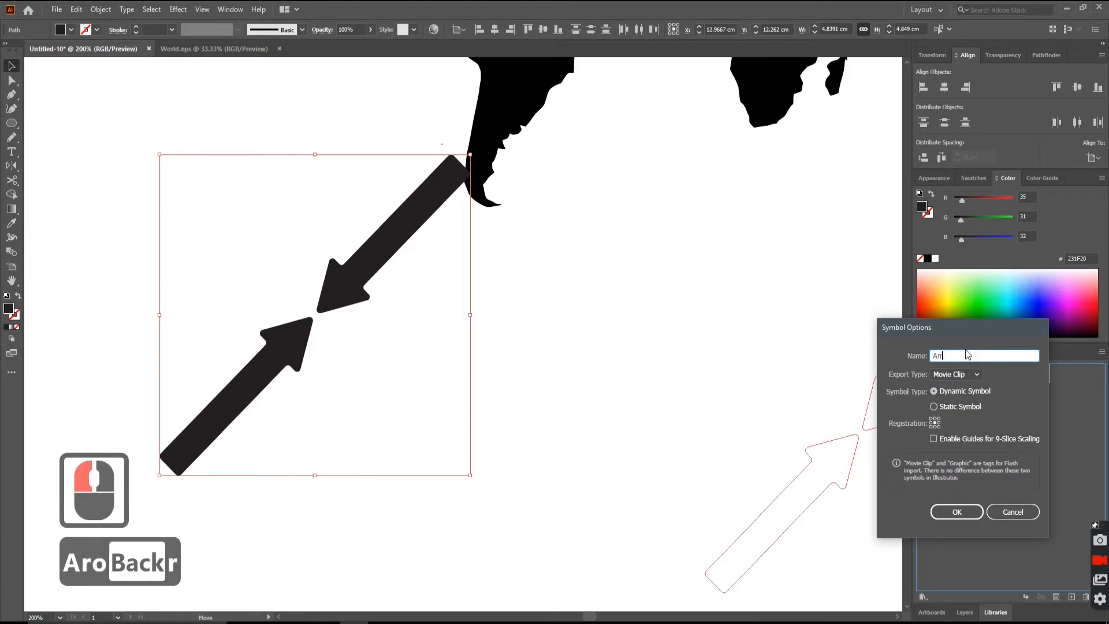
{"action": "type", "text": "ow"}
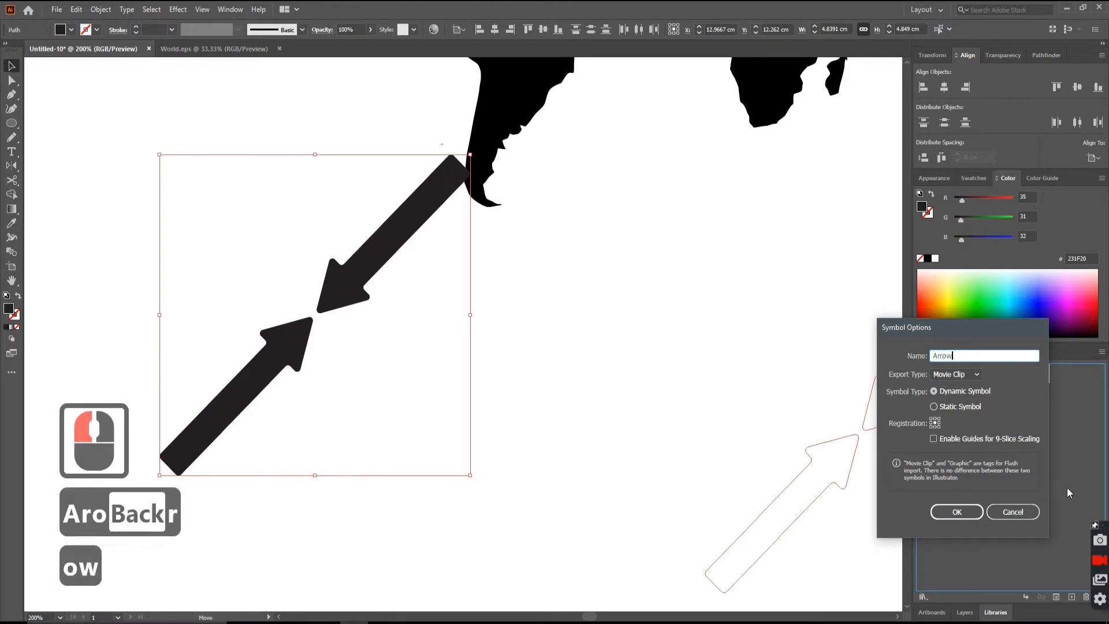
{"action": "left_click", "coordinate": [957, 513]}
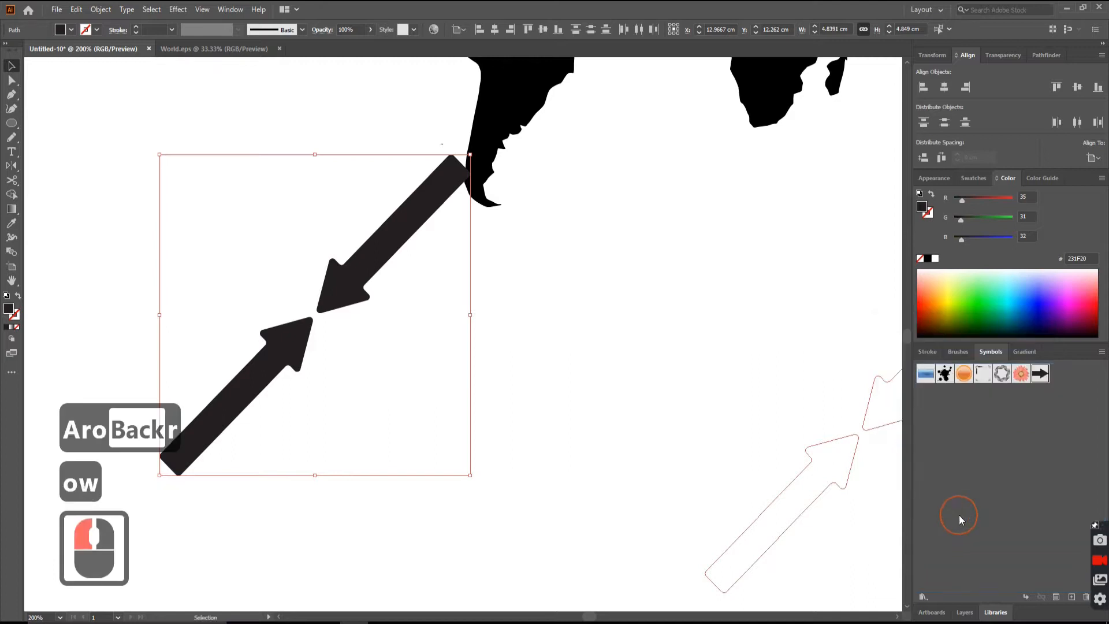
{"action": "left_click", "coordinate": [396, 243]}
{"action": "key", "text": "Delete"}
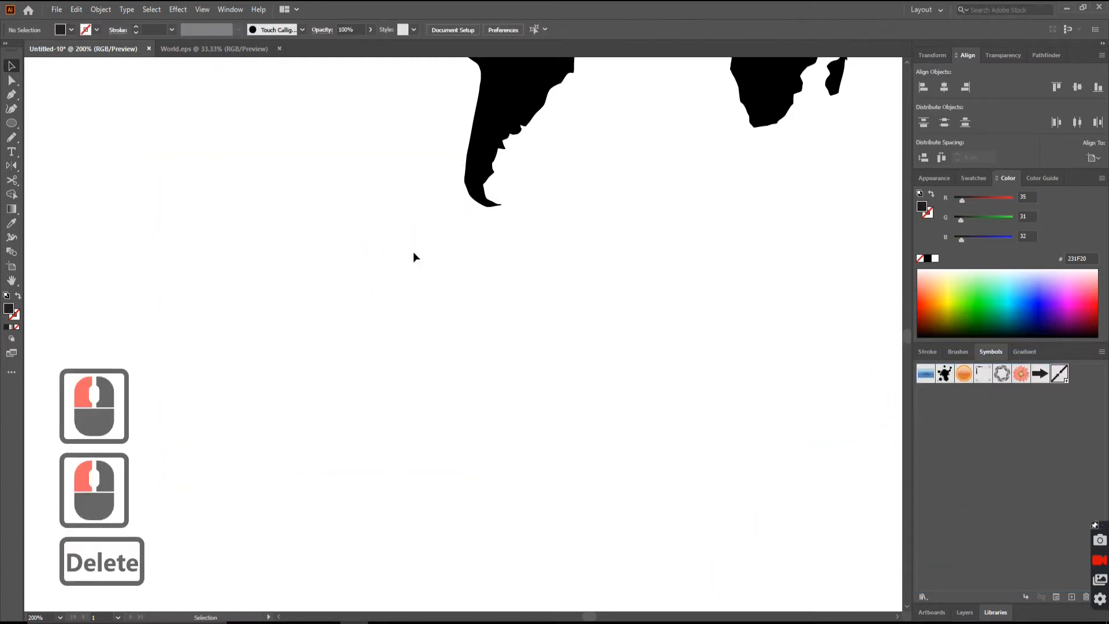
Save the world map as a new symbol named World and delete the map from the artboard
{"action": "left_click", "coordinate": [495, 244], "text": "ctrl+alt"}
{"action": "left_click", "coordinate": [491, 239], "text": "ctrl+alt"}
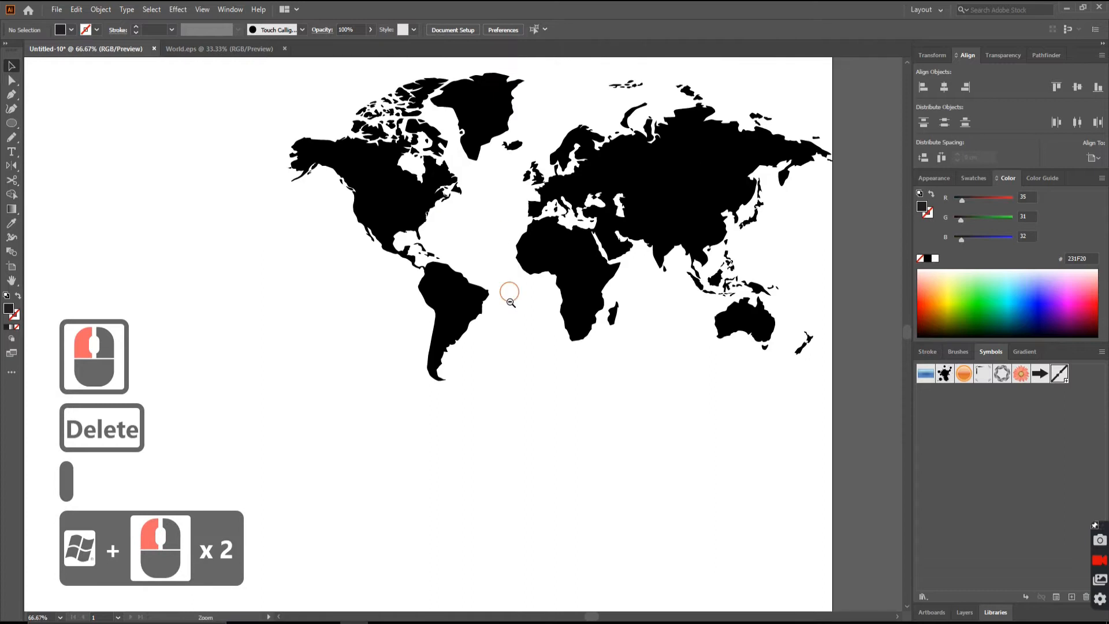
{"action": "left_click", "coordinate": [510, 301], "text": "ctrl+alt"}
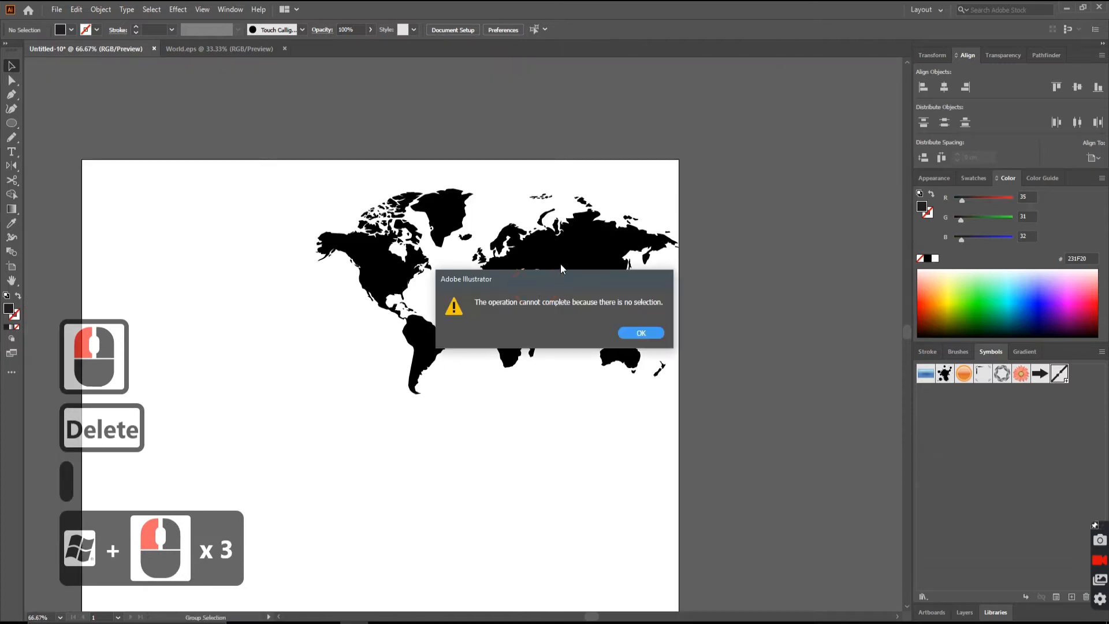
{"action": "left_click", "coordinate": [641, 332]}
{"action": "left_click", "coordinate": [575, 271]}
{"action": "left_click_drag", "start_coordinate": [572, 272], "coordinate": [925, 404]}
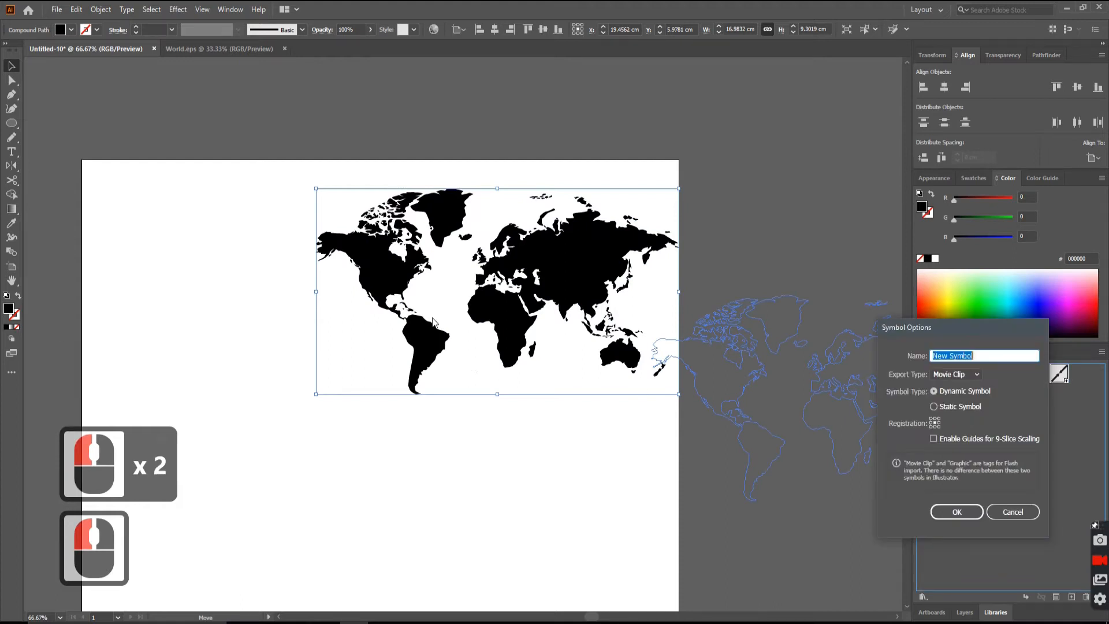
{"action": "type", "text": "Worlf"}
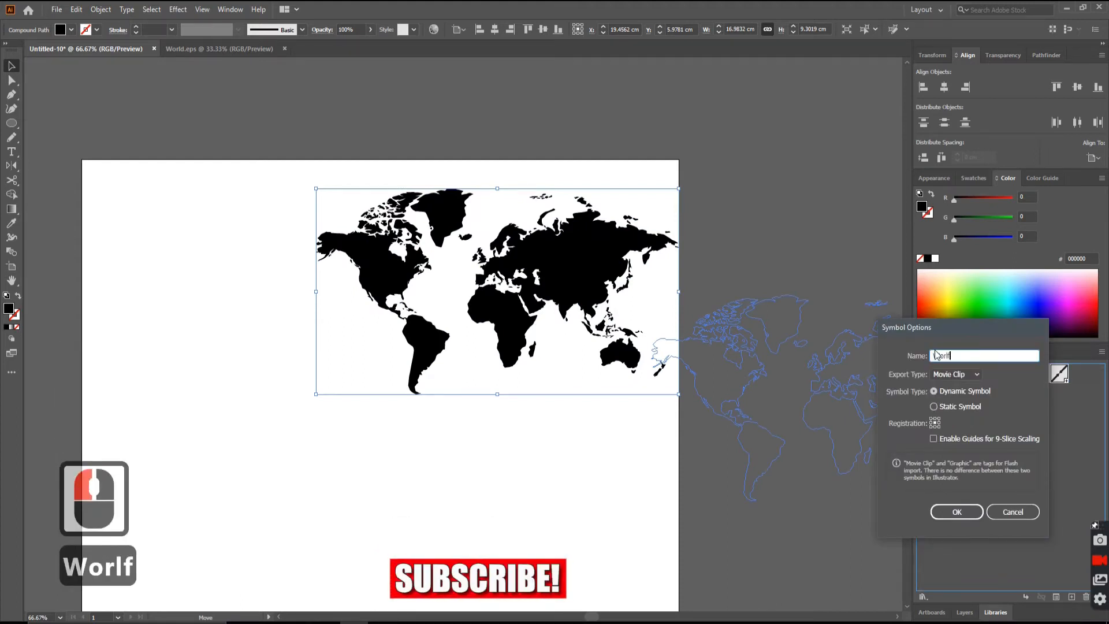
{"action": "key", "text": "BackSpace"}
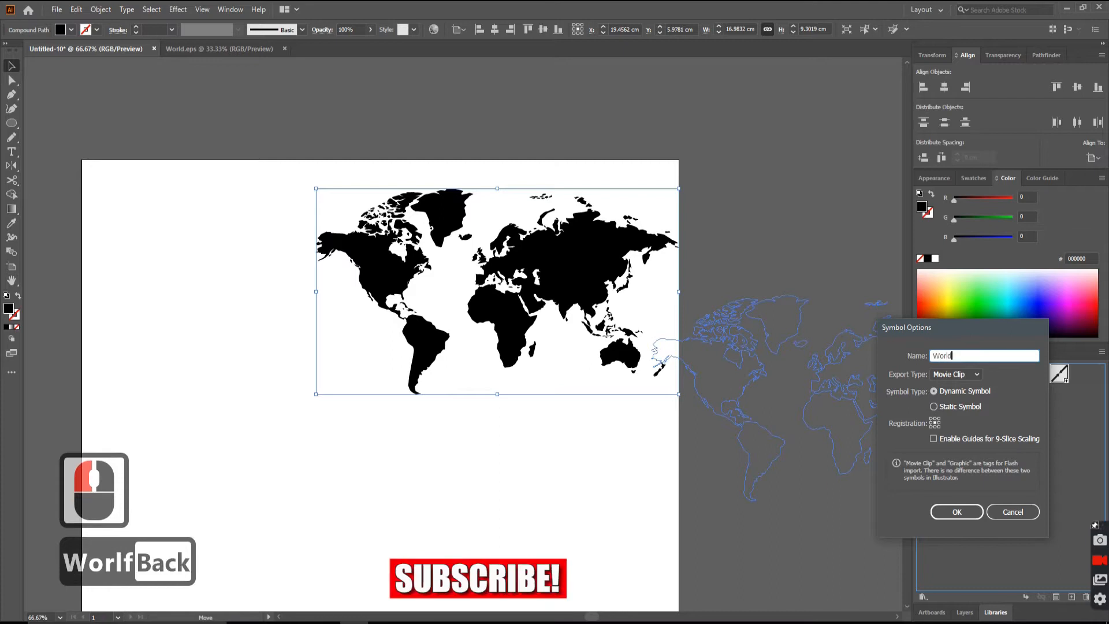
{"action": "type", "text": "d"}
{"action": "left_click", "coordinate": [972, 518]}
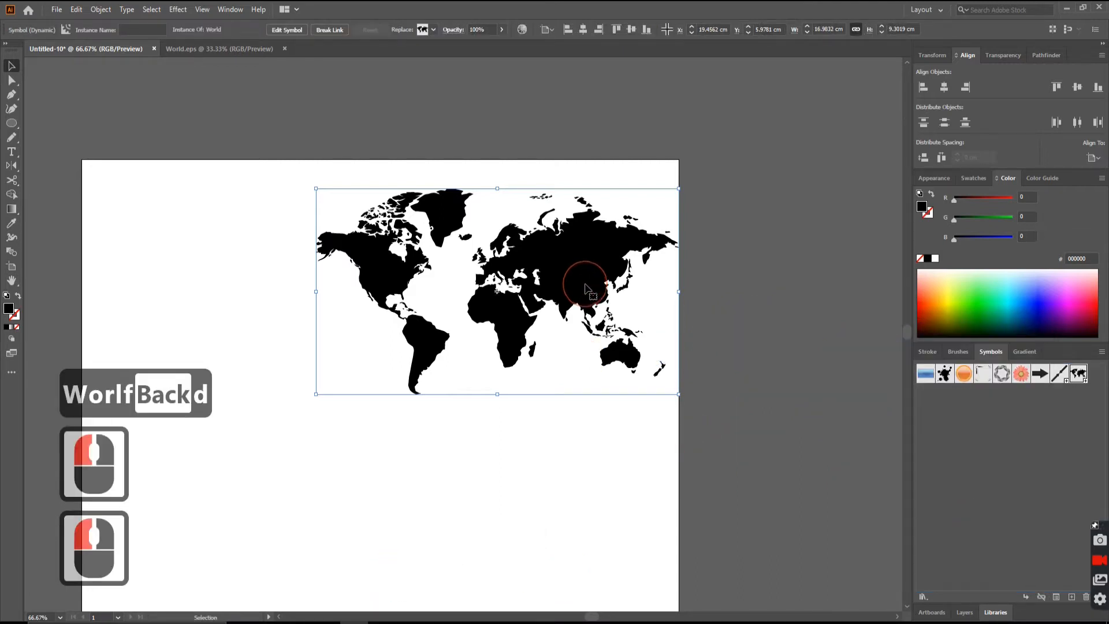
{"action": "key", "text": "Delete"}
Draw a black circle about 8.51 cm in diameter and duplicate it twice to form an evenly spaced row of three
{"action": "left_click", "coordinate": [11, 123]}
{"action": "left_click_drag", "start_coordinate": [196, 317], "coordinate": [379, 504]}
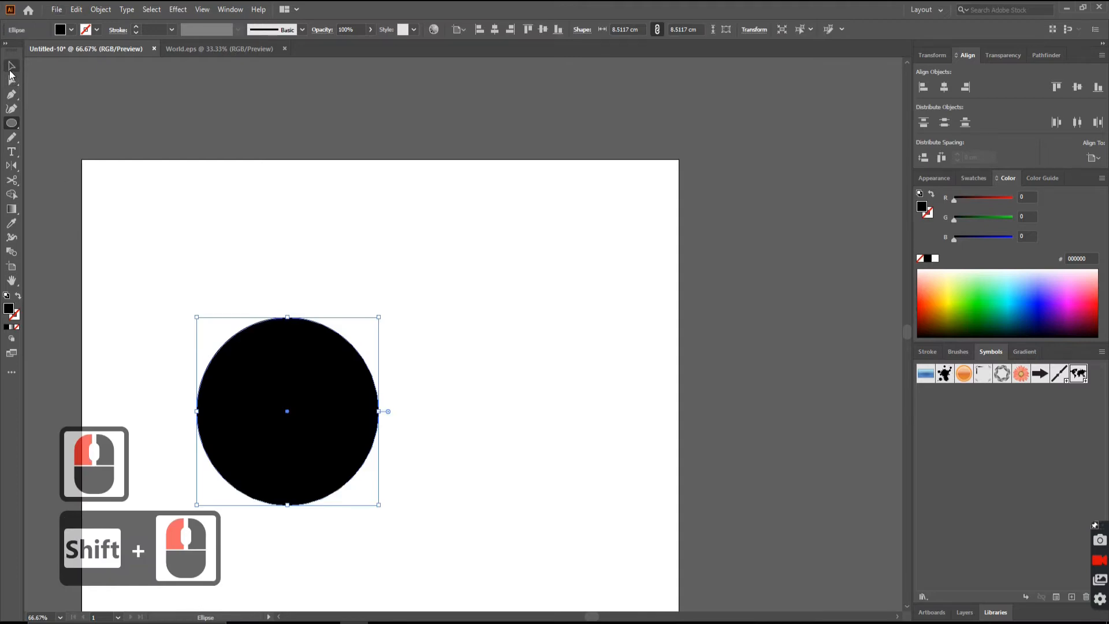
{"action": "left_click", "coordinate": [11, 69]}
{"action": "left_click_drag", "start_coordinate": [310, 420], "coordinate": [391, 319]}
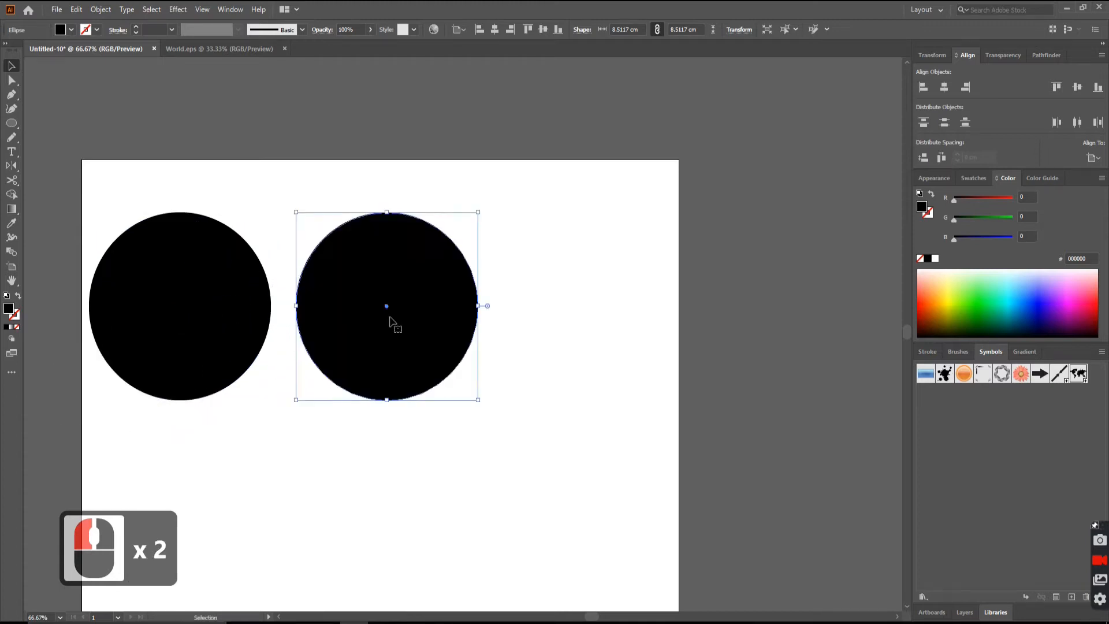
{"action": "key", "text": "ctrl+d"}
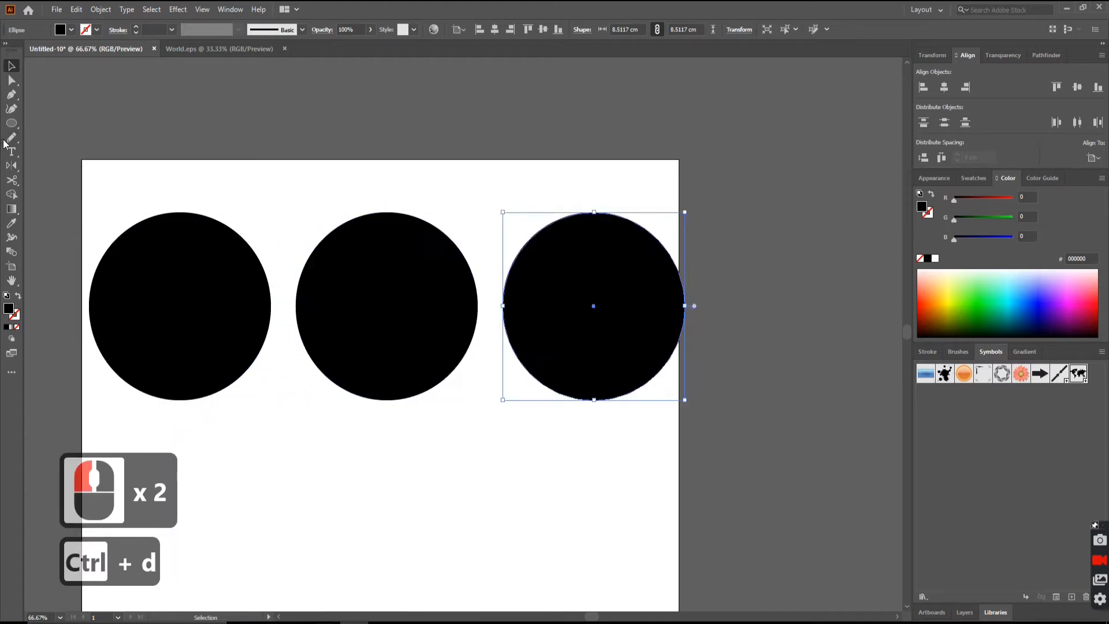
Turn the left and middle circles into half circles by deleting the rightmost anchor point of each
{"action": "left_click", "coordinate": [12, 84]}
{"action": "left_click_drag", "start_coordinate": [285, 284], "coordinate": [267, 337]}
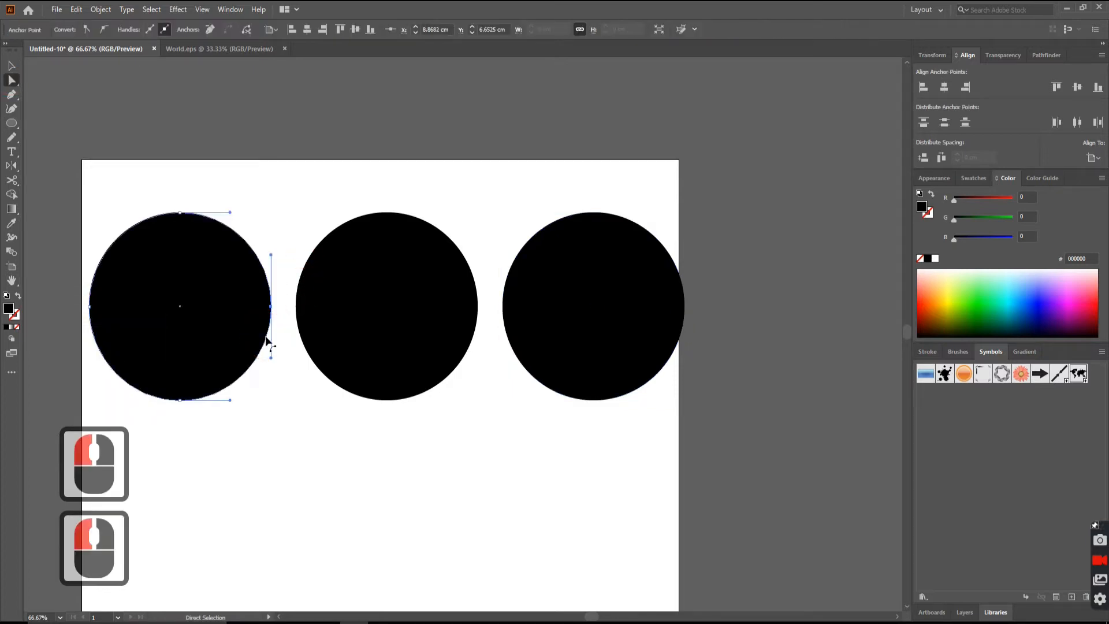
{"action": "key", "text": "Delete"}
{"action": "left_click_drag", "start_coordinate": [484, 322], "coordinate": [468, 362]}
{"action": "key", "text": "Delete"}
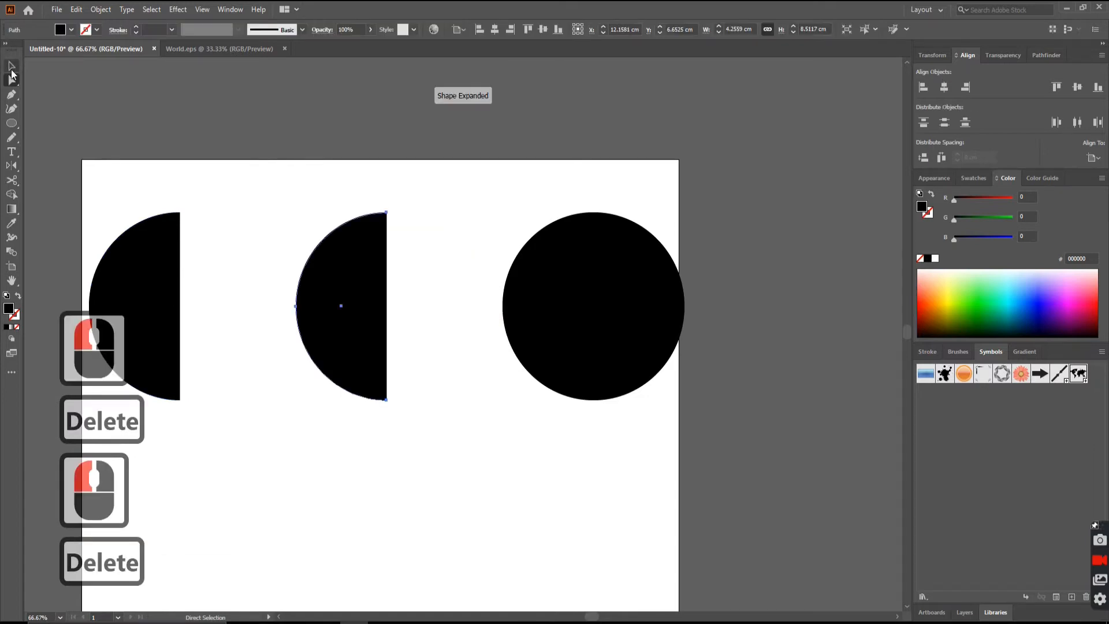
Apply a 360° 3D Revolve effect to the left half circle, revolving it from the Right Edge into a sphere
{"action": "left_click", "coordinate": [10, 63]}
{"action": "left_click", "coordinate": [137, 245]}
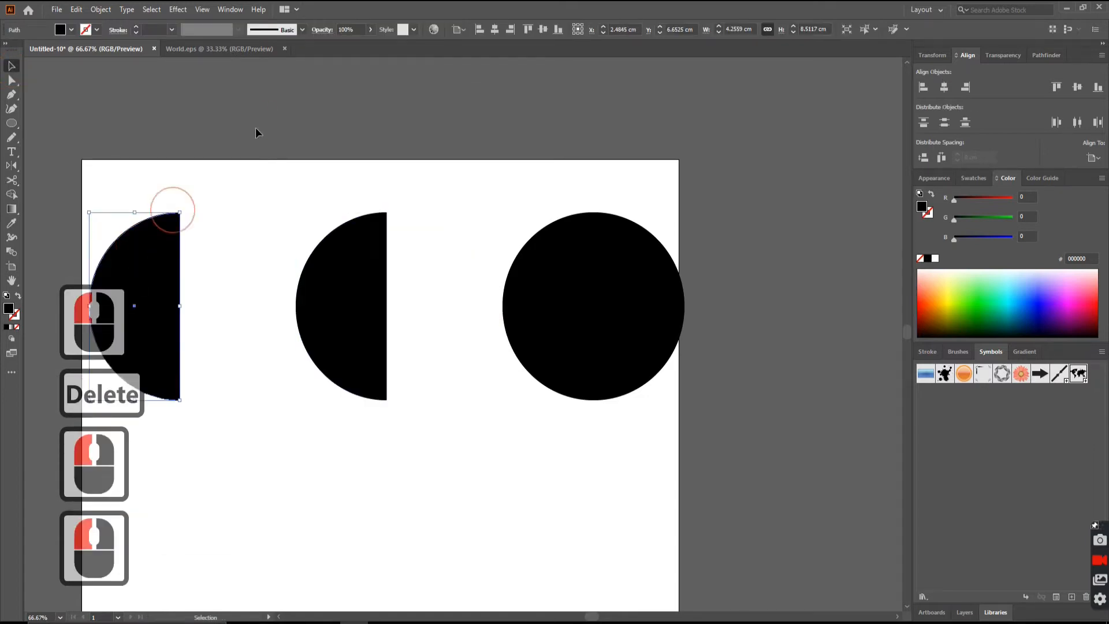
{"action": "left_click", "coordinate": [170, 11]}
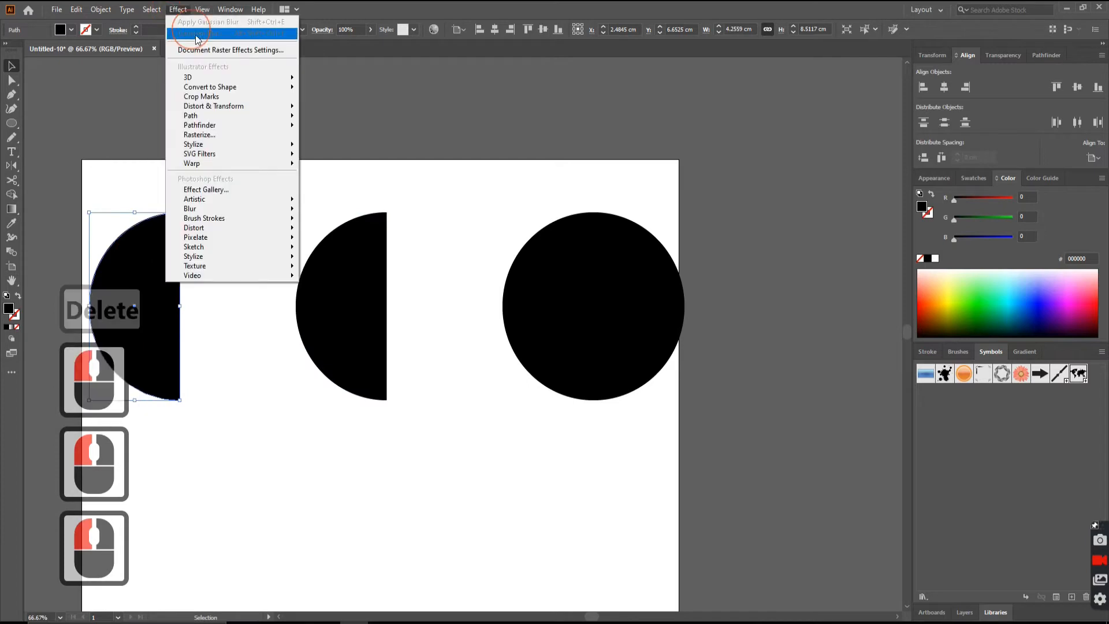
{"action": "left_click", "coordinate": [190, 77]}
{"action": "left_click", "coordinate": [347, 93]}
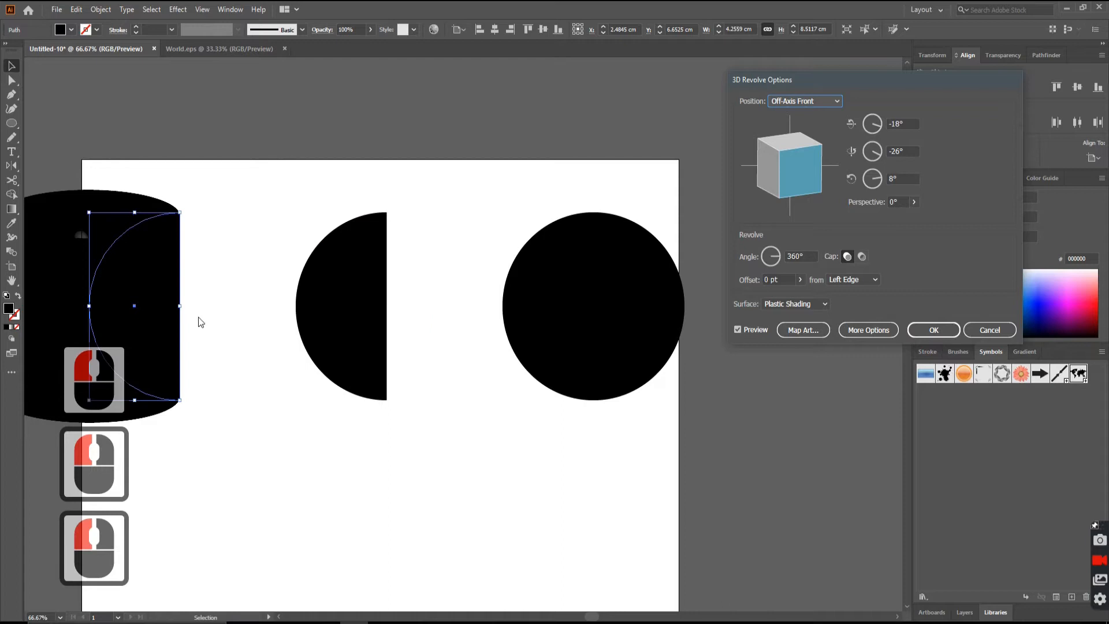
{"action": "left_click", "coordinate": [847, 282]}
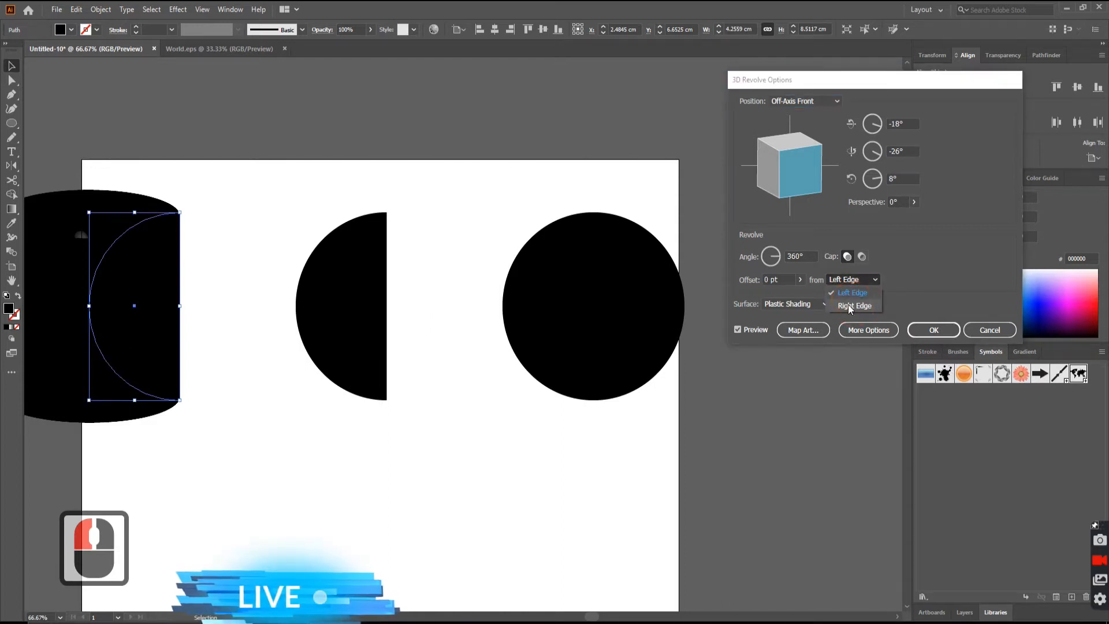
{"action": "left_click", "coordinate": [853, 306]}
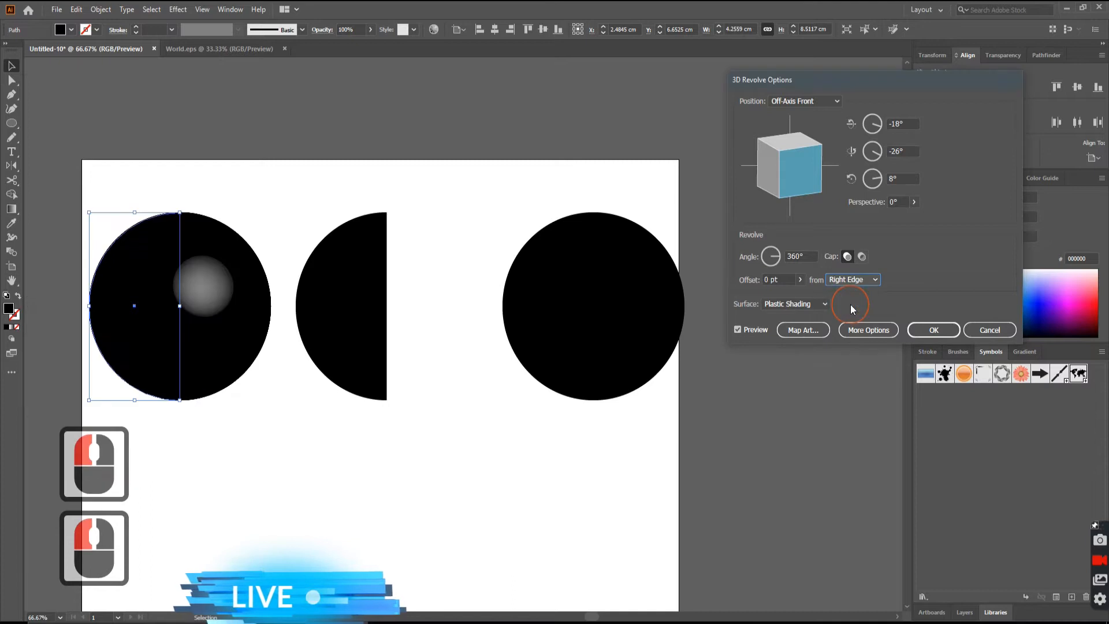
Map the Arrow symbol onto the left sphere and the World symbol onto the revolved middle half circle, with invisible geometry
{"action": "left_click", "coordinate": [802, 329]}
{"action": "left_click", "coordinate": [848, 101]}
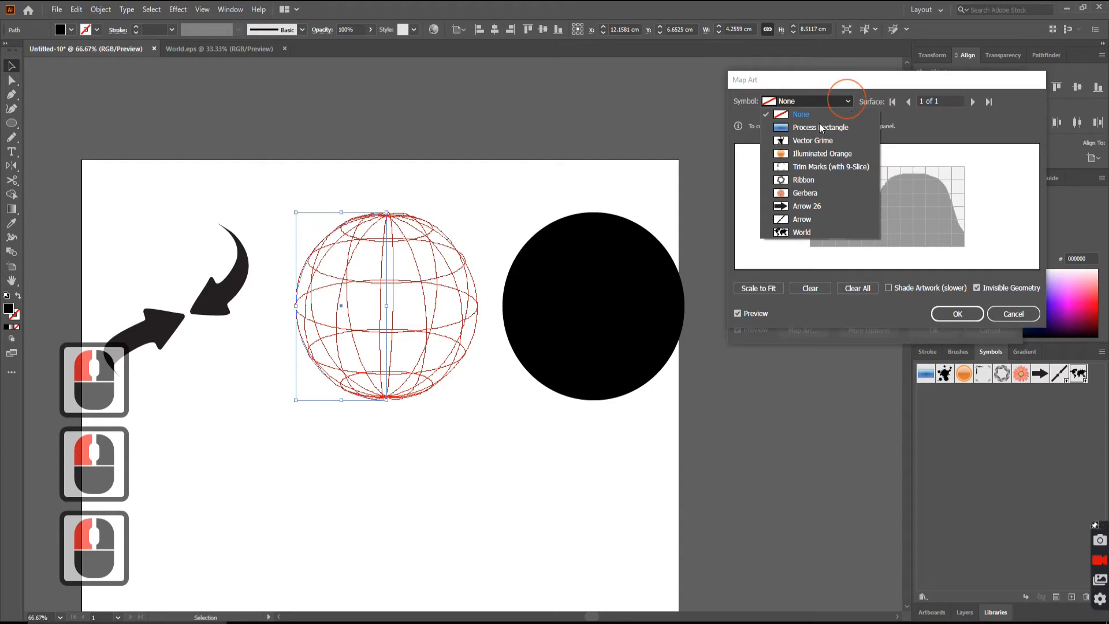
{"action": "left_click", "coordinate": [792, 234]}
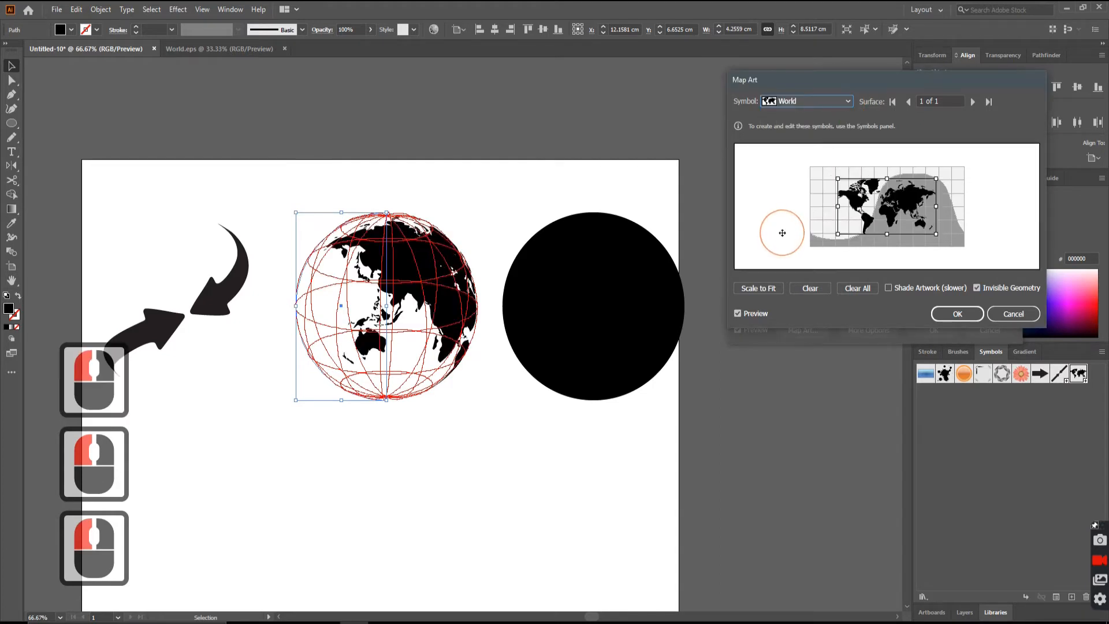
Align the World artwork with the left edge of the mapping surface, enlarge it proportionally and center it vertically
{"action": "left_click_drag", "start_coordinate": [925, 207], "coordinate": [894, 206]}
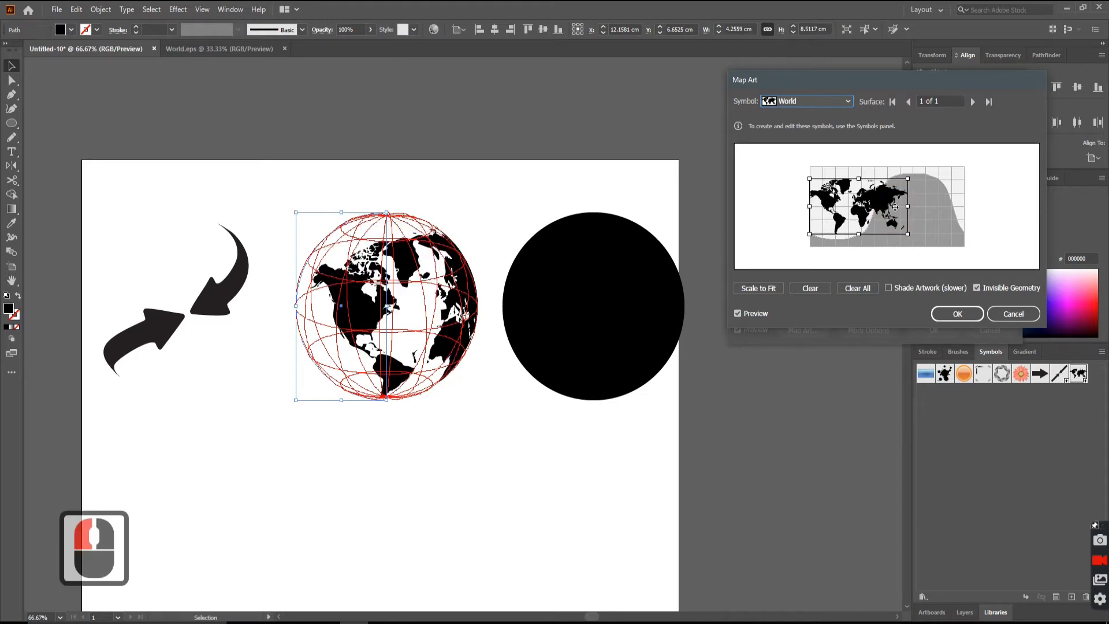
{"action": "left_click_drag", "start_coordinate": [912, 237], "coordinate": [928, 249]}
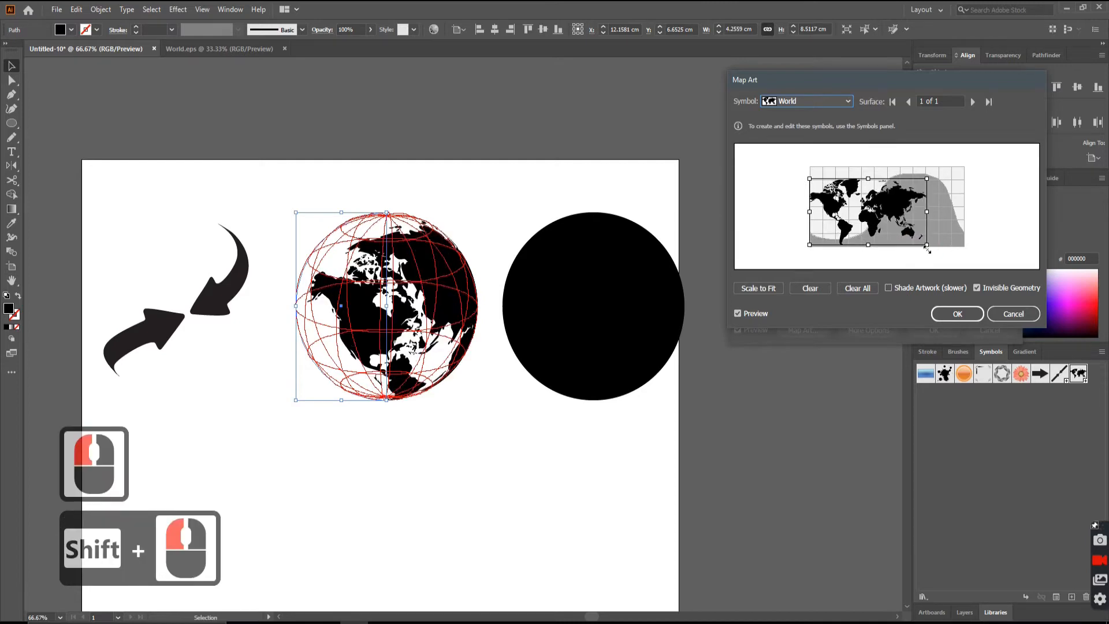
{"action": "left_click_drag", "start_coordinate": [893, 223], "coordinate": [894, 215]}
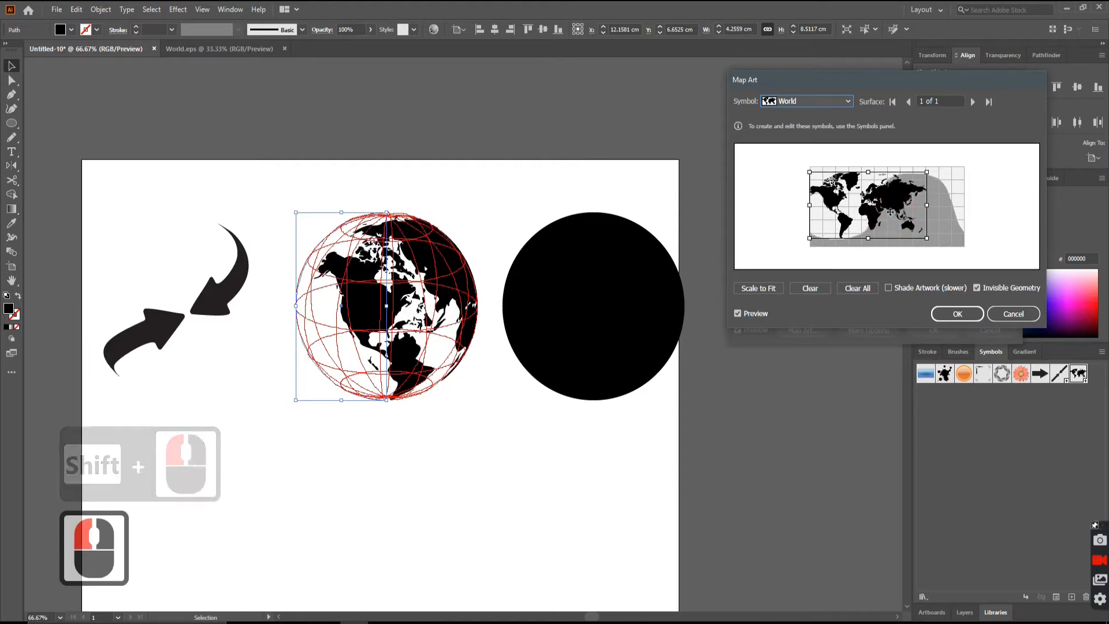
{"action": "left_click", "coordinate": [889, 207]}
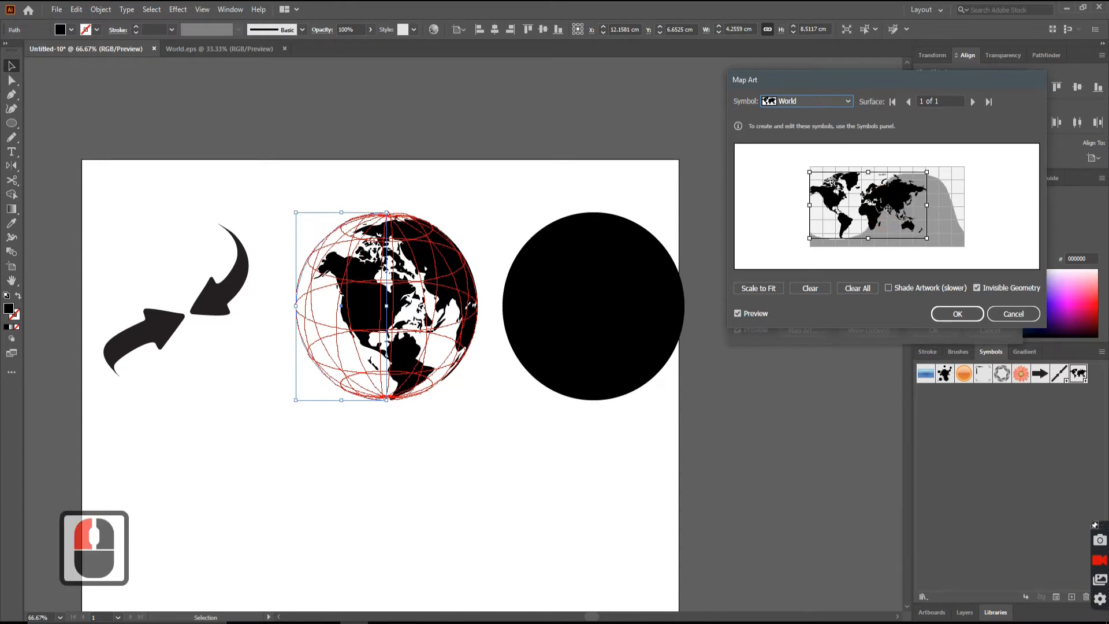
{"action": "left_click", "coordinate": [946, 307]}
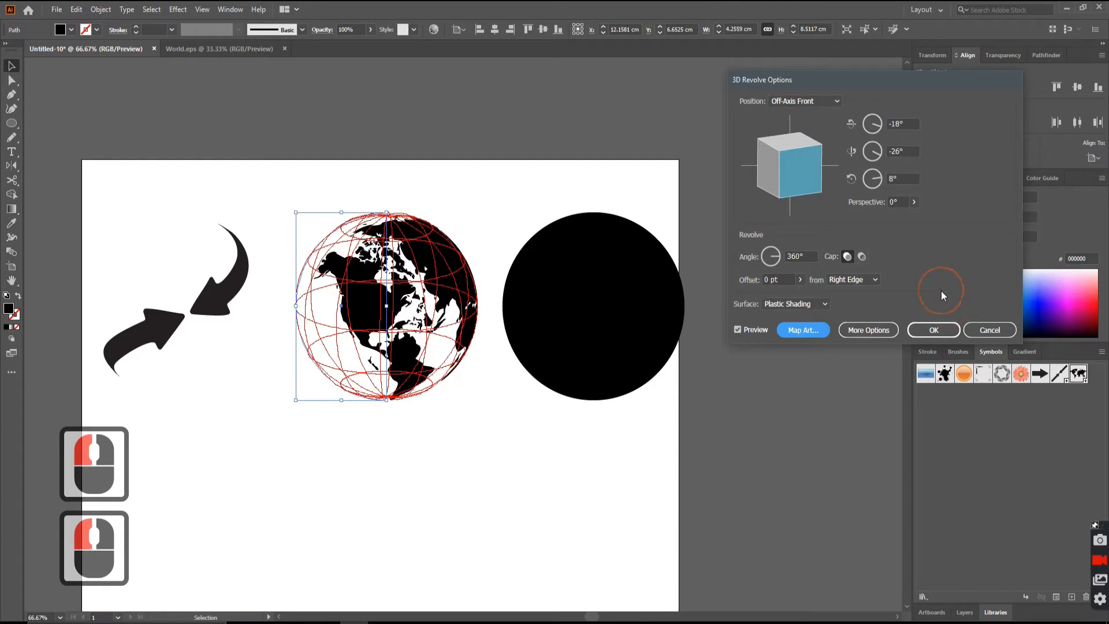
Rotate the globe to -12°, 21° and -5° so the Atlantic faces forward, and apply the 3D Revolve effect
{"action": "left_click_drag", "start_coordinate": [780, 172], "coordinate": [761, 171]}
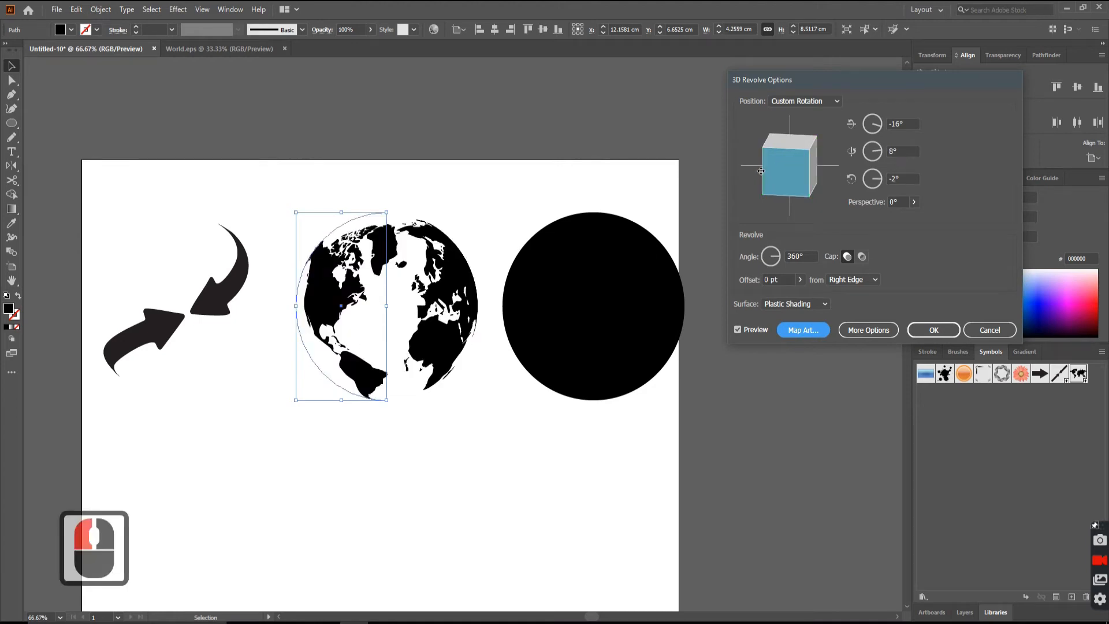
{"action": "left_click_drag", "start_coordinate": [762, 171], "coordinate": [759, 171]}
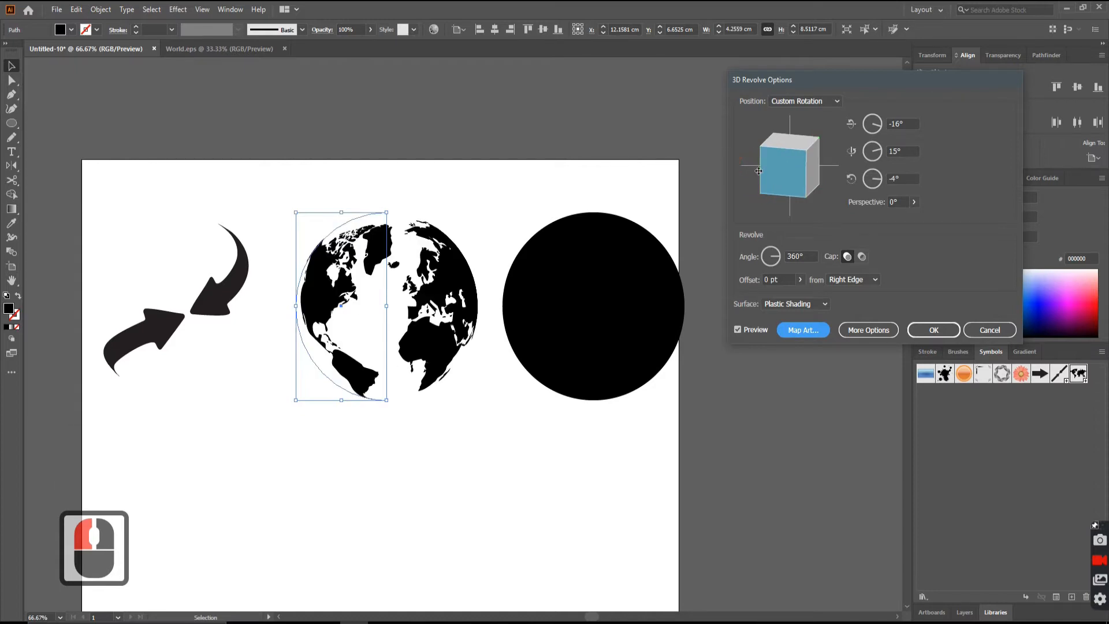
{"action": "left_click_drag", "start_coordinate": [759, 171], "coordinate": [755, 171]}
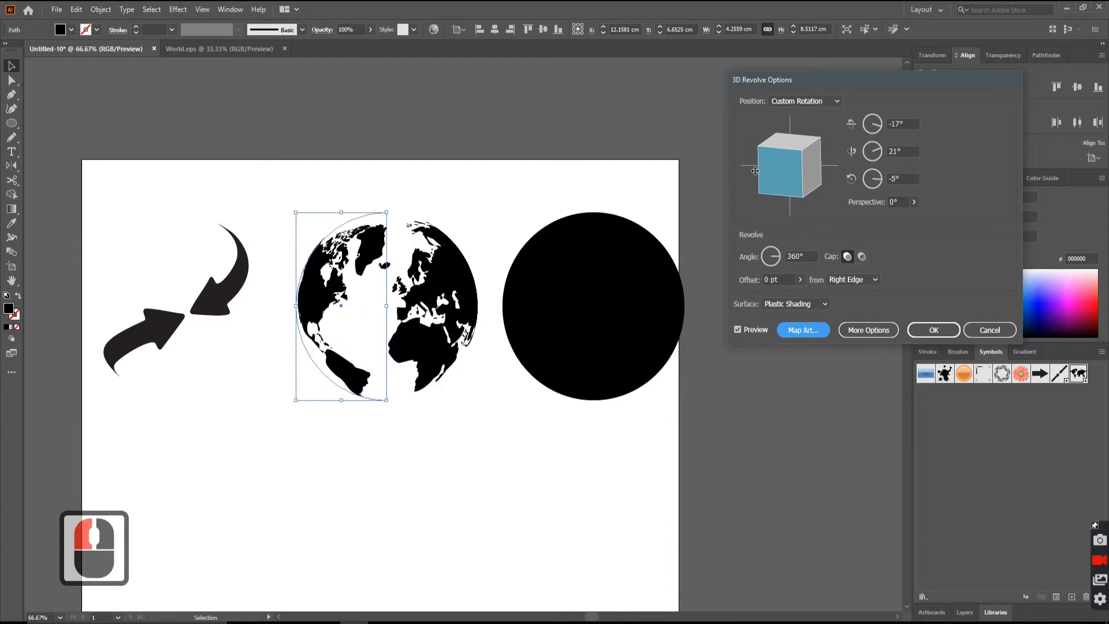
{"action": "left_click_drag", "start_coordinate": [773, 152], "coordinate": [776, 145]}
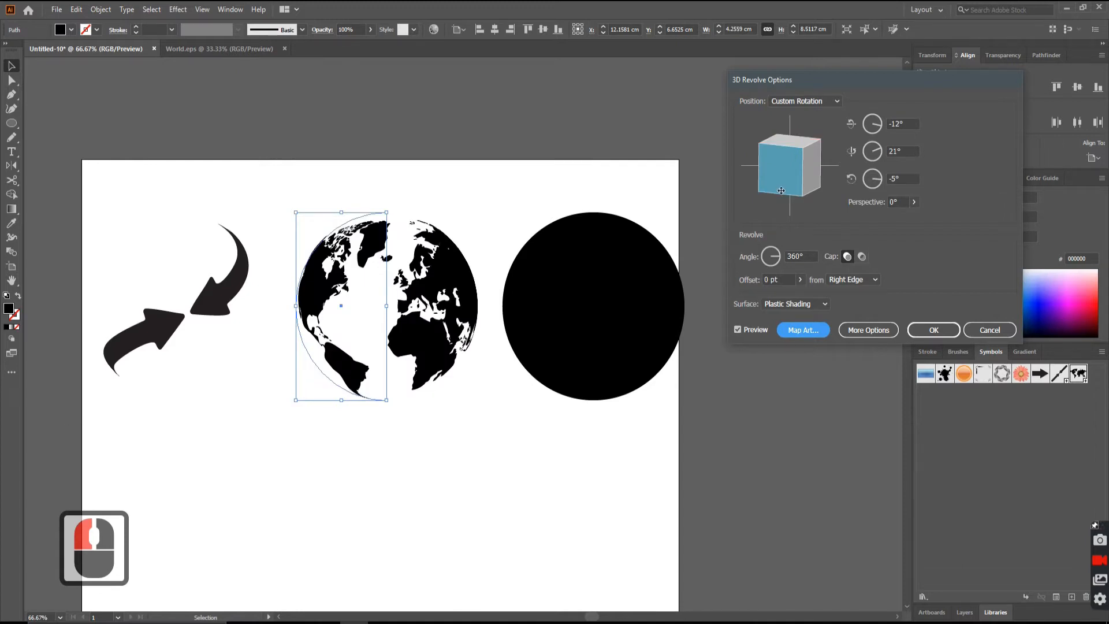
{"action": "left_click", "coordinate": [933, 330]}
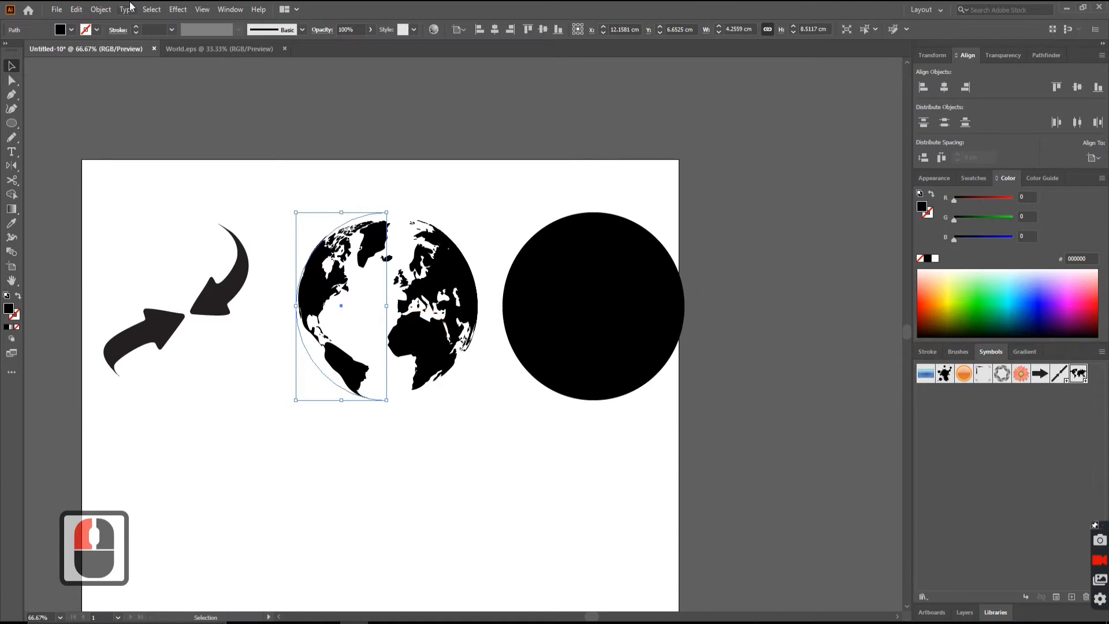
Expand the appearance of the globe and of the sphere carrying the two arrows
{"action": "left_click", "coordinate": [101, 9]}
{"action": "left_click", "coordinate": [153, 161]}
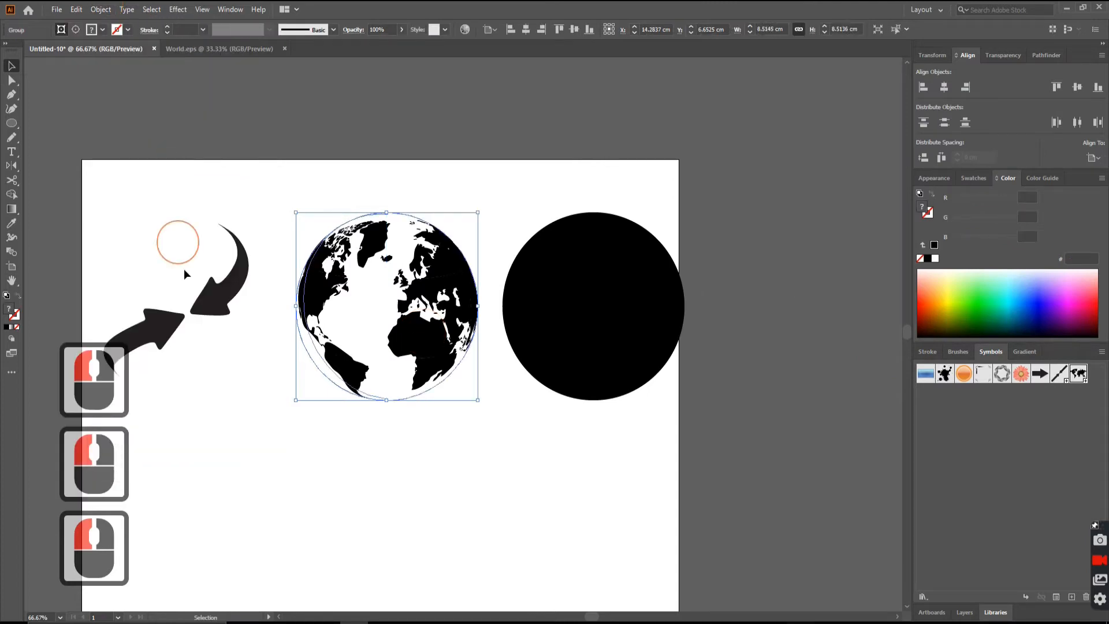
{"action": "left_click", "coordinate": [184, 269]}
{"action": "left_click", "coordinate": [213, 286]}
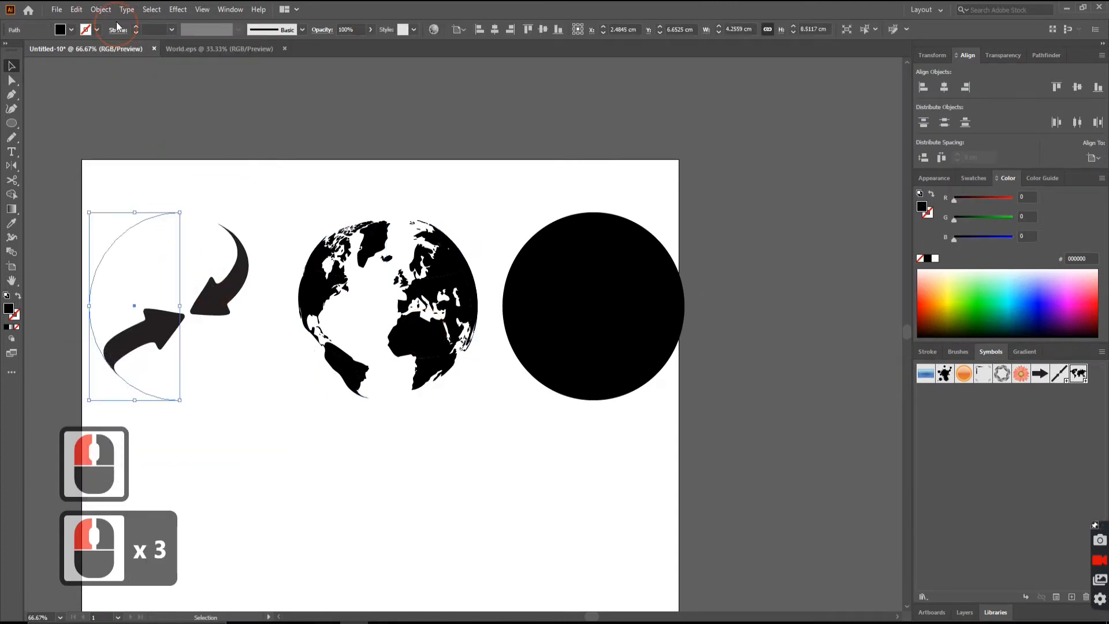
{"action": "left_click", "coordinate": [101, 9]}
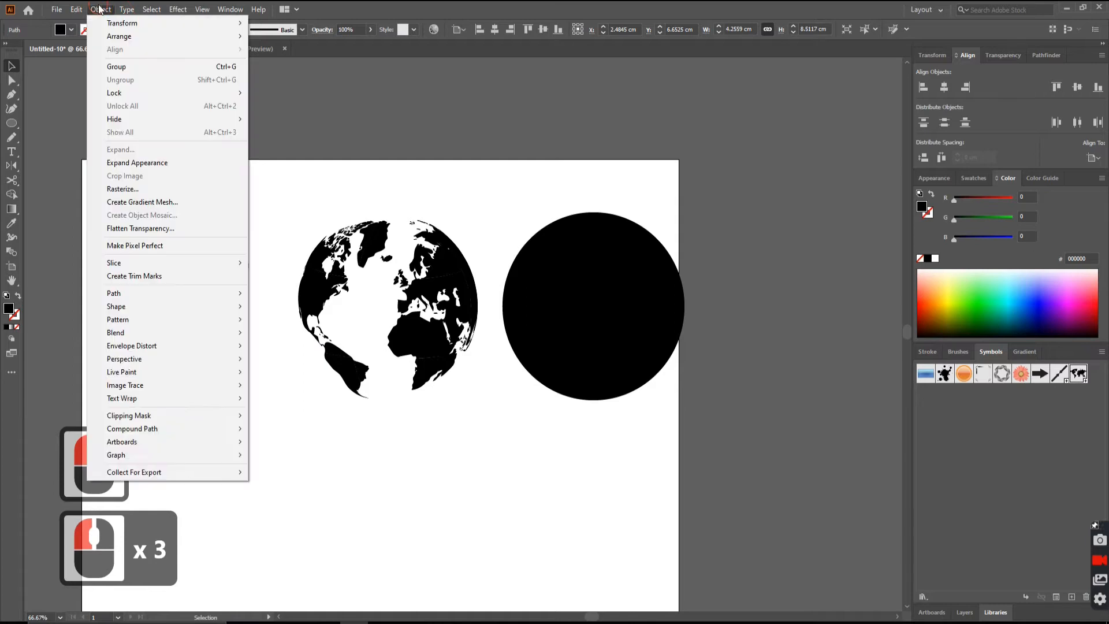
{"action": "left_click", "coordinate": [129, 162]}
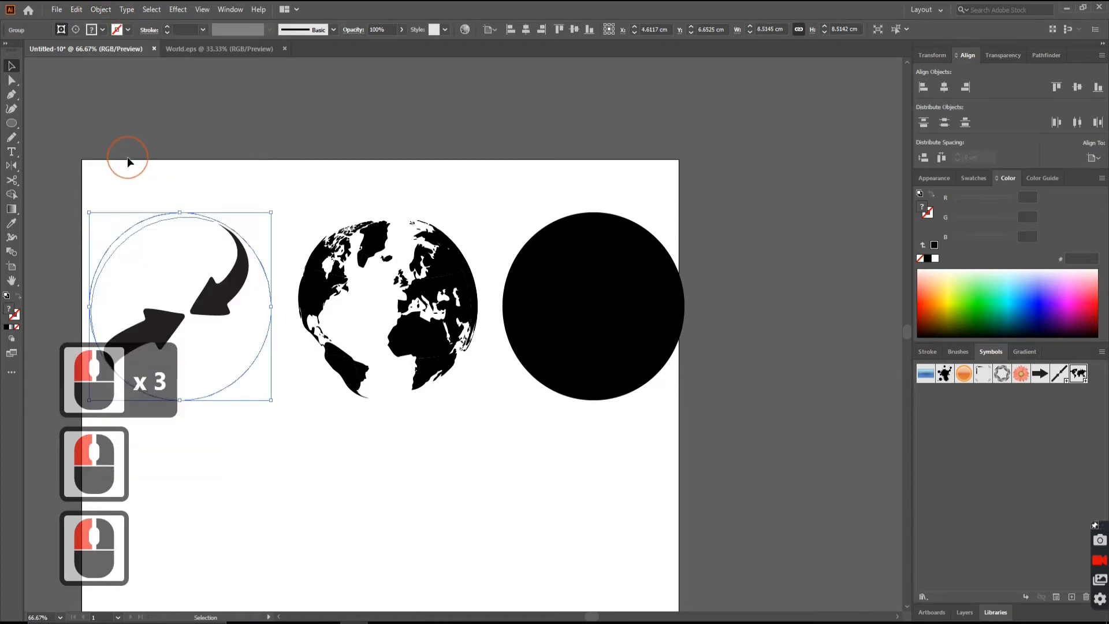
Ungroup the expanded arrow artwork twice
{"action": "right_click", "coordinate": [222, 293]}
{"action": "left_click", "coordinate": [275, 389]}
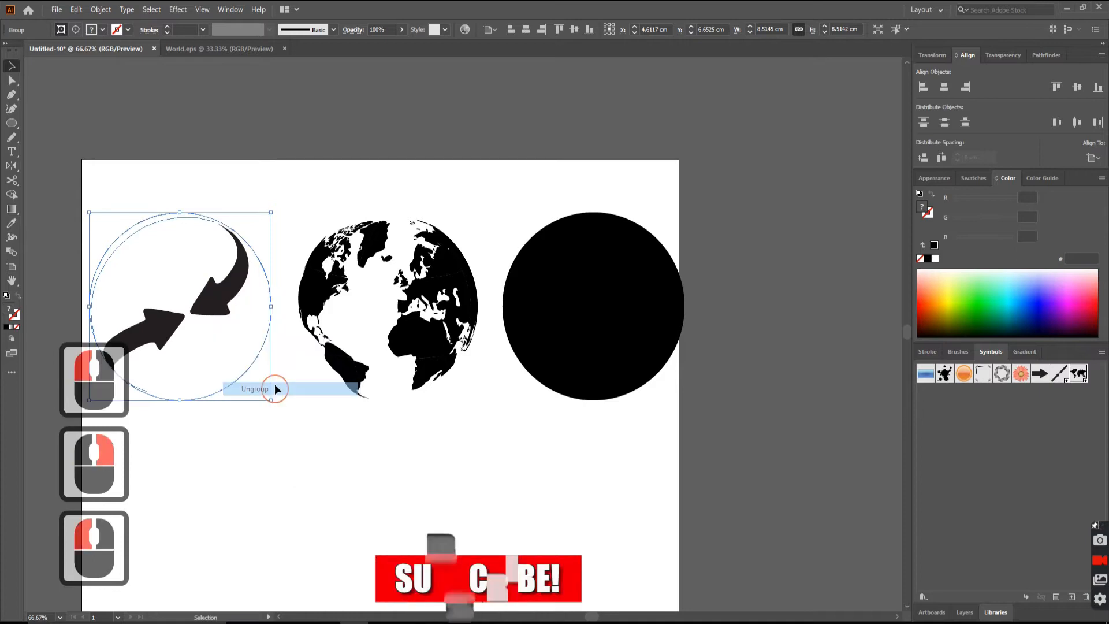
{"action": "right_click", "coordinate": [229, 295]}
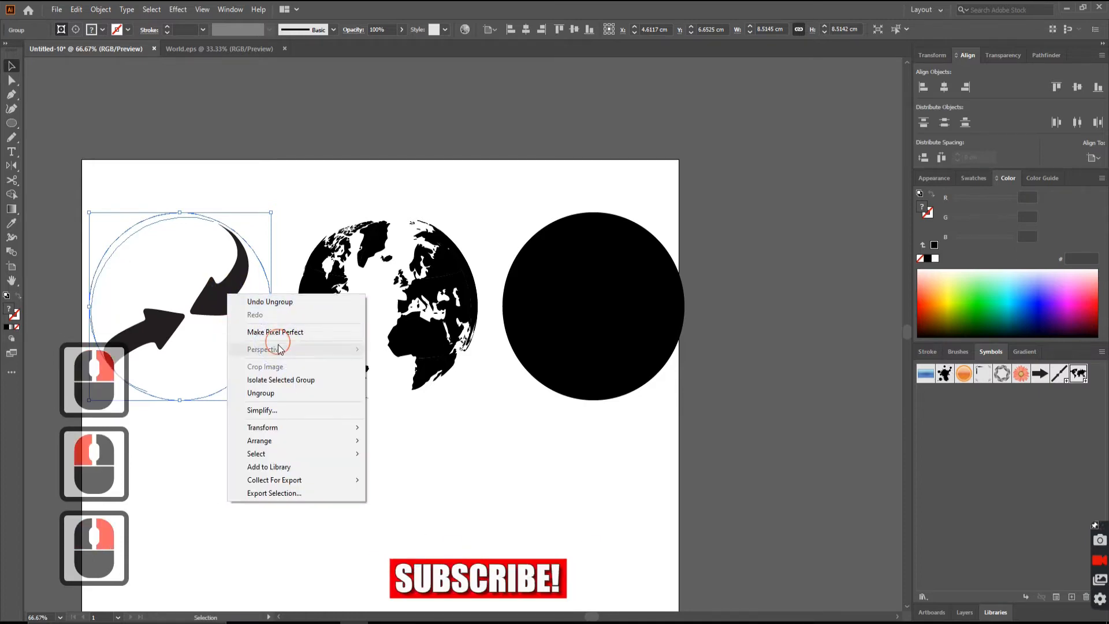
{"action": "left_click", "coordinate": [267, 394]}
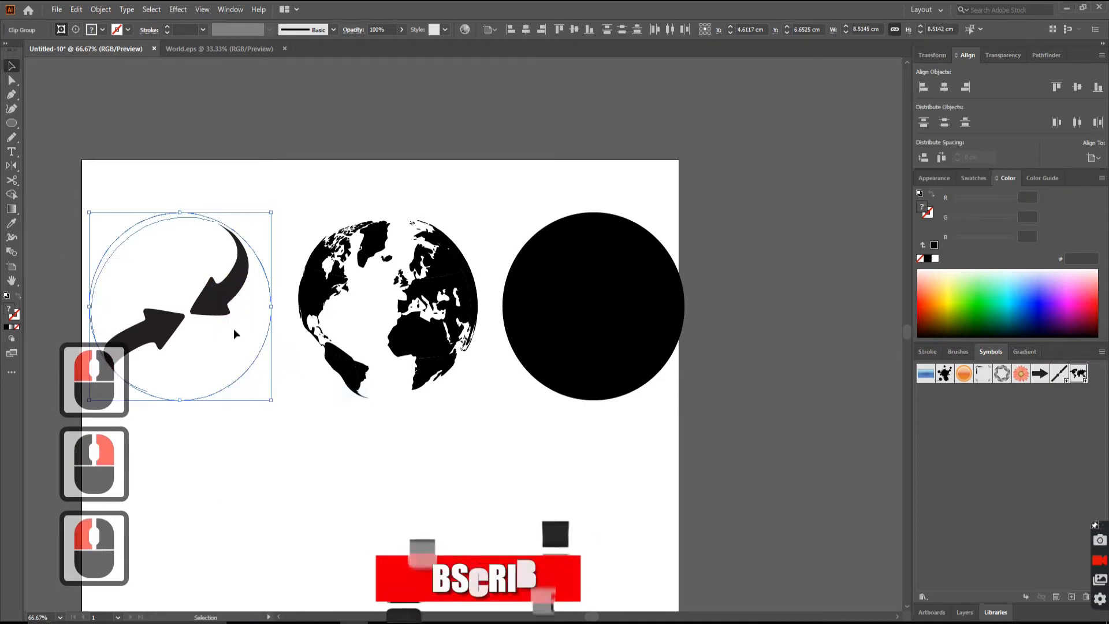
Release the clipping mask on the arrow artwork and delete the leftover circular outline around the two arrows
{"action": "right_click", "coordinate": [220, 307]}
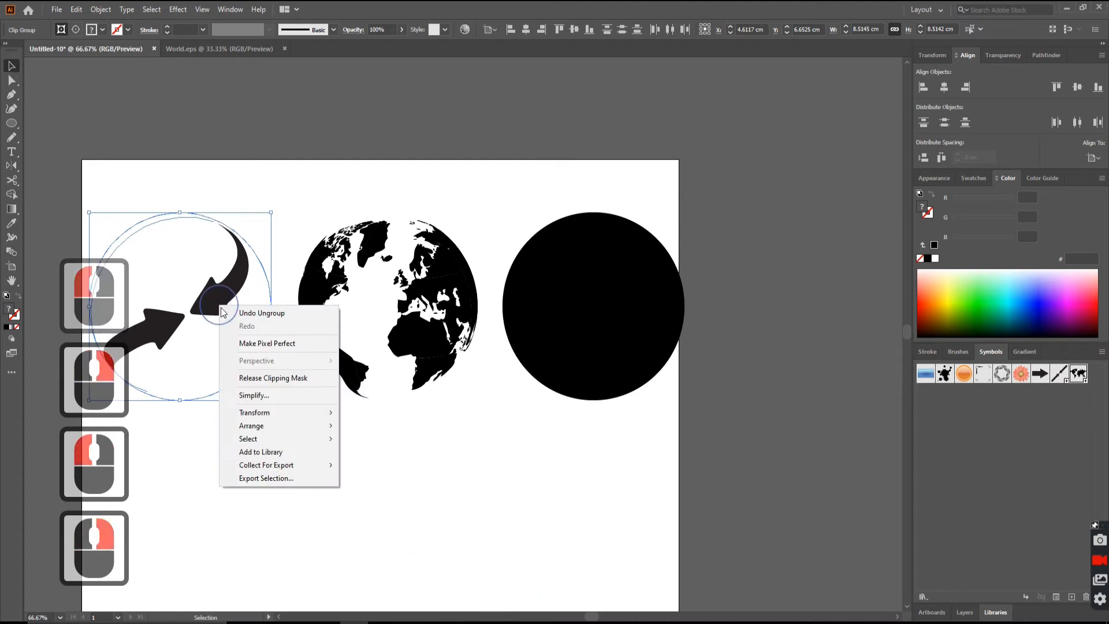
{"action": "left_click", "coordinate": [268, 380]}
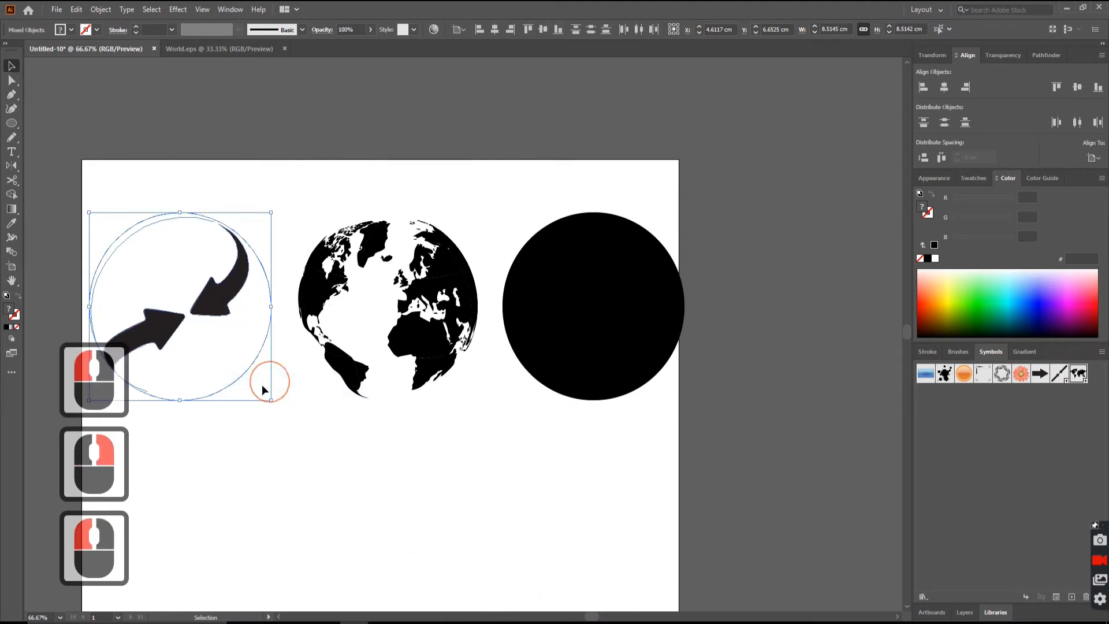
{"action": "left_click", "coordinate": [188, 383]}
{"action": "key", "text": "Delete"}
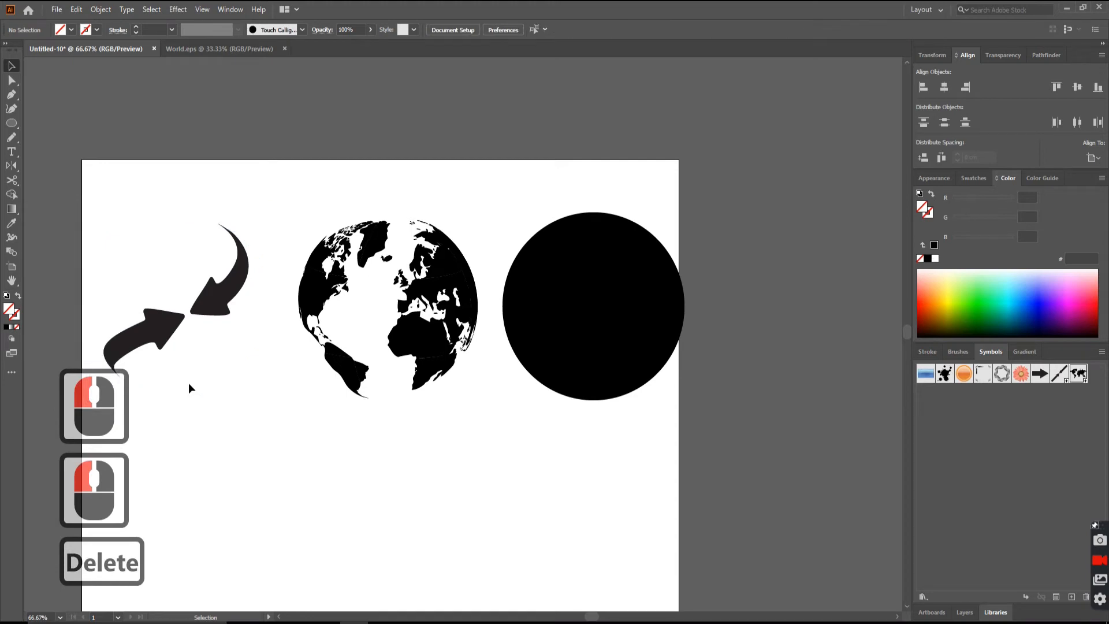
Ungroup the expanded globe artwork twice
{"action": "left_click", "coordinate": [408, 347]}
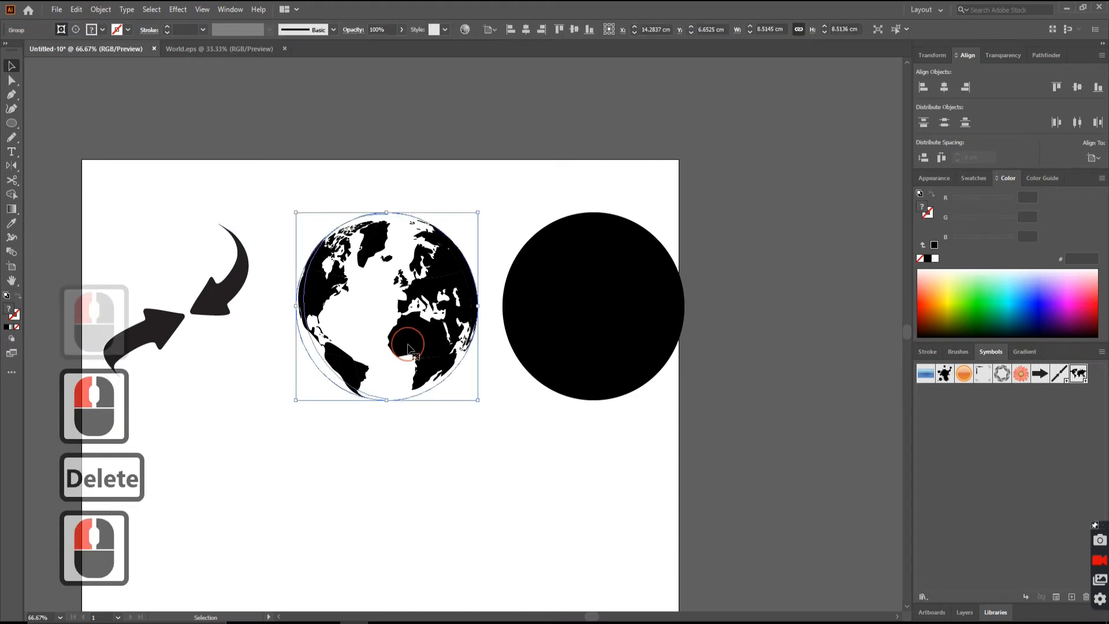
{"action": "right_click", "coordinate": [409, 349]}
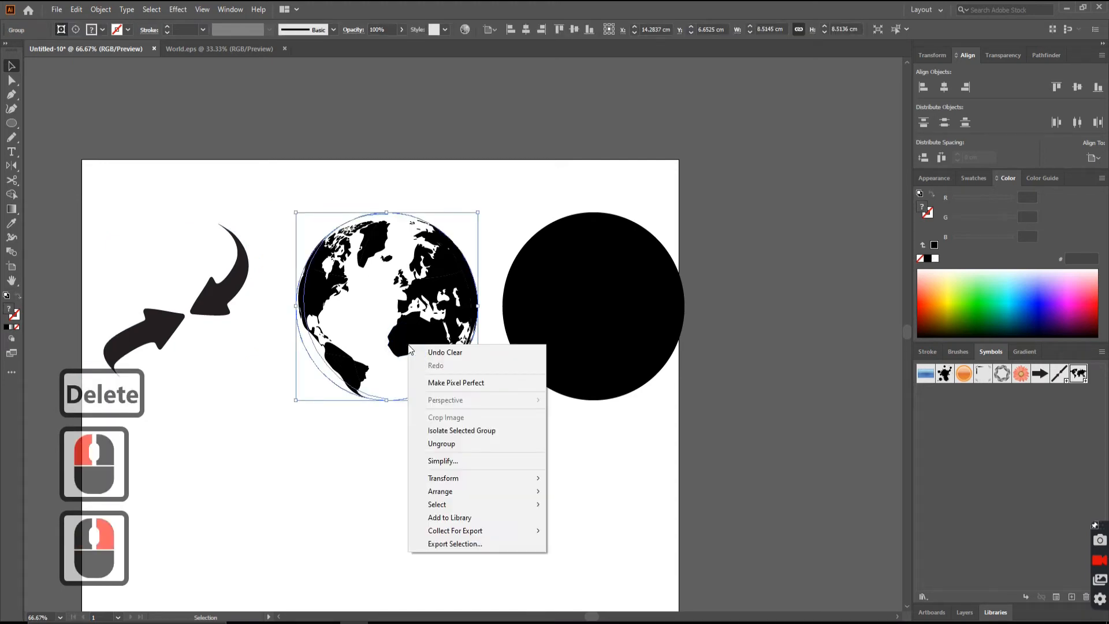
{"action": "left_click", "coordinate": [441, 444]}
{"action": "left_click", "coordinate": [414, 354]}
{"action": "right_click", "coordinate": [413, 347]}
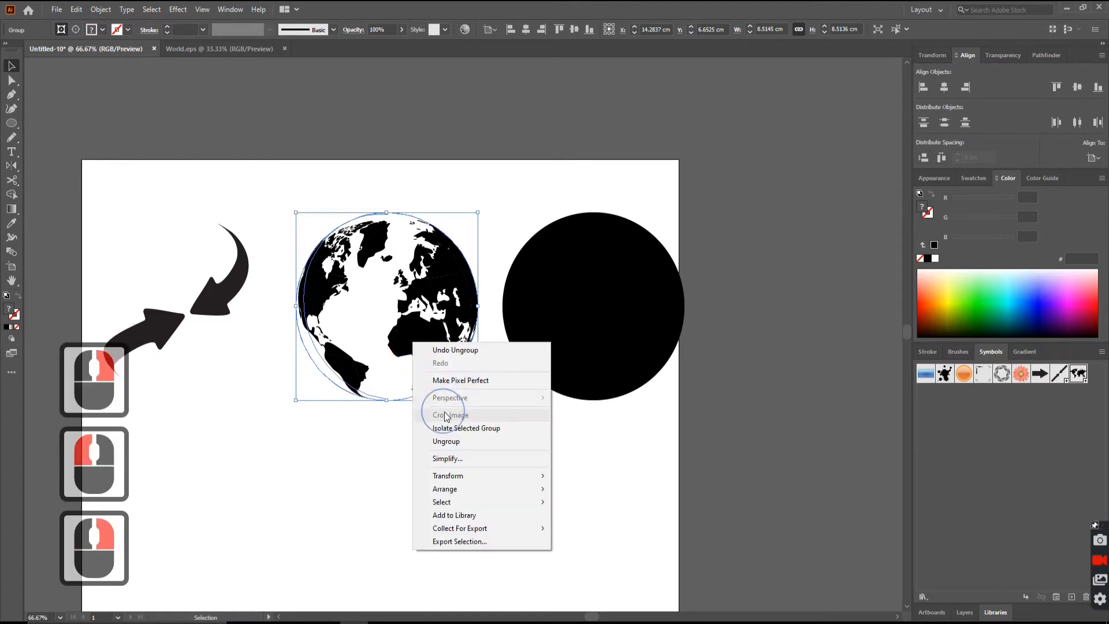
{"action": "left_click", "coordinate": [454, 443]}
Release the globe's clipping mask and delete the leftover circular clipping path
{"action": "right_click", "coordinate": [425, 351]}
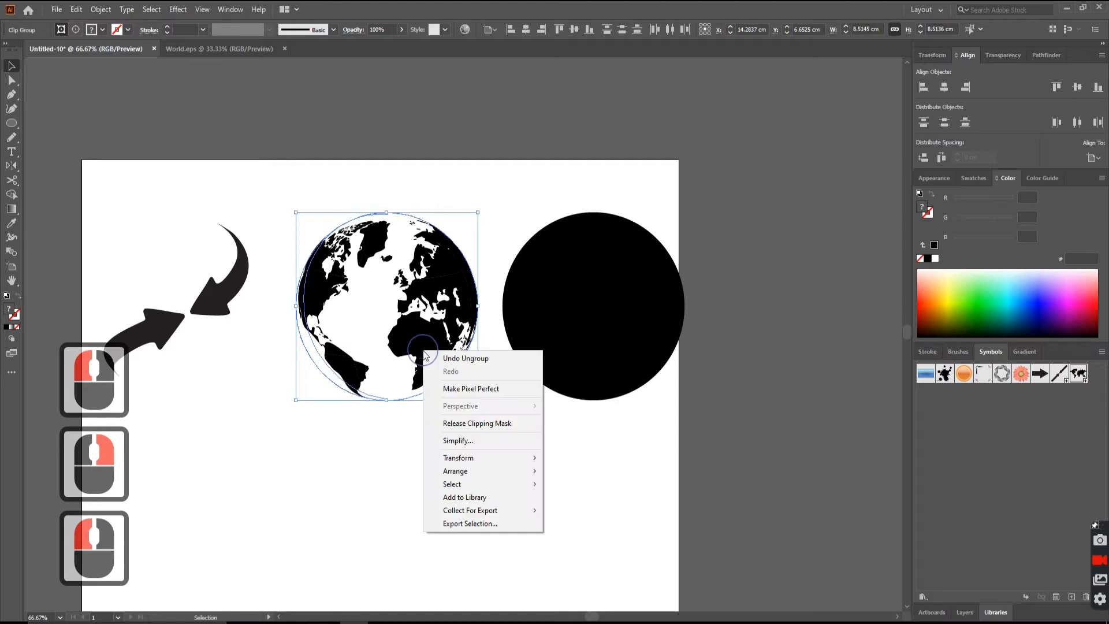
{"action": "left_click", "coordinate": [464, 424]}
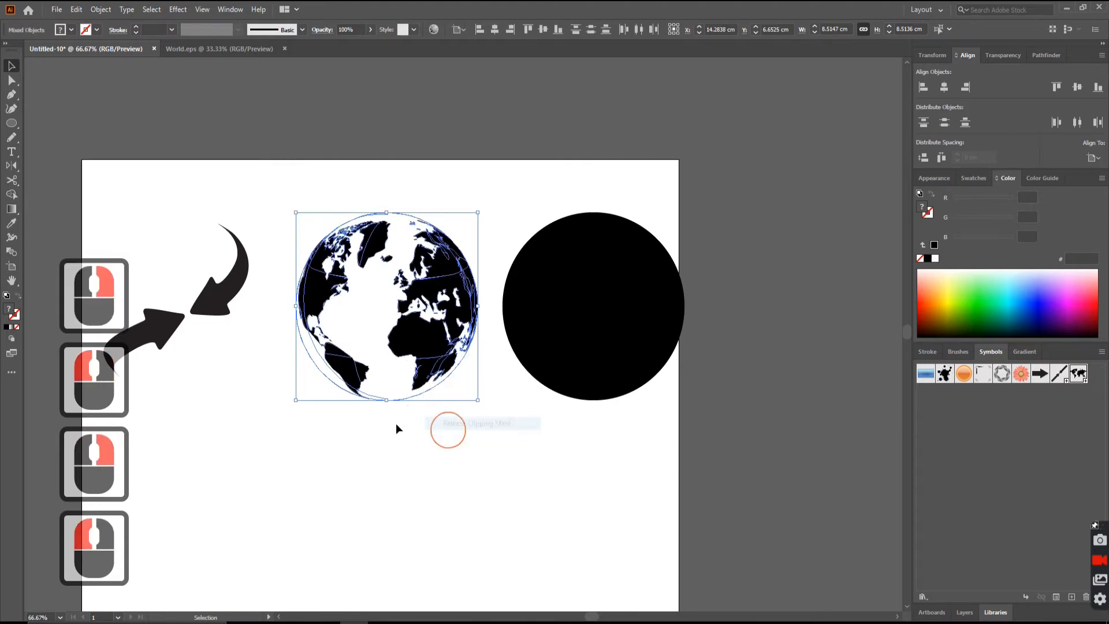
{"action": "left_click", "coordinate": [385, 399]}
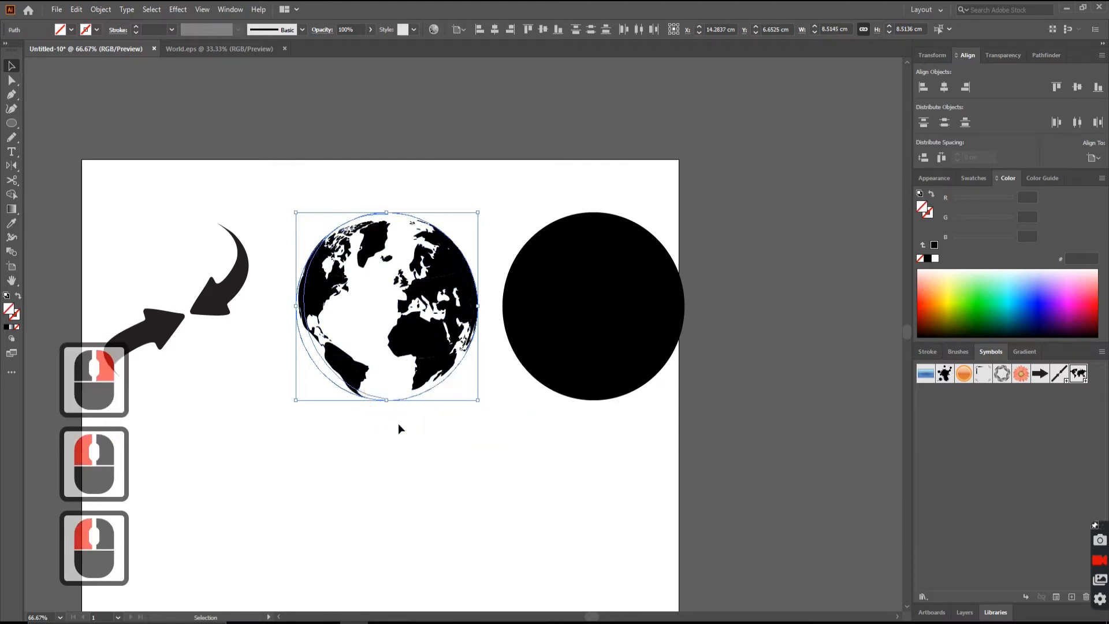
{"action": "key", "text": "Delete"}
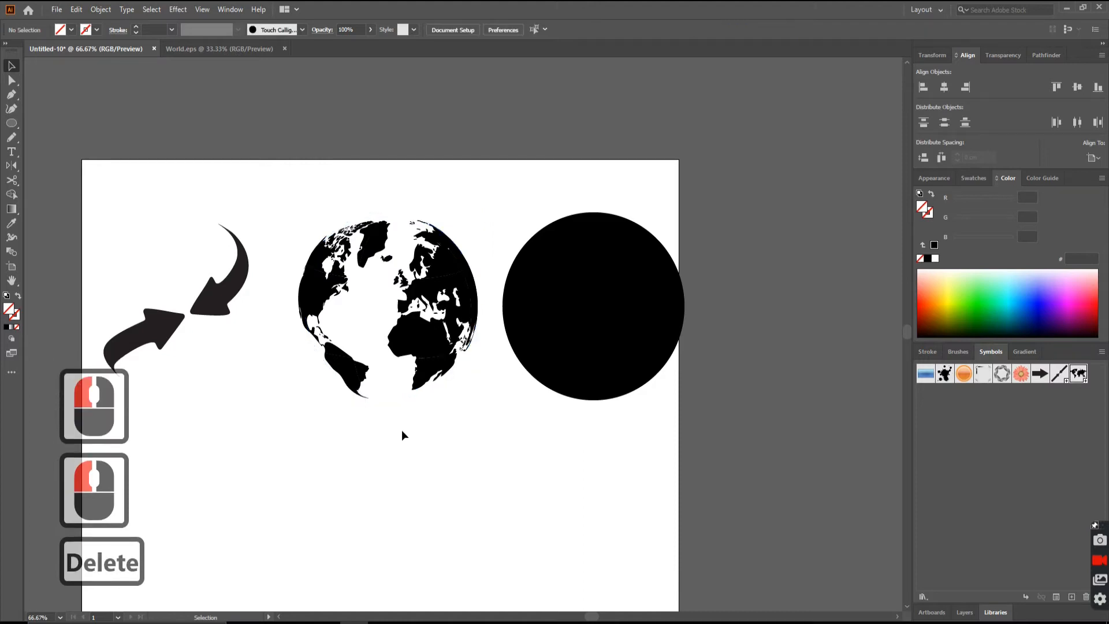
Examine the seams between the globe's land pieces across northern Europe and Asia up close, including their anchor points
{"action": "left_click_drag", "start_coordinate": [409, 263], "coordinate": [501, 328]}
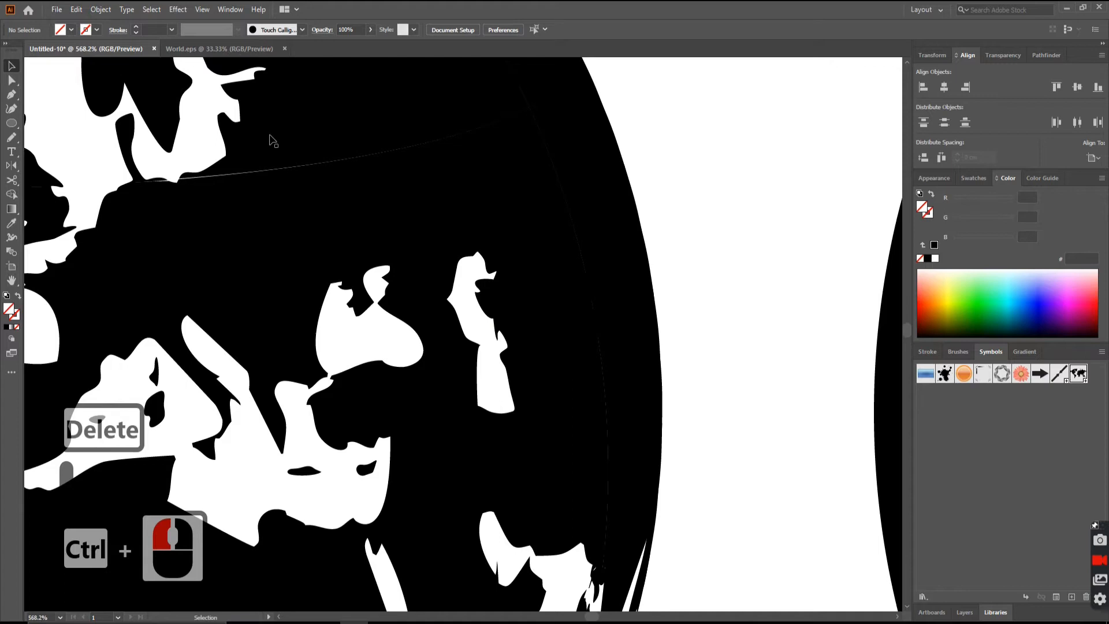
{"action": "left_click_drag", "start_coordinate": [134, 153], "coordinate": [234, 205]}
{"action": "key", "text": "a"}
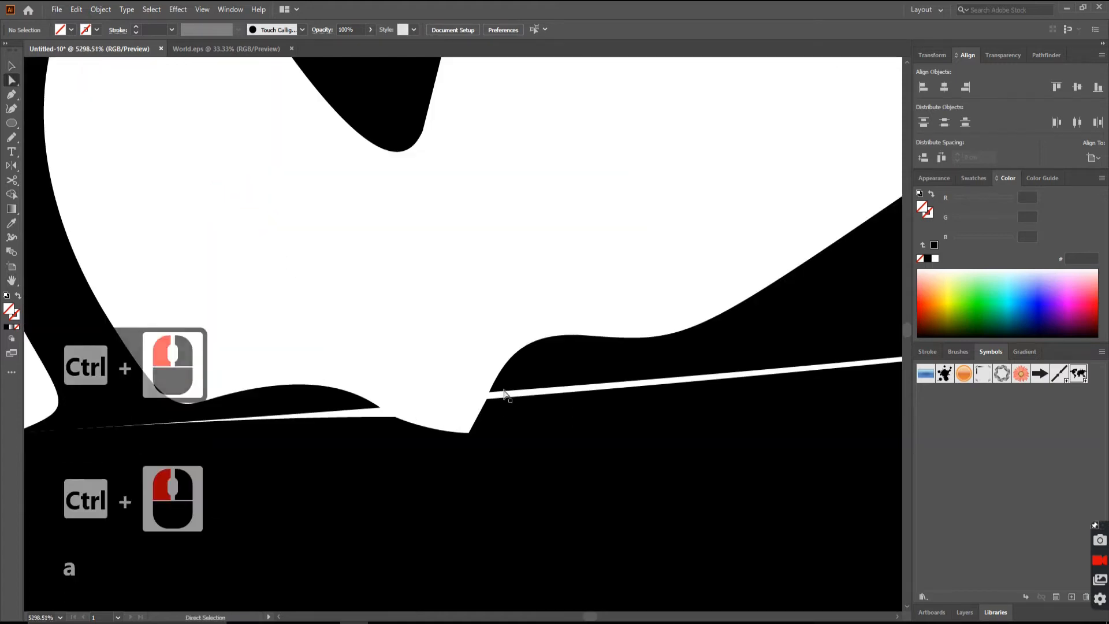
{"action": "left_click", "coordinate": [733, 370], "text": "ctrl+alt"}
{"action": "left_click", "coordinate": [736, 372], "text": "ctrl+alt"}
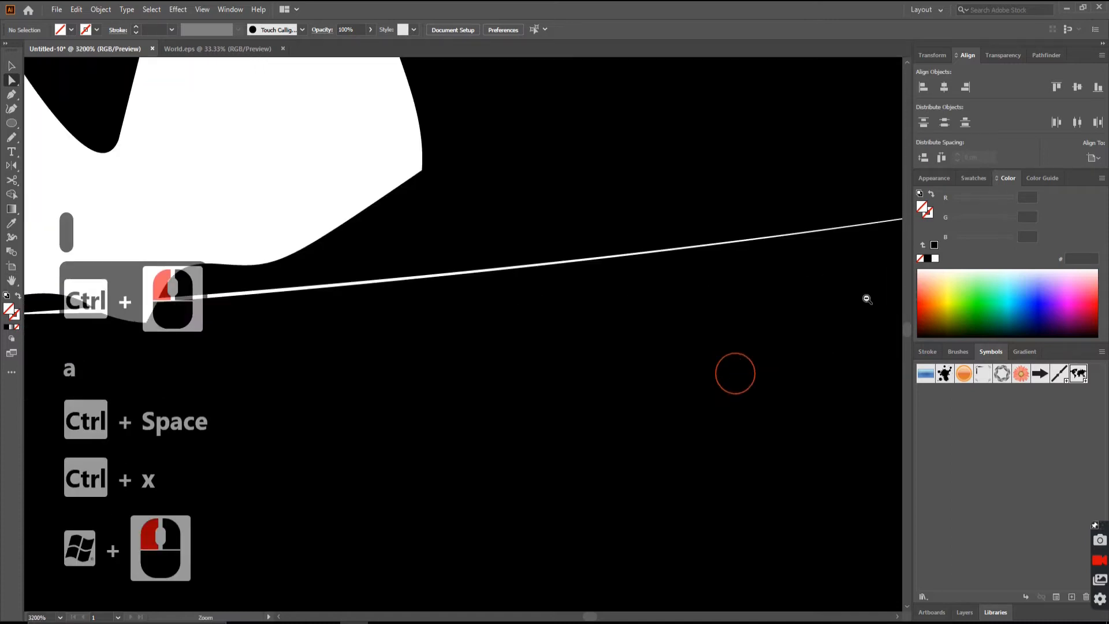
{"action": "left_click", "coordinate": [865, 297], "text": "ctrl+alt"}
{"action": "left_click", "coordinate": [848, 282], "text": "ctrl+alt"}
{"action": "left_click", "coordinate": [844, 268], "text": "ctrl+alt"}
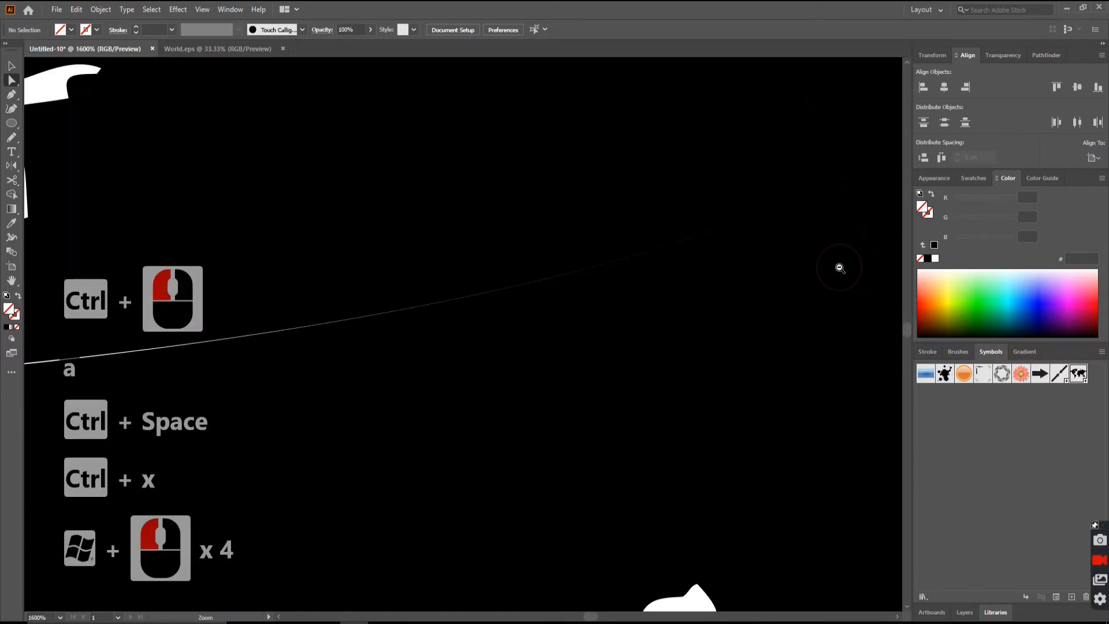
{"action": "left_click", "coordinate": [780, 263], "text": "ctrl+alt"}
{"action": "key", "text": "a"}
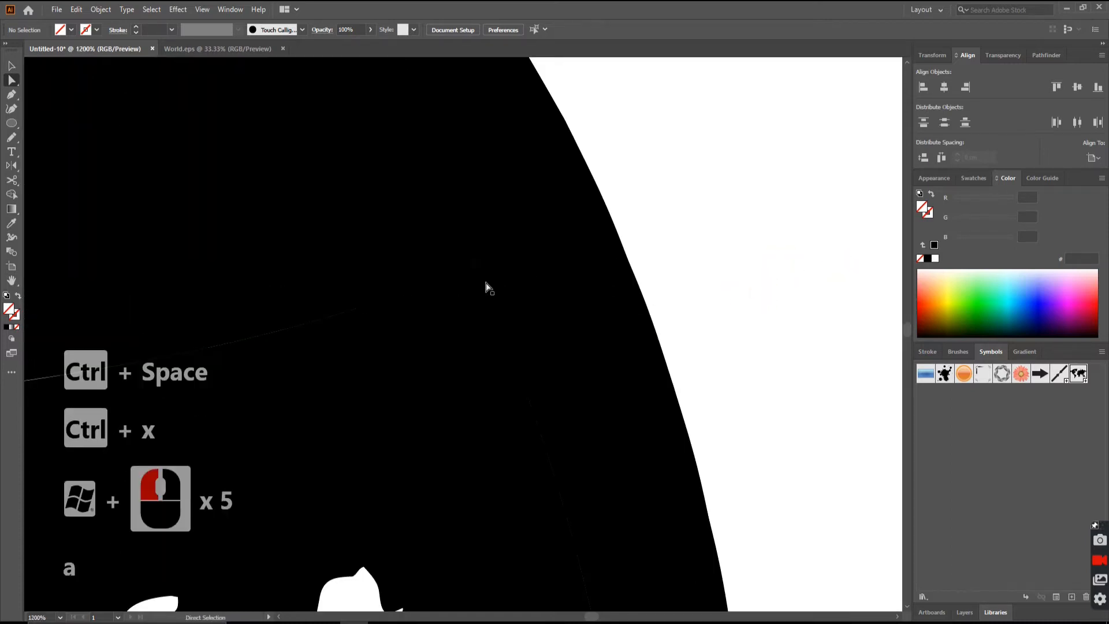
{"action": "left_click", "coordinate": [445, 273]}
{"action": "key", "text": "ctrl+space"}
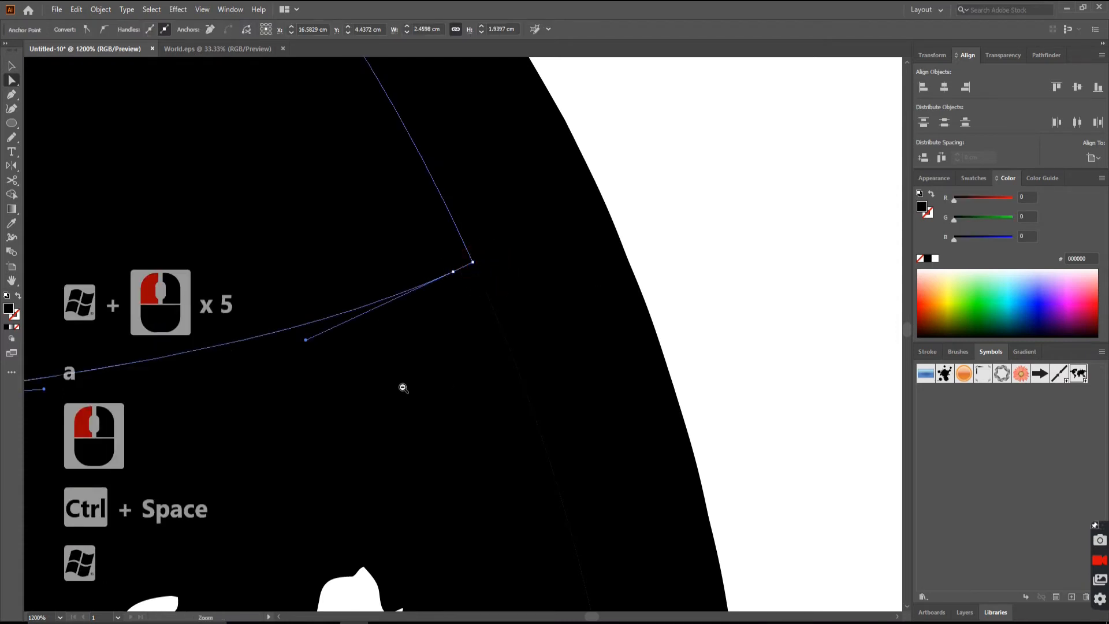
{"action": "left_click", "coordinate": [264, 393], "text": "ctrl+alt"}
{"action": "left_click", "coordinate": [260, 392], "text": "ctrl+alt"}
{"action": "left_click", "coordinate": [329, 339], "text": "ctrl+alt"}
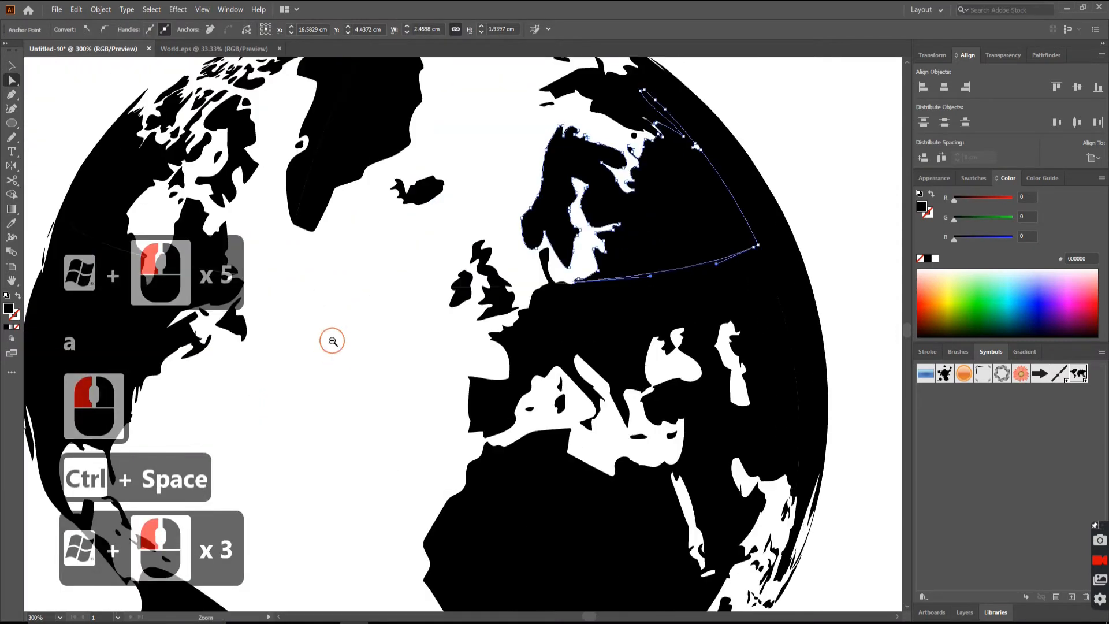
{"action": "left_click", "coordinate": [352, 339], "text": "ctrl+alt"}
{"action": "left_click", "coordinate": [352, 342], "text": "ctrl+alt"}
{"action": "left_click", "coordinate": [355, 340], "text": "ctrl+alt"}
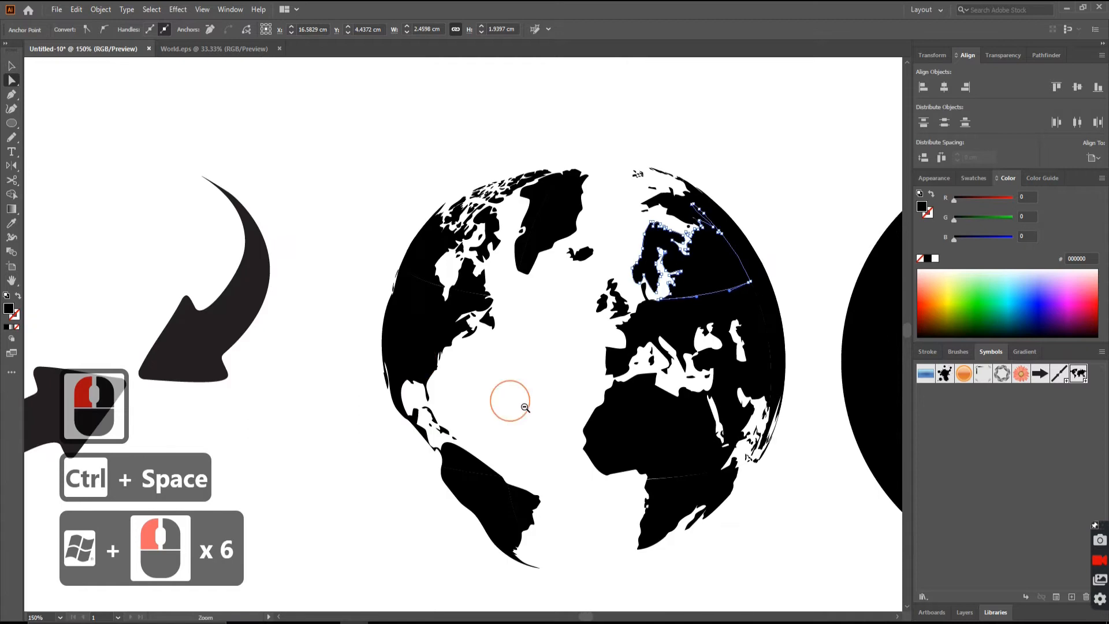
{"action": "left_click", "coordinate": [568, 444], "text": "ctrl+alt"}
Add a black 1 pt stroke to the main group of landmasses on the globe
{"action": "left_click", "coordinate": [539, 306]}
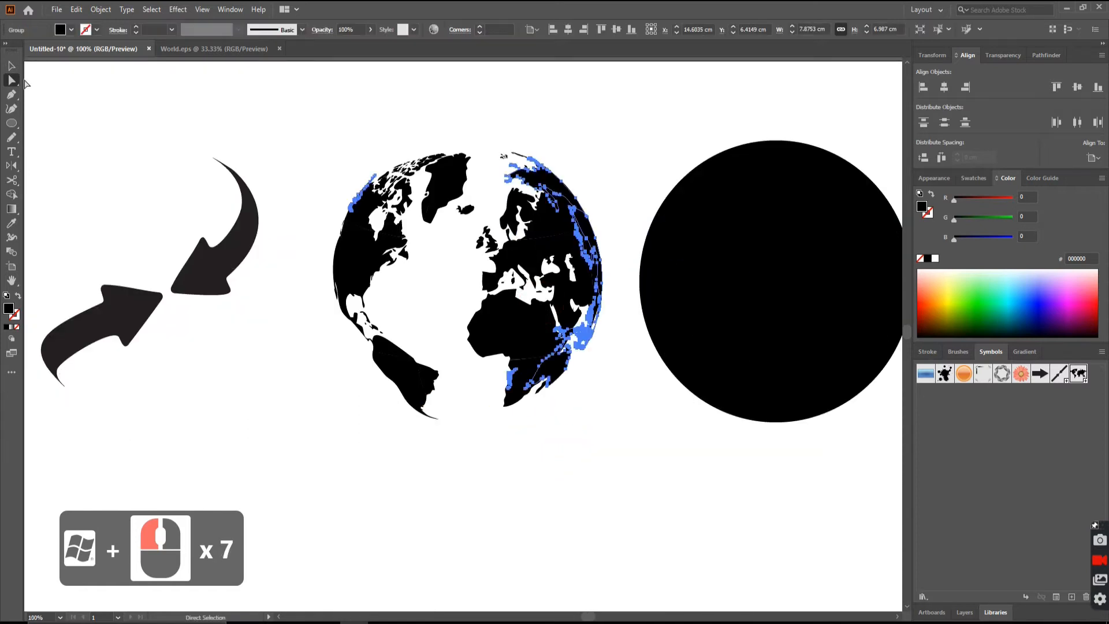
{"action": "left_click", "coordinate": [13, 67]}
{"action": "left_click", "coordinate": [17, 70]}
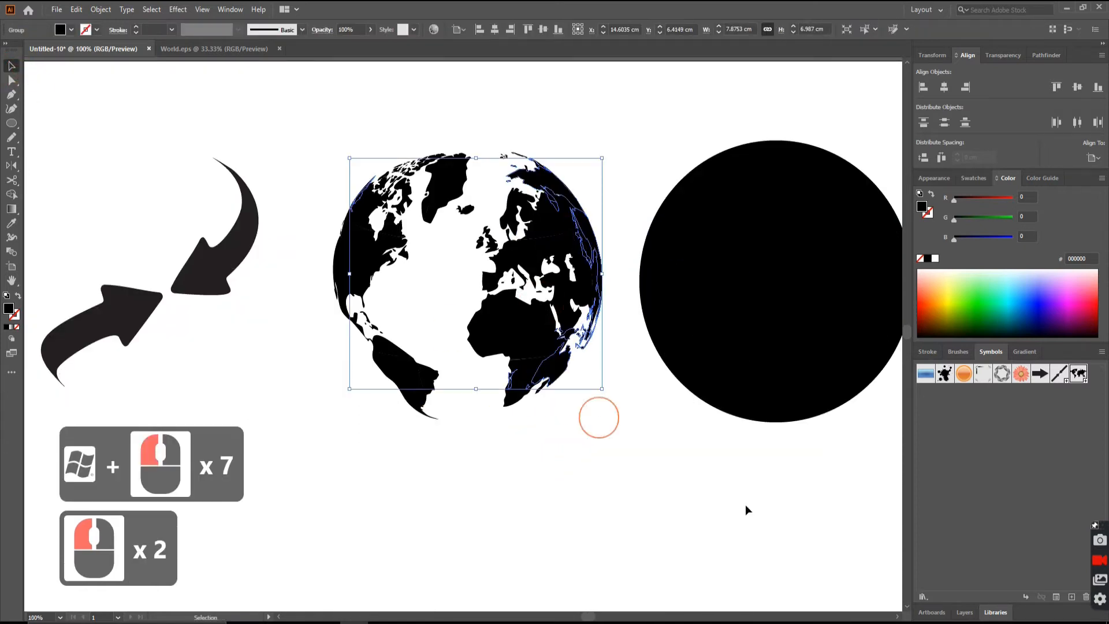
{"action": "left_click", "coordinate": [626, 461]}
{"action": "left_click", "coordinate": [529, 329]}
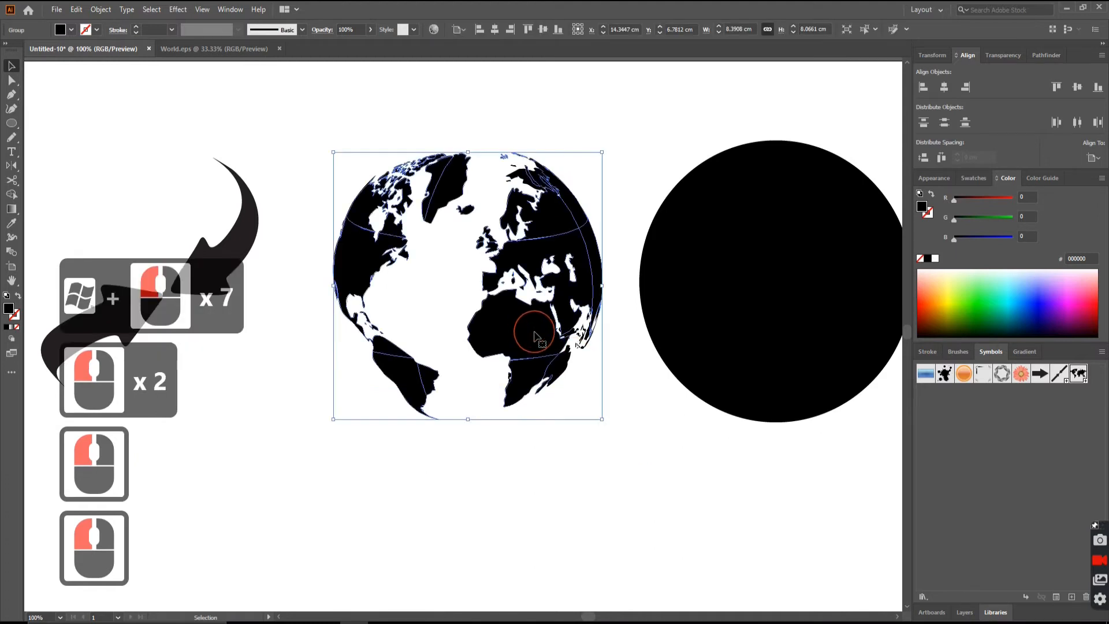
{"action": "left_click", "coordinate": [926, 214]}
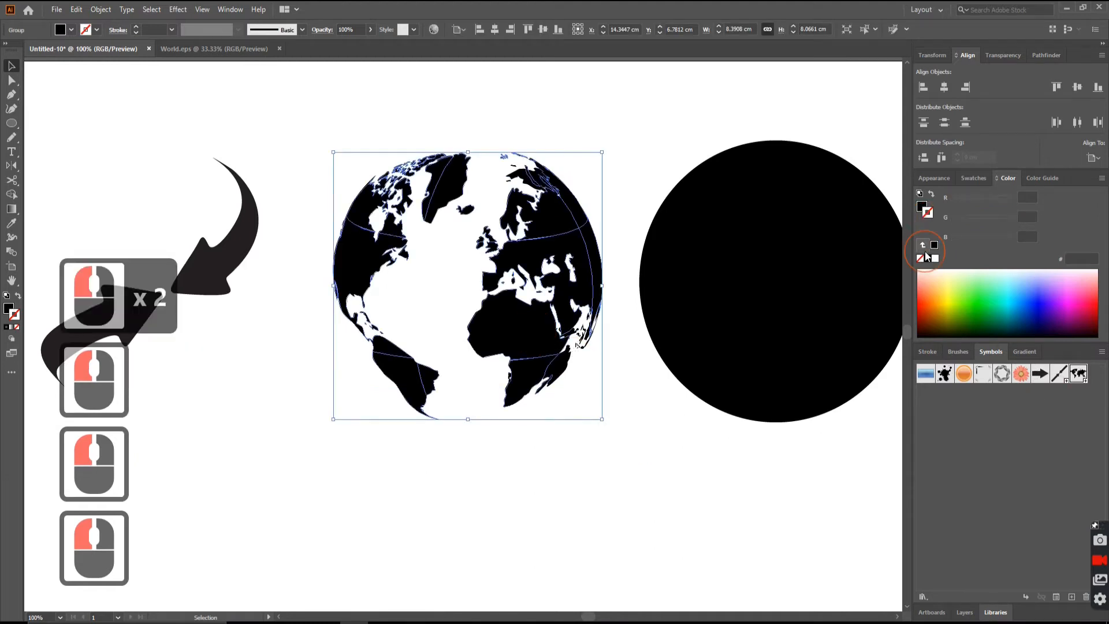
{"action": "left_click", "coordinate": [935, 247]}
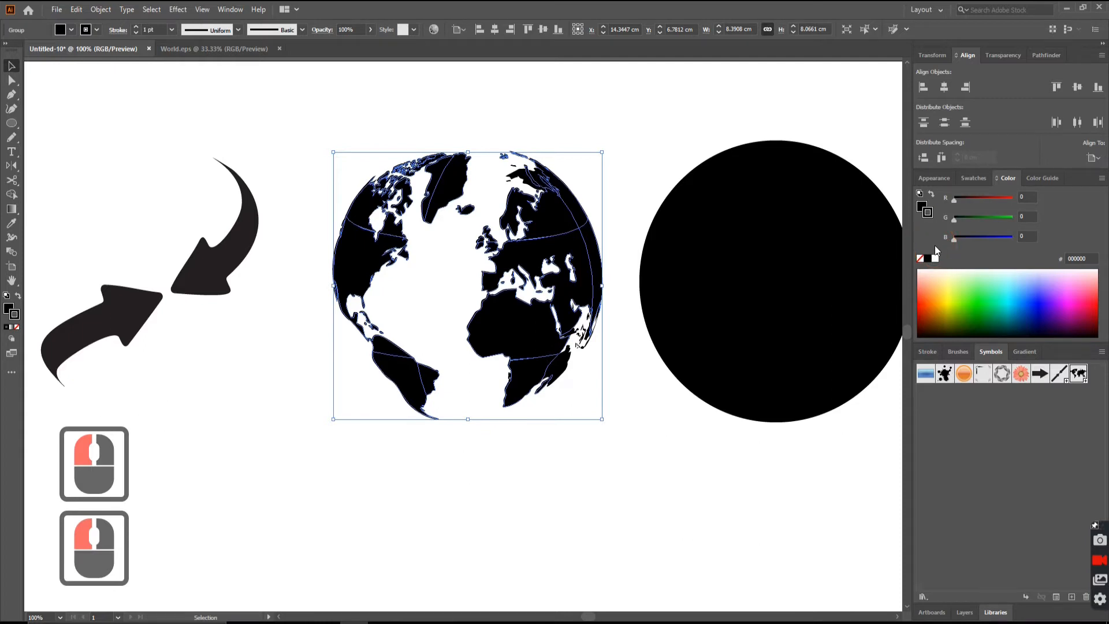
{"action": "left_click", "coordinate": [928, 352]}
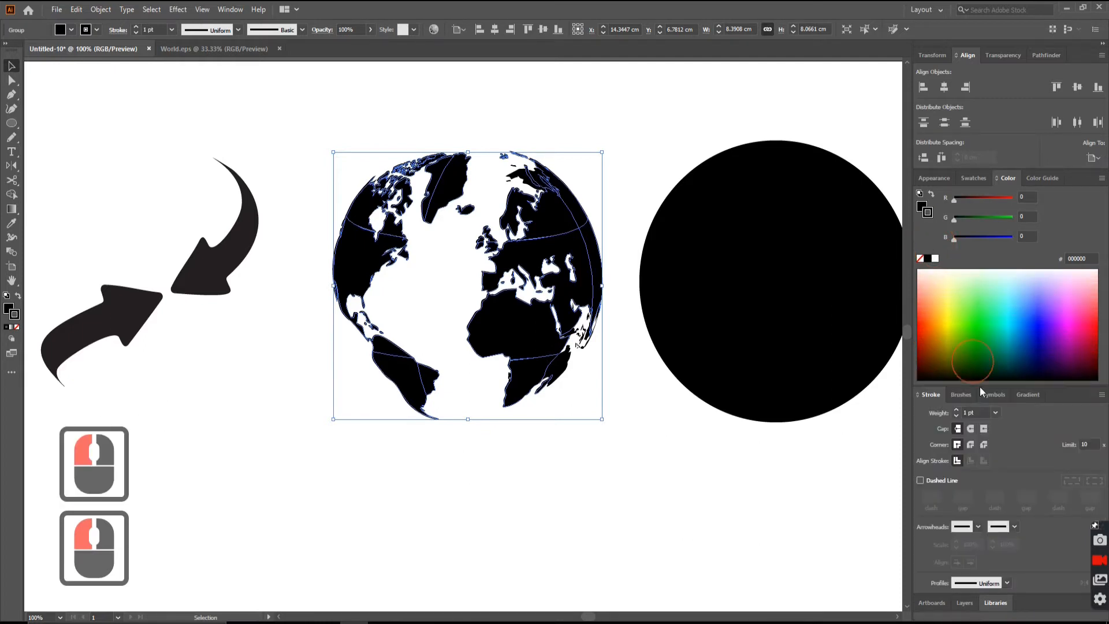
Convert the landmass group's stroke into filled shapes with Outline Stroke
{"action": "left_click", "coordinate": [98, 11]}
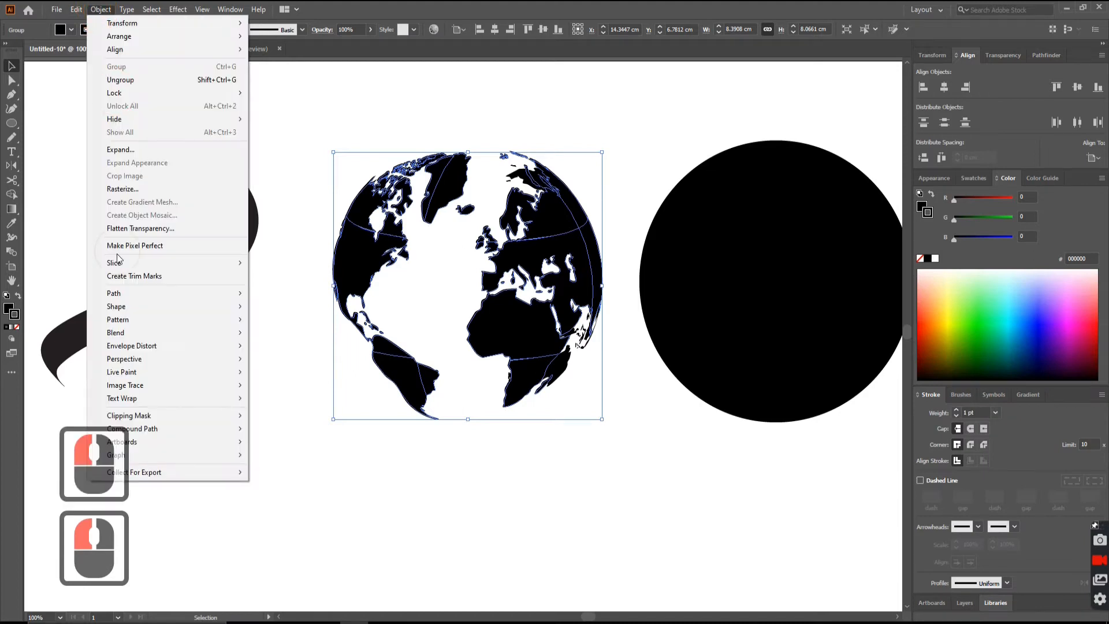
{"action": "left_click", "coordinate": [119, 293]}
{"action": "left_click", "coordinate": [326, 325]}
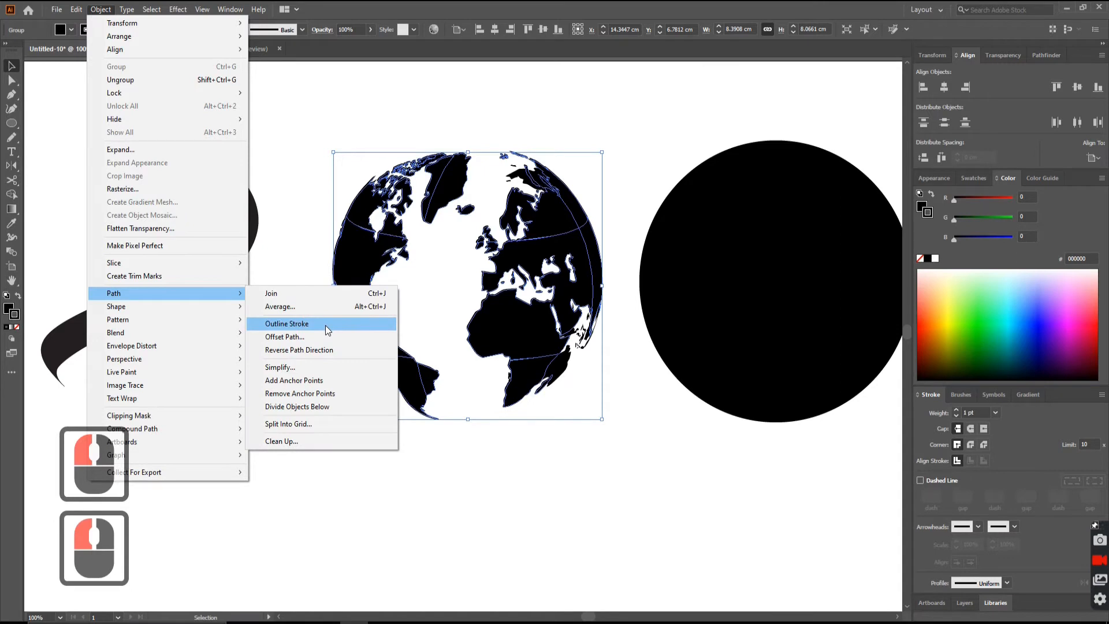
Select all the globe's land pieces, merge them with the Unite shape mode and clear the selection
{"action": "left_click", "coordinate": [13, 68]}
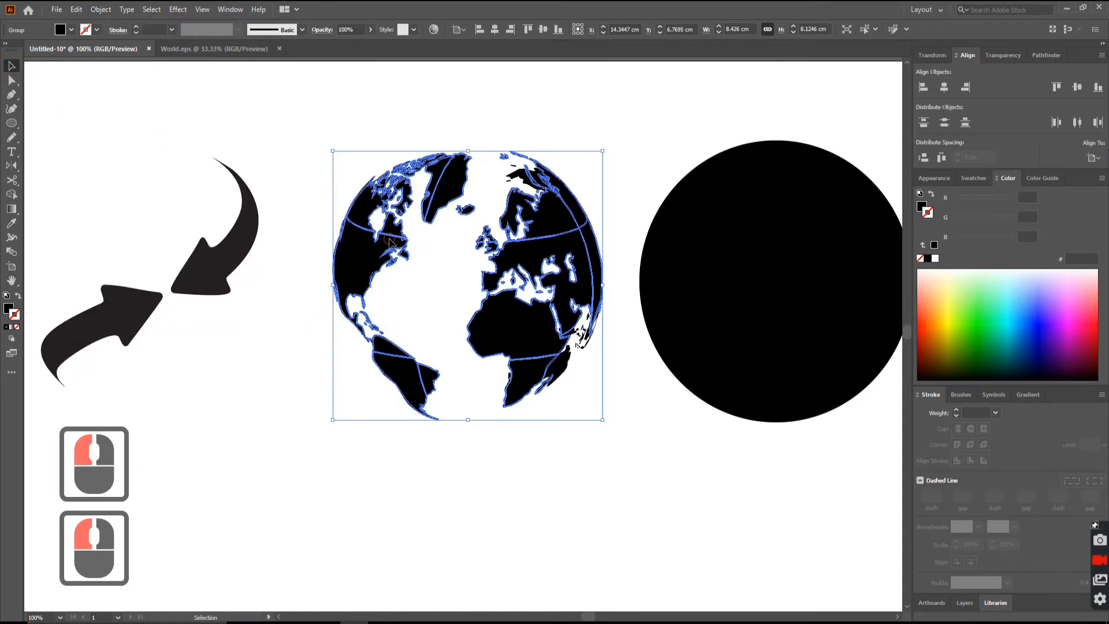
{"action": "left_click_drag", "start_coordinate": [322, 127], "coordinate": [448, 272]}
{"action": "left_click_drag", "start_coordinate": [477, 326], "coordinate": [609, 451]}
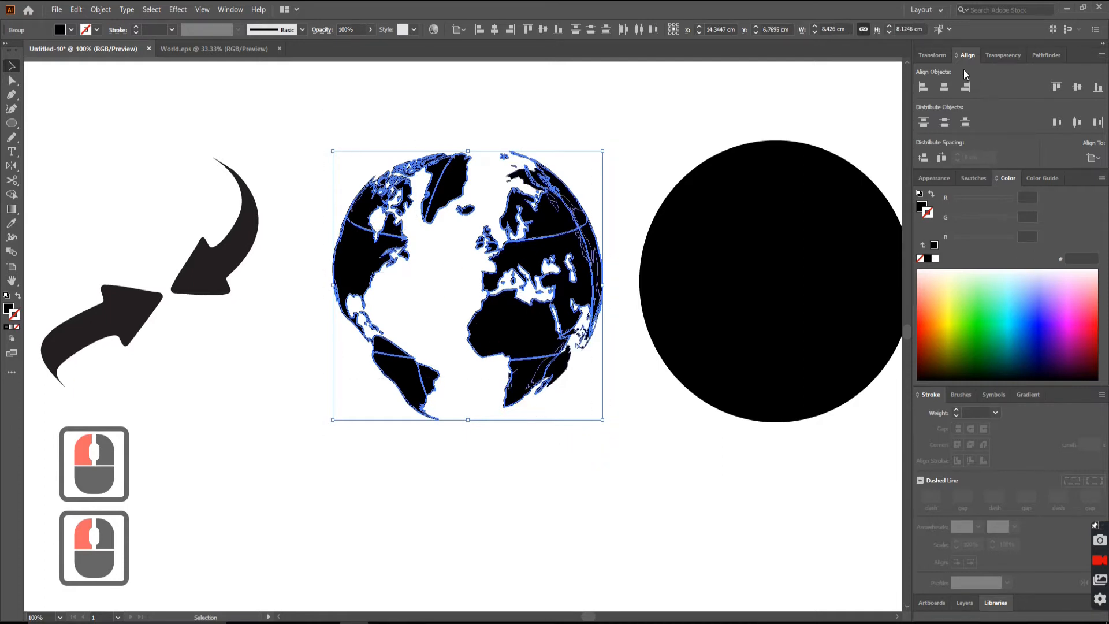
{"action": "left_click", "coordinate": [1043, 56]}
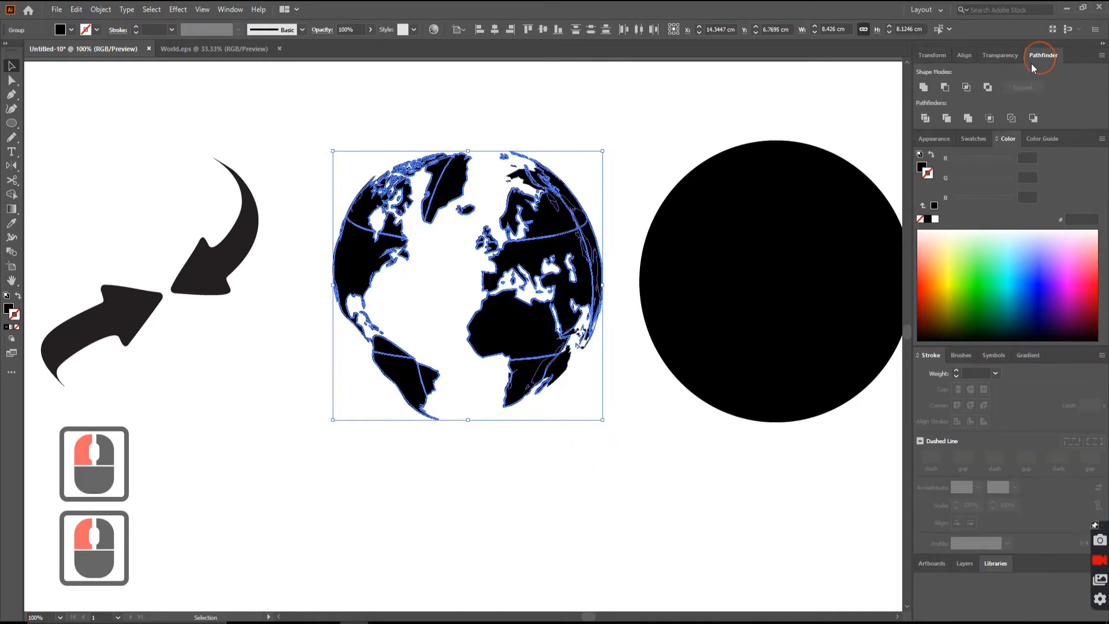
{"action": "left_click", "coordinate": [924, 87]}
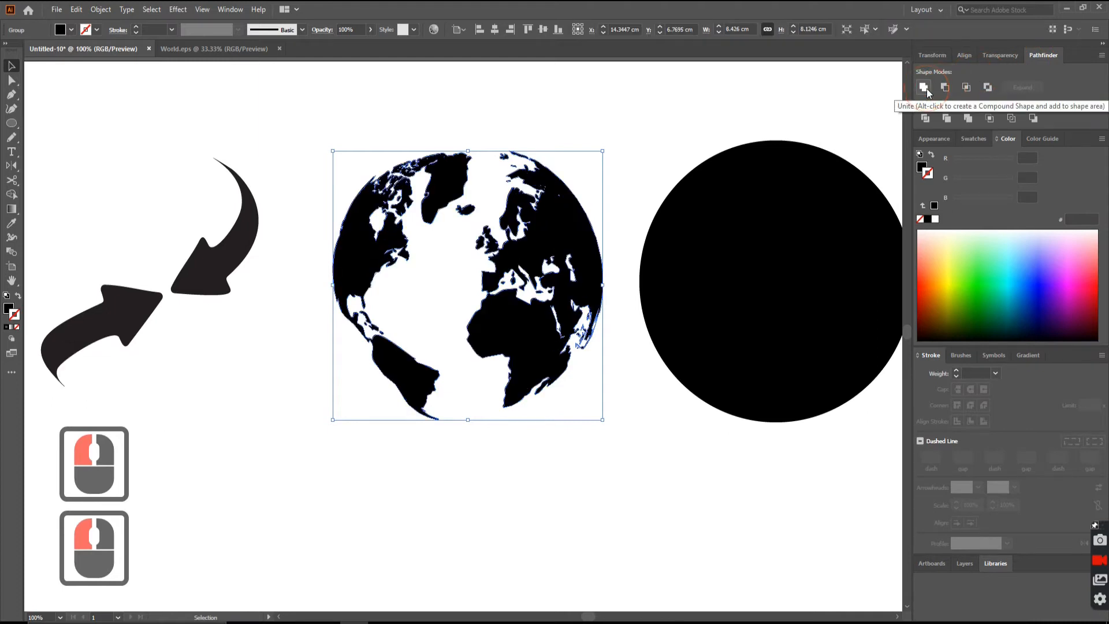
{"action": "left_click", "coordinate": [11, 69]}
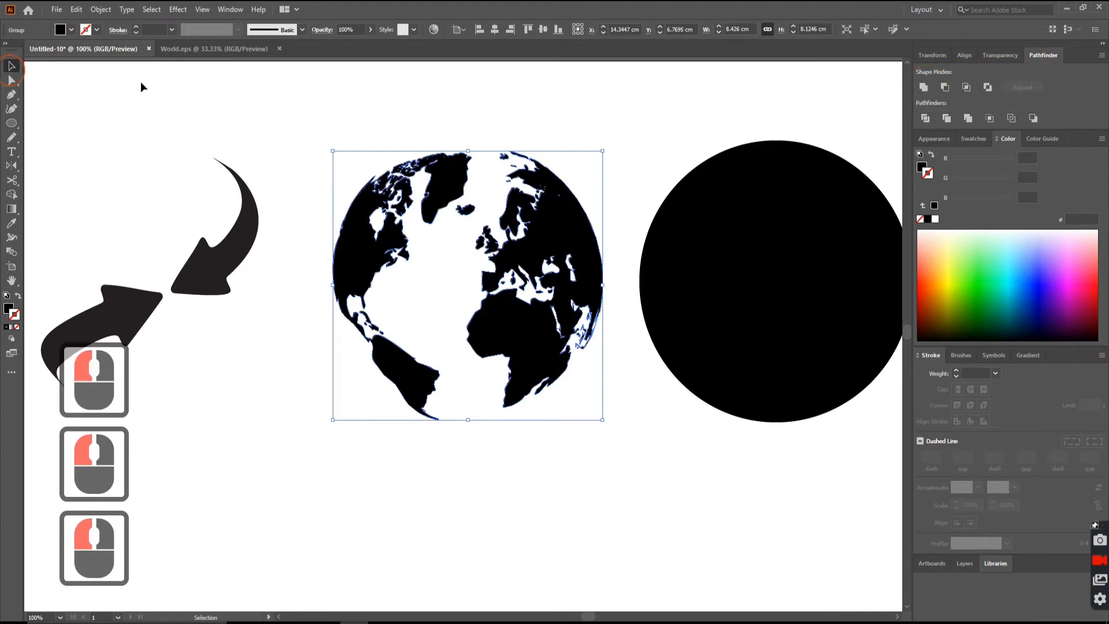
{"action": "left_click", "coordinate": [261, 83]}
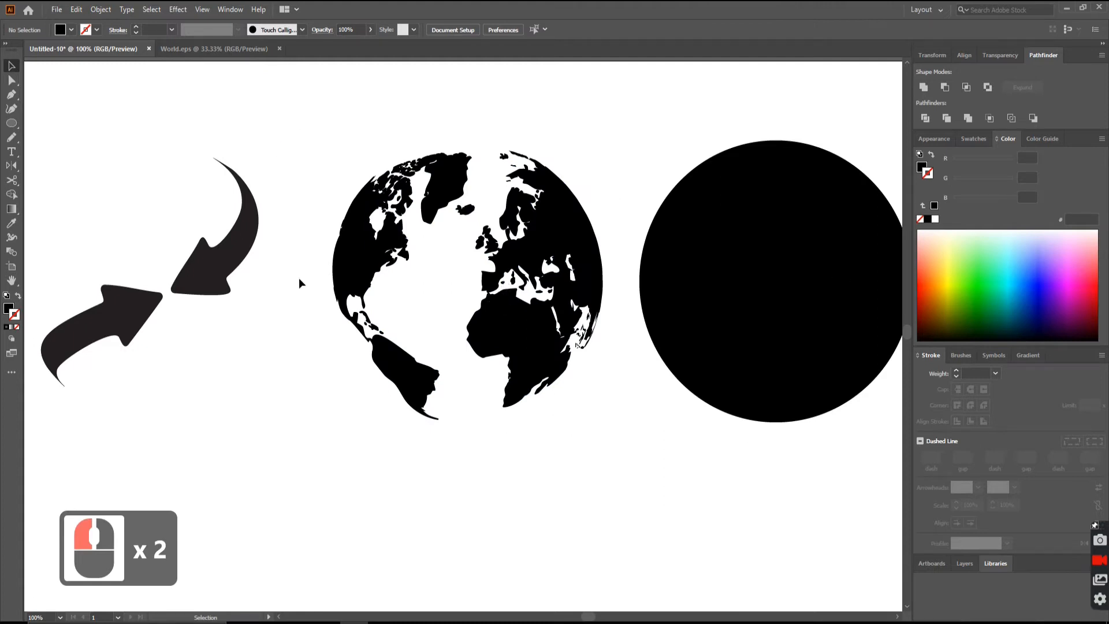
Apply the dark gray C=0 M=0 Y=0 K=80 swatch to the stroke of the merged globe artwork
{"action": "left_click", "coordinate": [522, 351]}
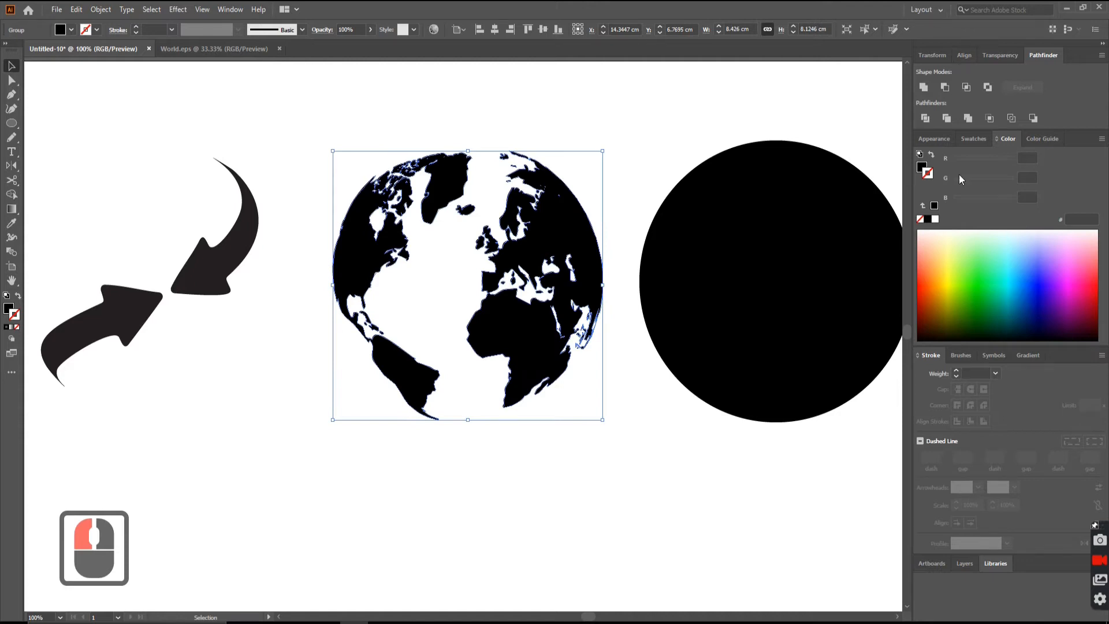
{"action": "left_click", "coordinate": [974, 138]}
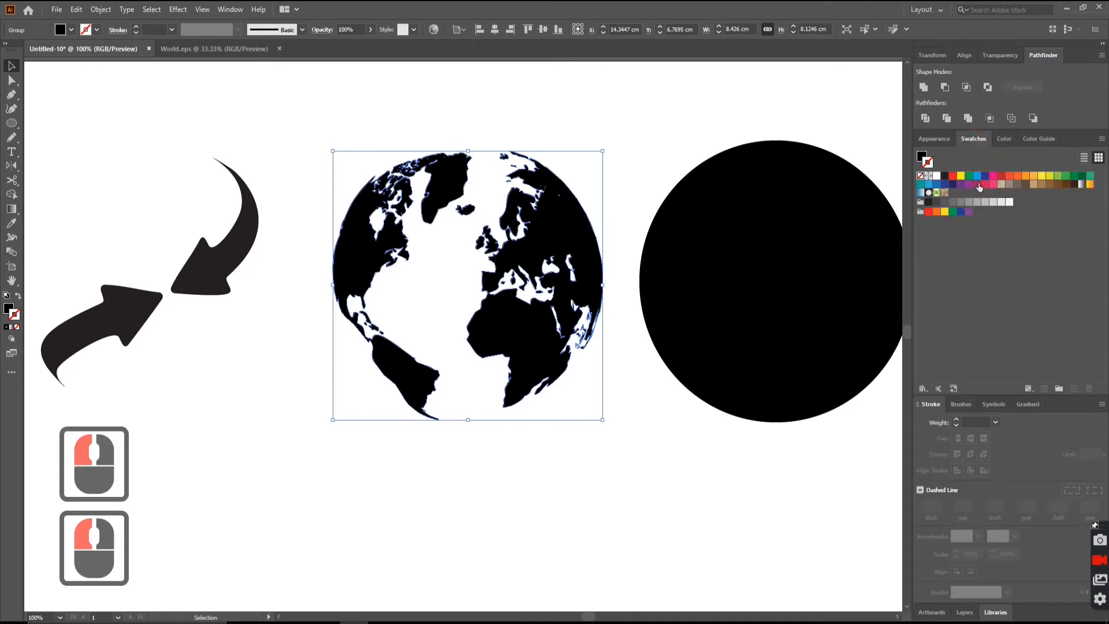
{"action": "left_click", "coordinate": [945, 203]}
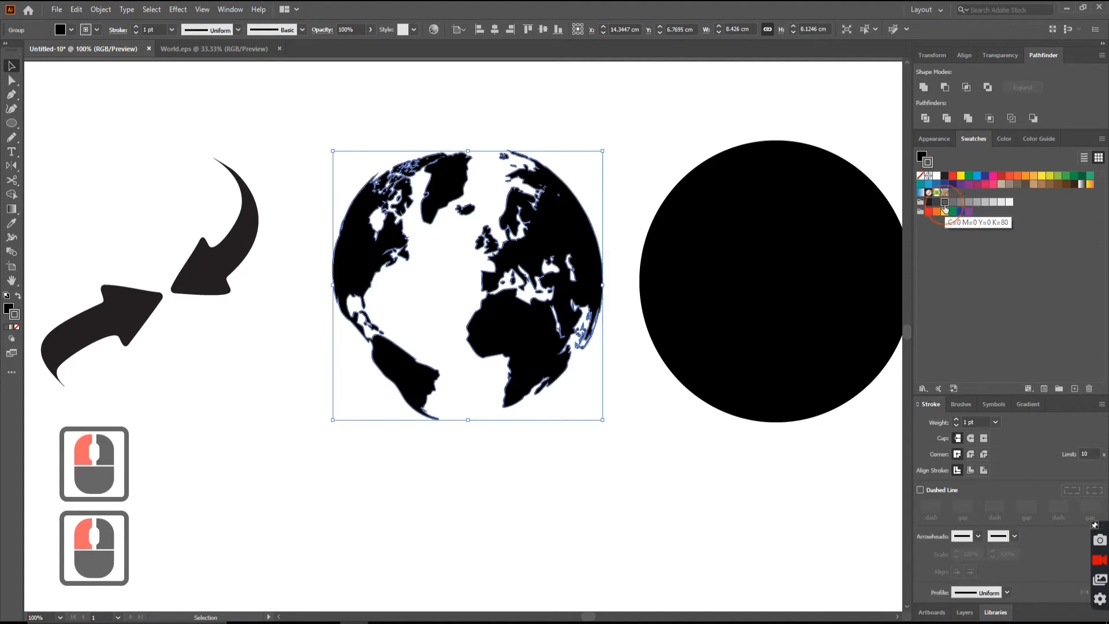
Swap the fill and stroke of the globe landmasses so the dark gray becomes the fill, and remove their stroke
{"action": "left_click", "coordinate": [18, 297]}
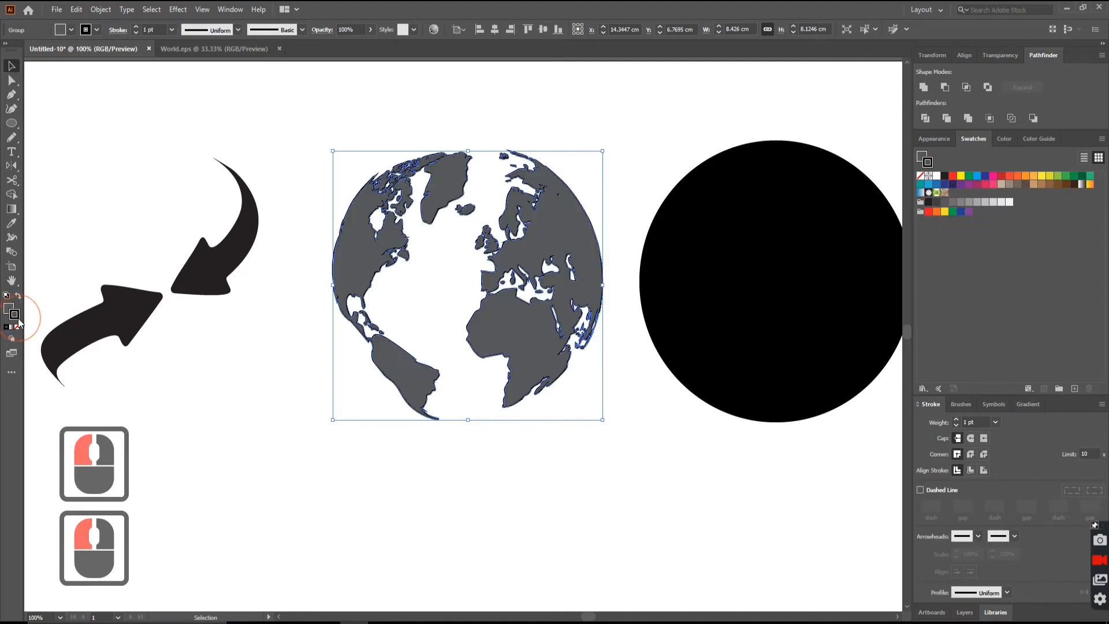
{"action": "left_click", "coordinate": [15, 315]}
{"action": "left_click", "coordinate": [18, 327]}
{"action": "left_click", "coordinate": [484, 418]}
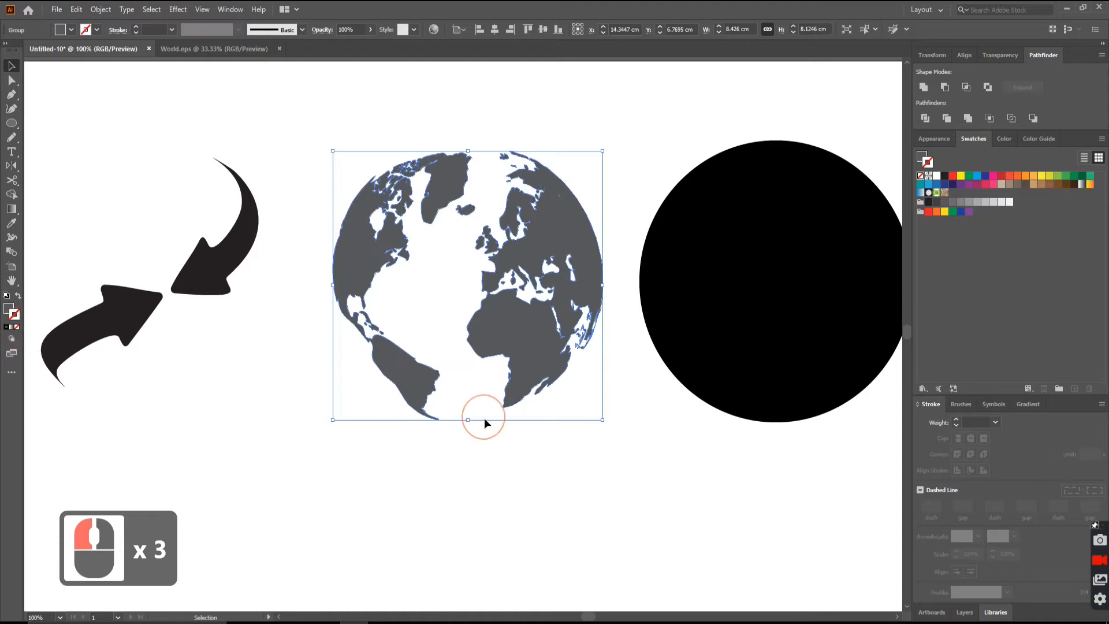
{"action": "left_click", "coordinate": [570, 455]}
Isolate the arrow group and fill its upper arrow with the red swatch, swapping the color from stroke to fill
{"action": "left_click", "coordinate": [213, 285]}
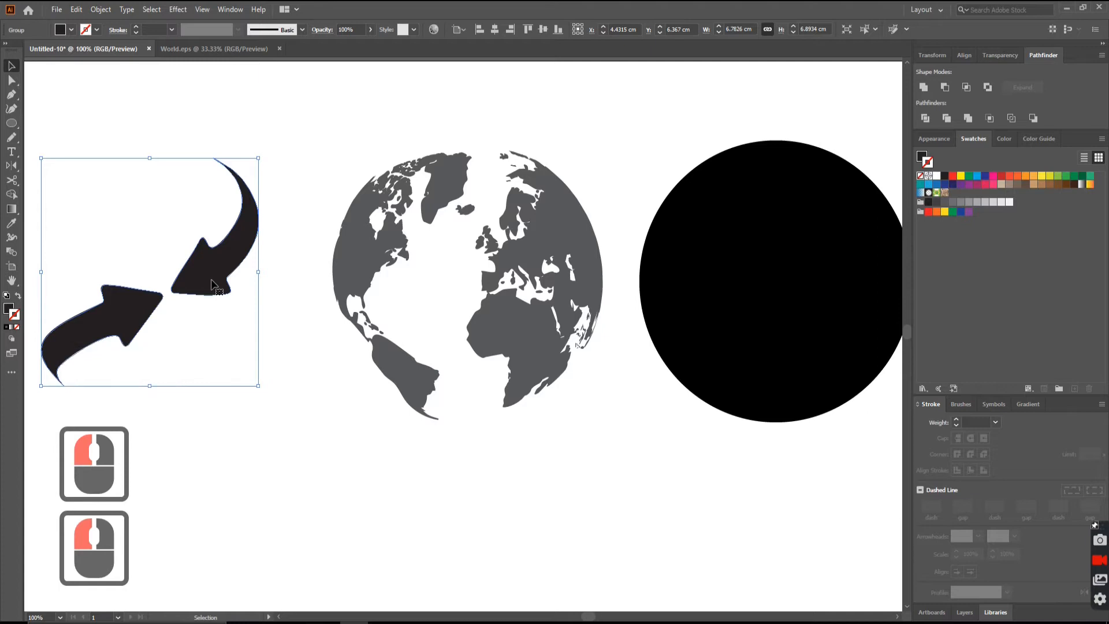
{"action": "double_click", "coordinate": [212, 282]}
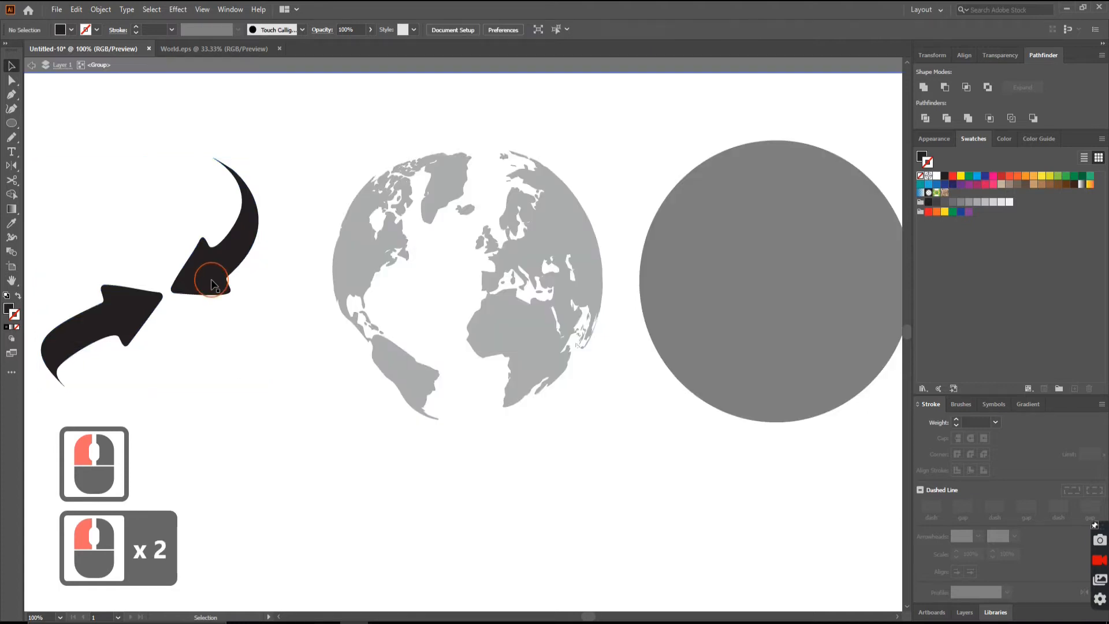
{"action": "left_click", "coordinate": [212, 283]}
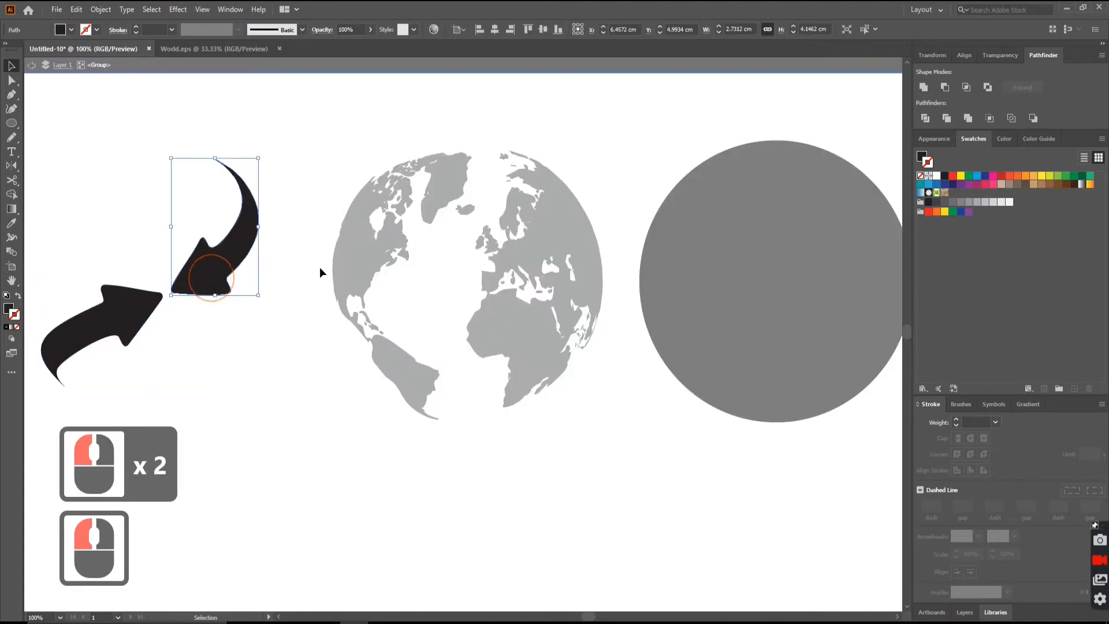
{"action": "left_click", "coordinate": [1001, 175]}
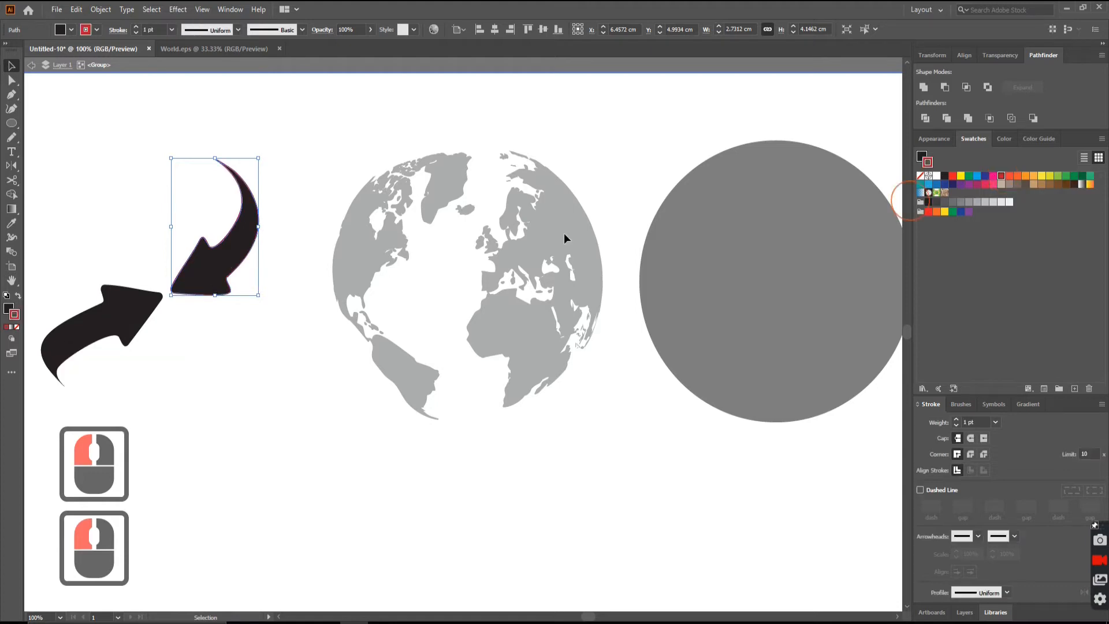
{"action": "left_click", "coordinate": [18, 295]}
{"action": "double_click", "coordinate": [9, 311]}
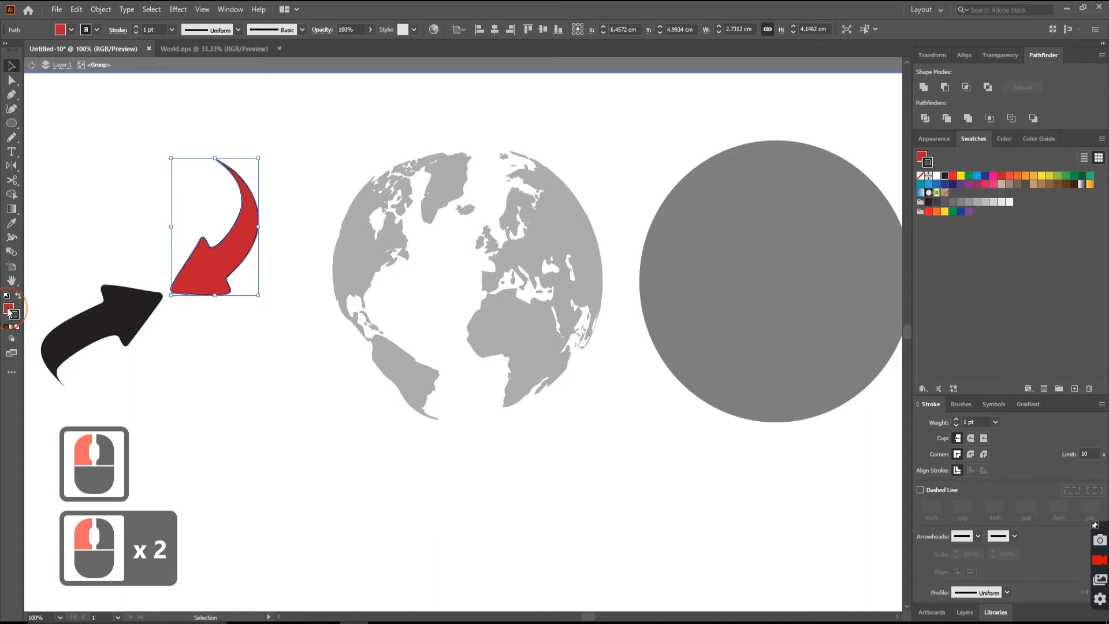
{"action": "left_click", "coordinate": [8, 311]}
Fill the lower arrow of the group with the dark navy blue swatch and clear the selection
{"action": "left_click", "coordinate": [129, 311]}
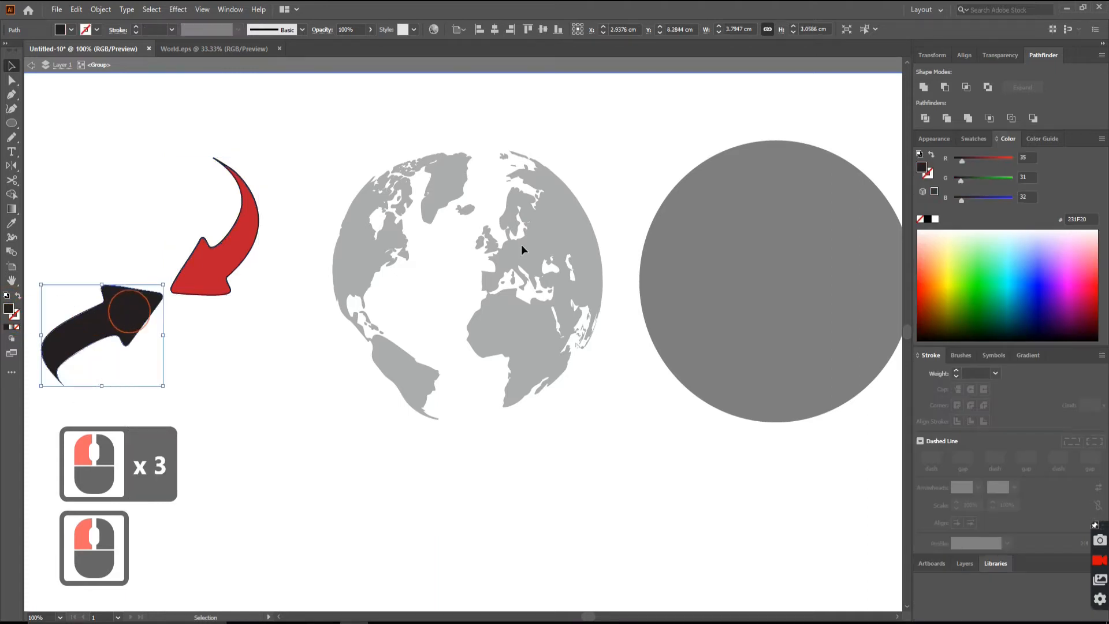
{"action": "left_click", "coordinate": [974, 139]}
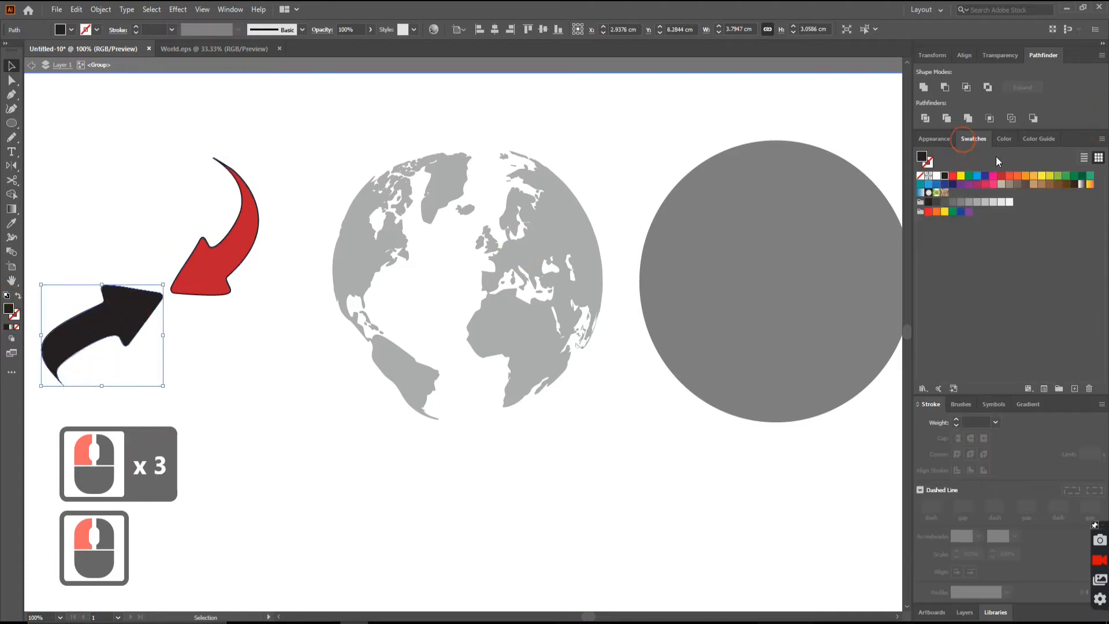
{"action": "left_click", "coordinate": [953, 184]}
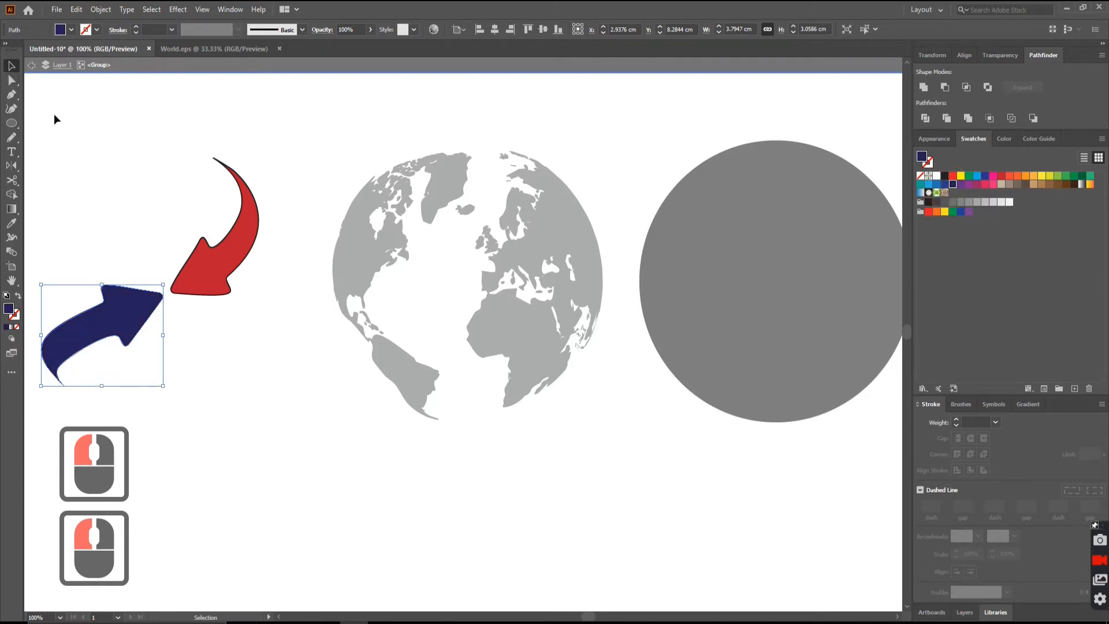
{"action": "left_click", "coordinate": [12, 67]}
{"action": "left_click", "coordinate": [107, 148]}
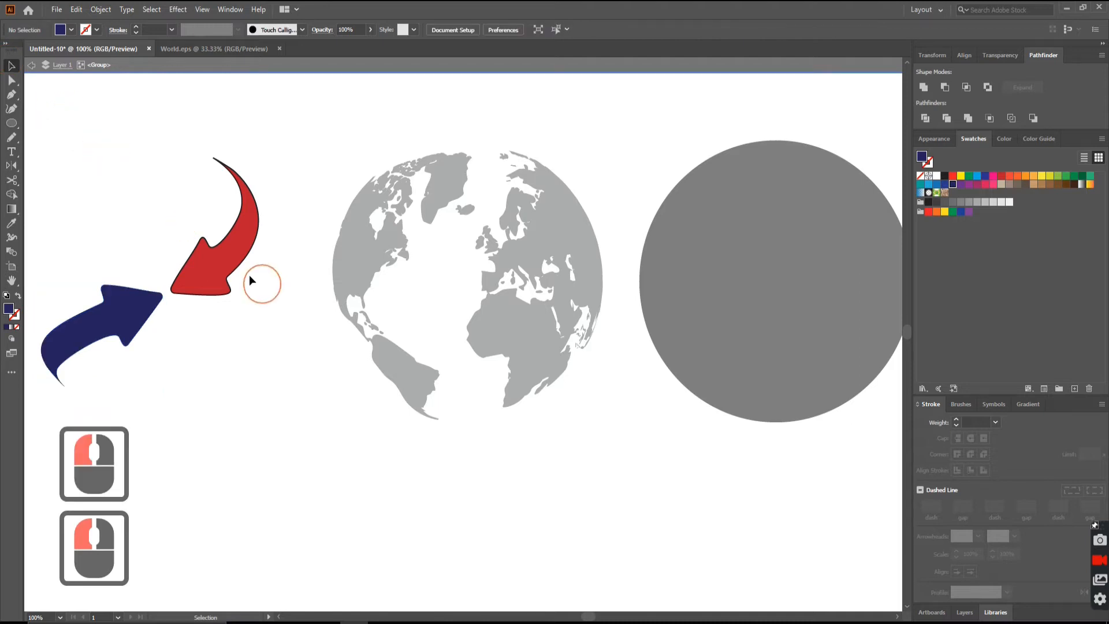
Leave the isolated arrow group and set the stroke of both arrows to None
{"action": "left_click", "coordinate": [221, 259]}
{"action": "triple_click", "coordinate": [144, 163]}
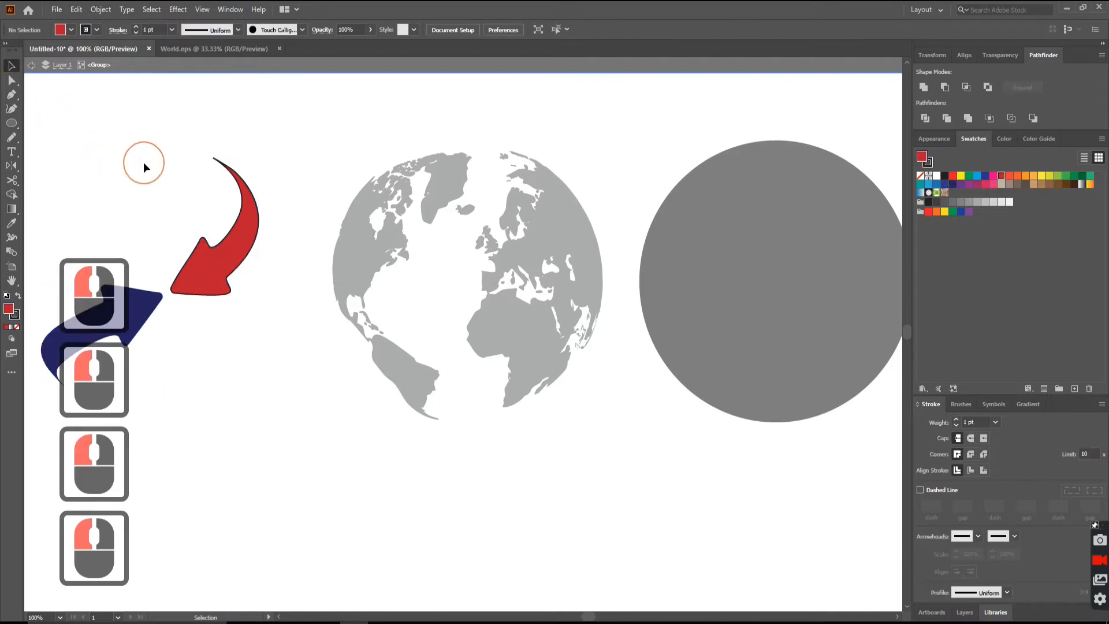
{"action": "left_click", "coordinate": [207, 287]}
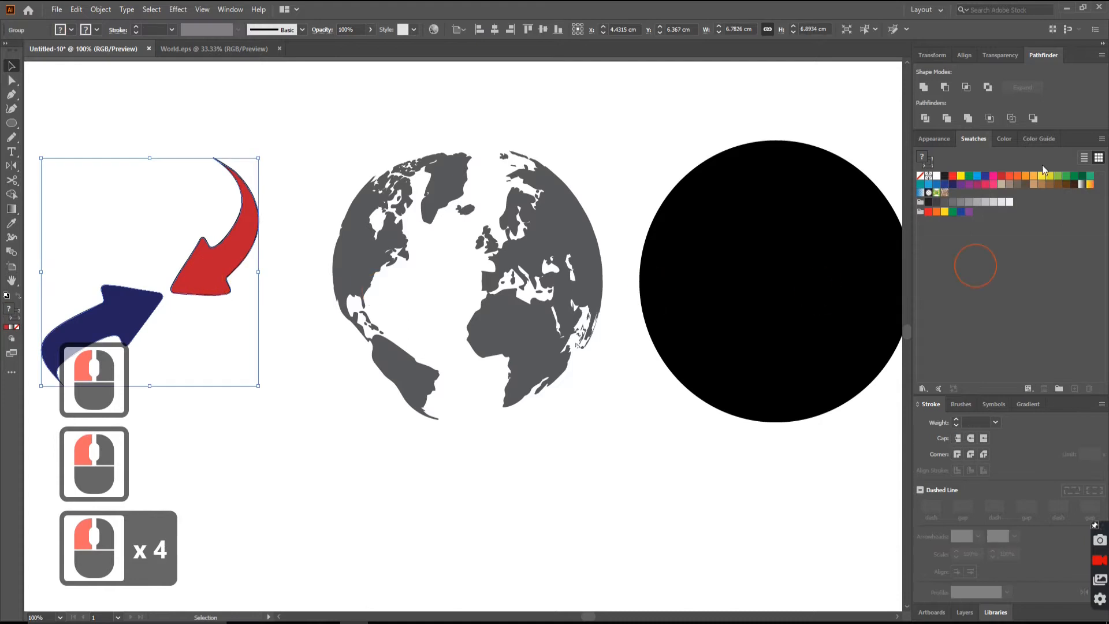
{"action": "left_click", "coordinate": [926, 183]}
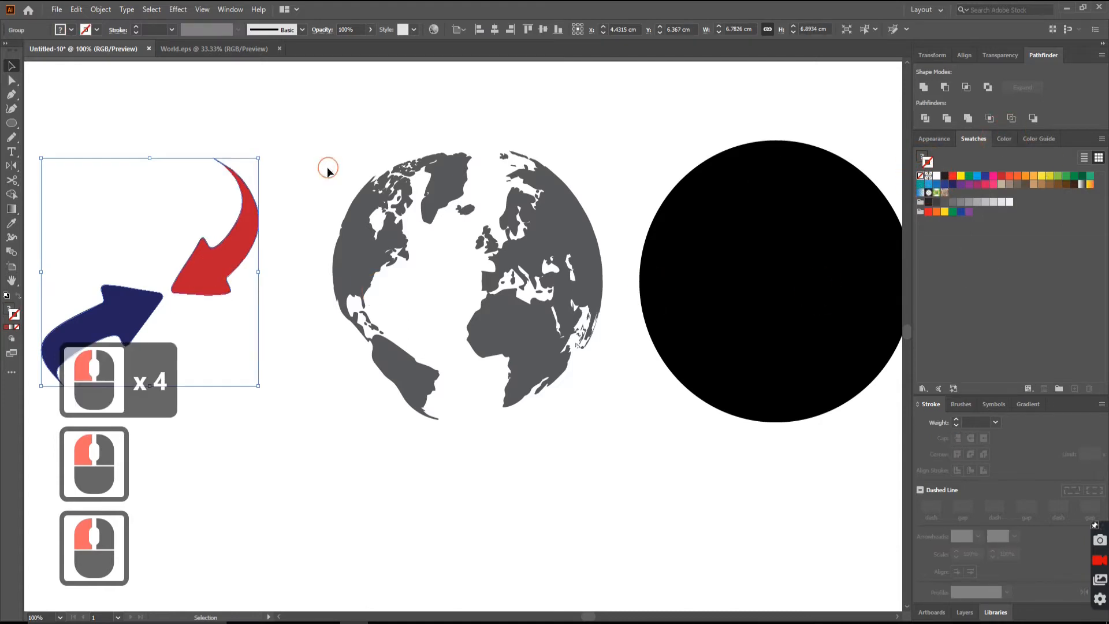
{"action": "left_click", "coordinate": [313, 190]}
{"action": "left_click", "coordinate": [220, 252]}
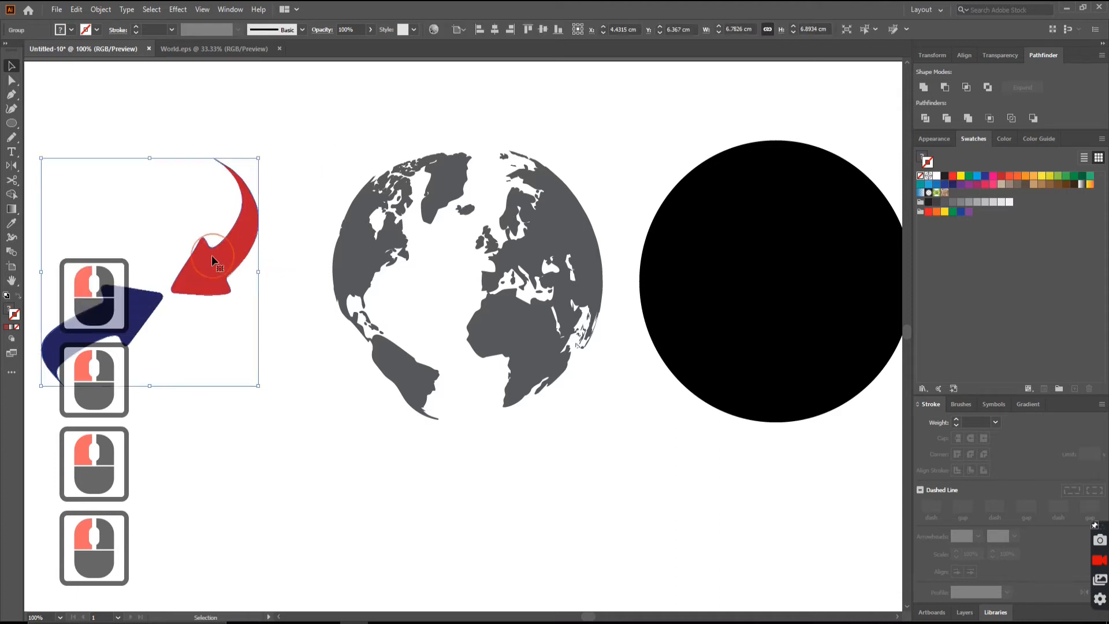
Apply a white-to-black radial gradient fill to the black circle, leaving its stroke at None
{"action": "left_click", "coordinate": [719, 257]}
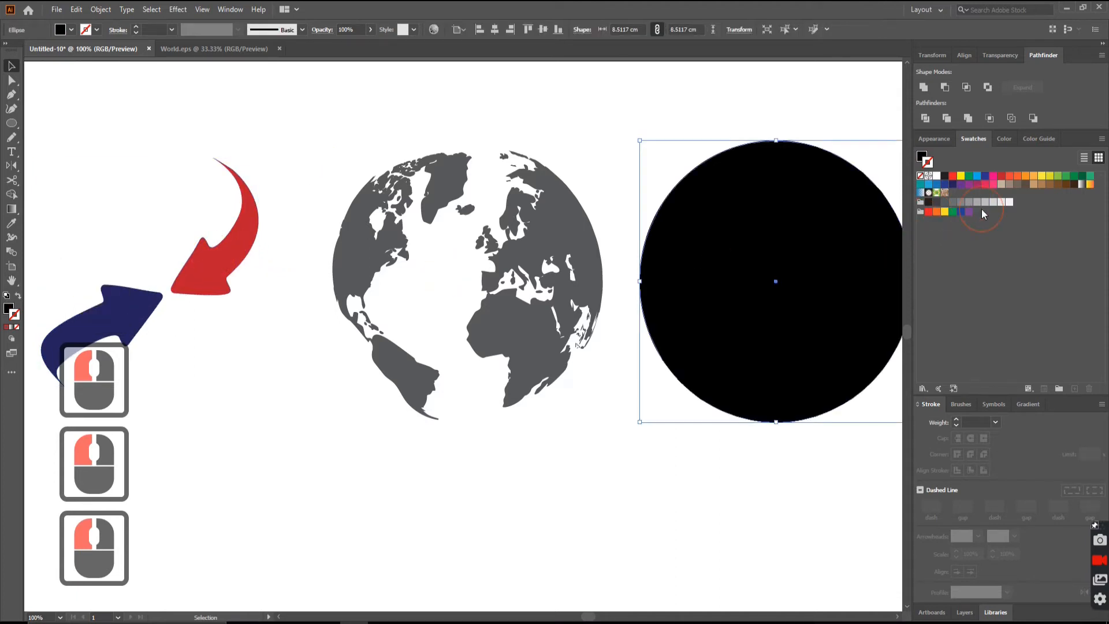
{"action": "left_click", "coordinate": [1020, 404]}
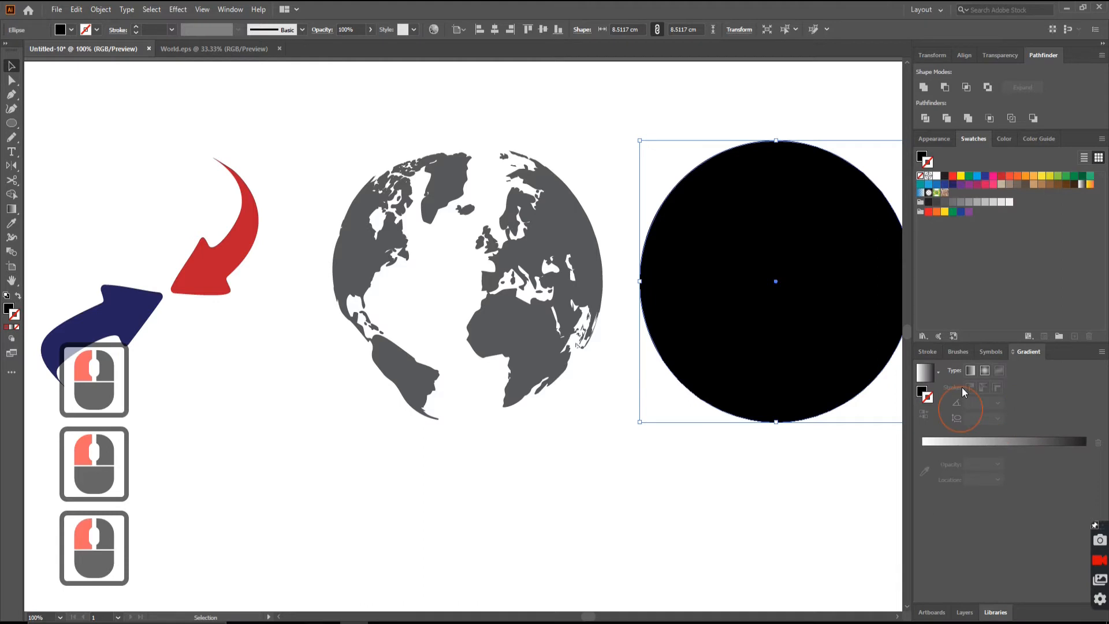
{"action": "left_click", "coordinate": [985, 371]}
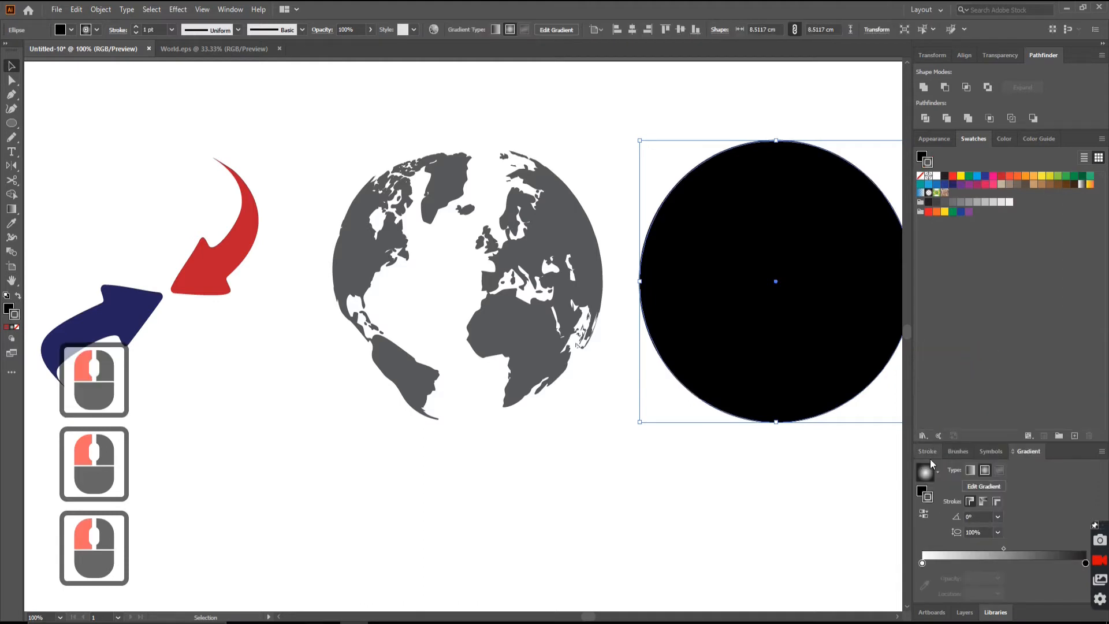
{"action": "left_click", "coordinate": [921, 176]}
{"action": "left_click", "coordinate": [982, 329]}
{"action": "left_click", "coordinate": [947, 485]}
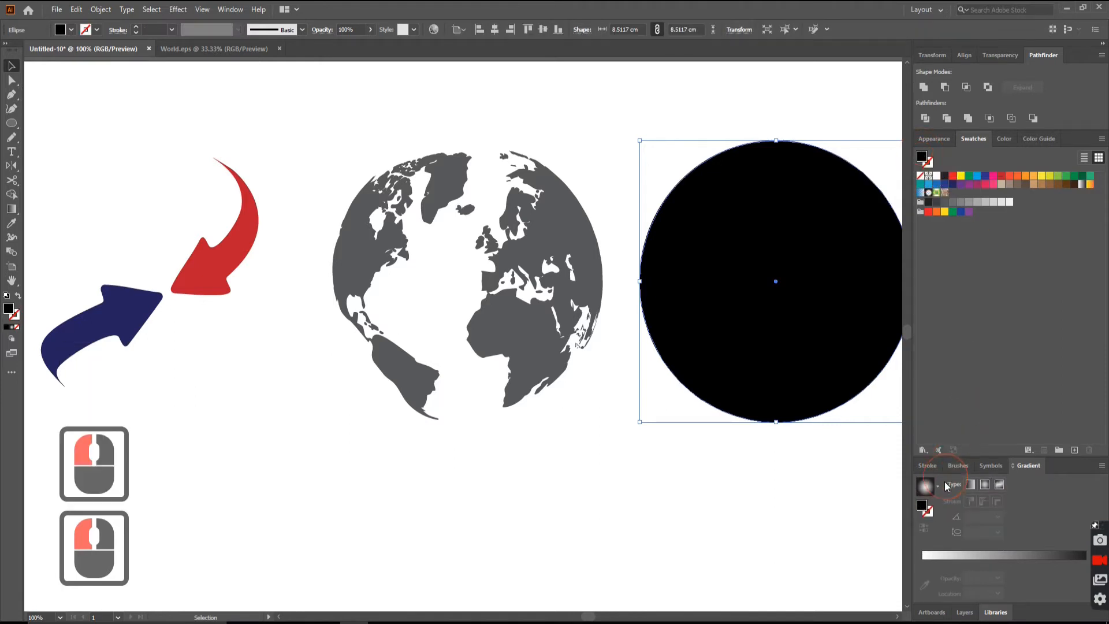
{"action": "left_click", "coordinate": [987, 486]}
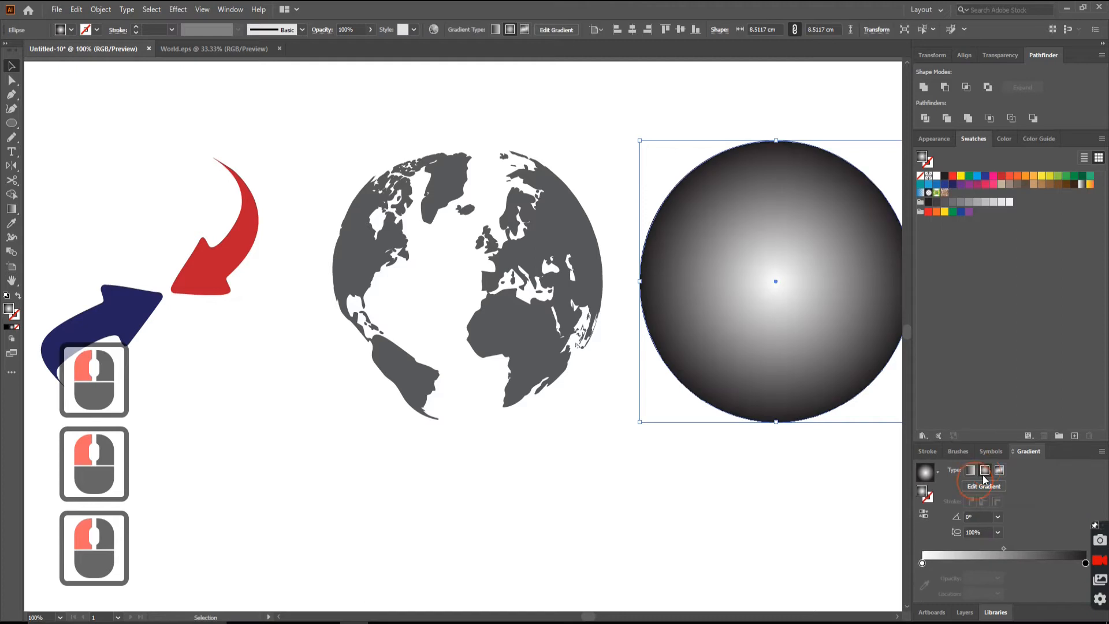
Color the circle's radial gradient light blue at the center and dark navy at the edge, with the midpoint at about 38%
{"action": "left_click", "coordinate": [922, 563]}
{"action": "left_click_drag", "start_coordinate": [978, 179], "coordinate": [927, 565]}
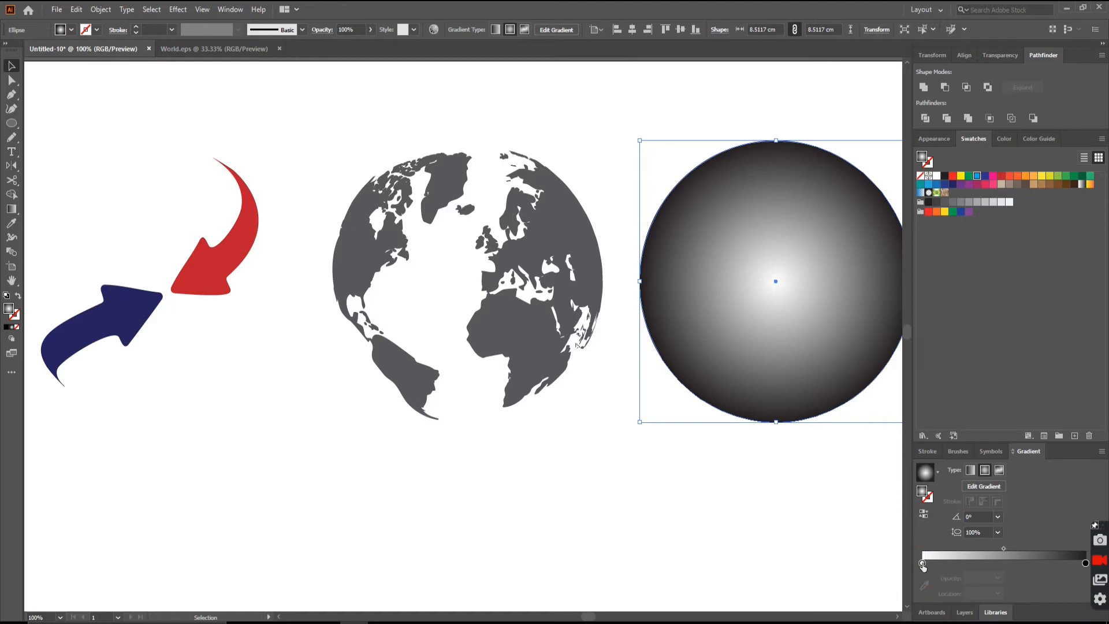
{"action": "left_click", "coordinate": [923, 564]}
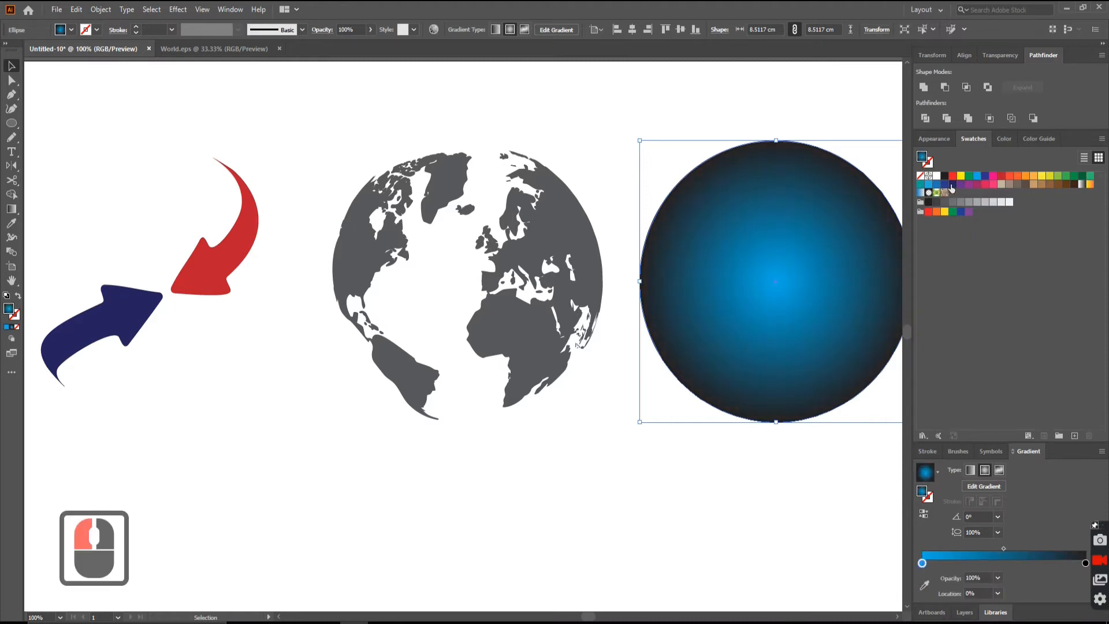
{"action": "left_click_drag", "start_coordinate": [953, 185], "coordinate": [1086, 558]}
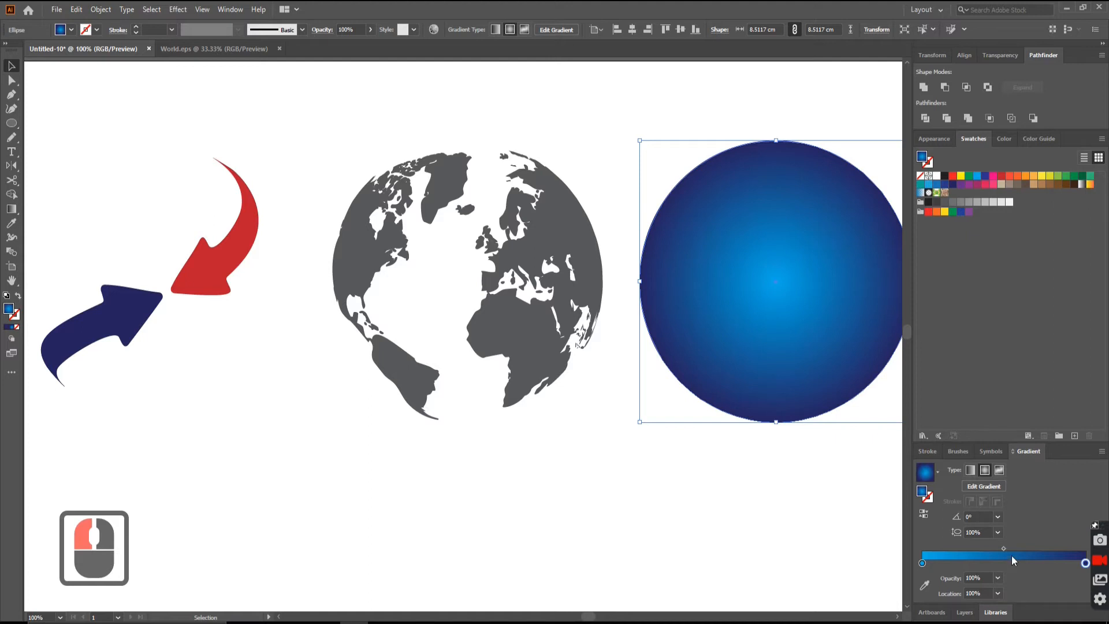
{"action": "left_click_drag", "start_coordinate": [1002, 550], "coordinate": [984, 549]}
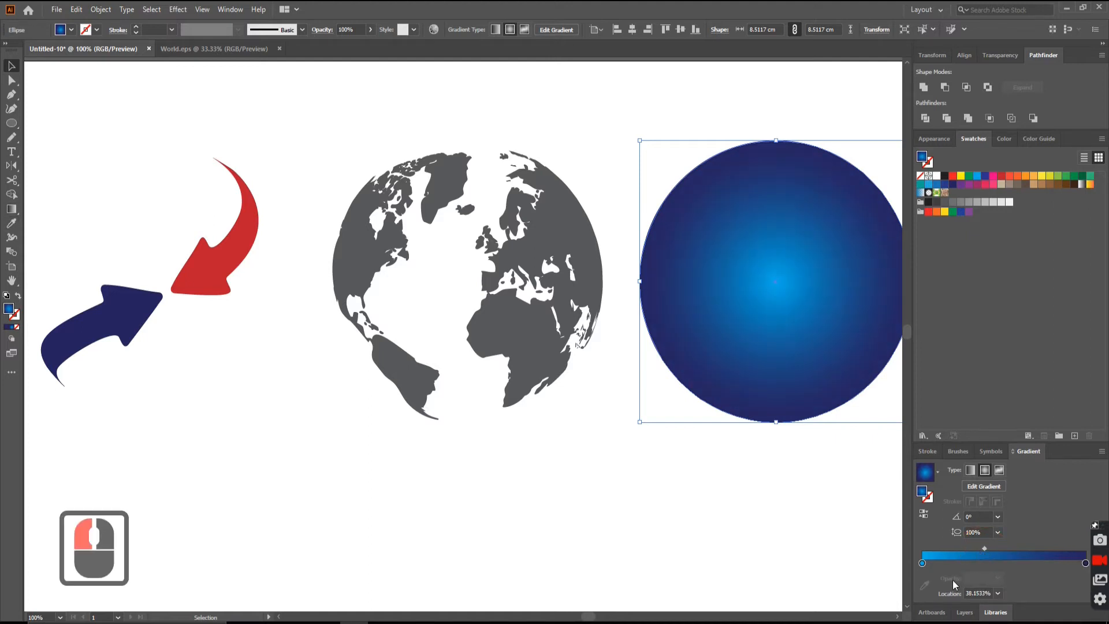
Recolor the gradient's outer stop medium blue #1C75BC and set its center stop to RGB 0, 214, 255
{"action": "left_click", "coordinate": [1085, 563]}
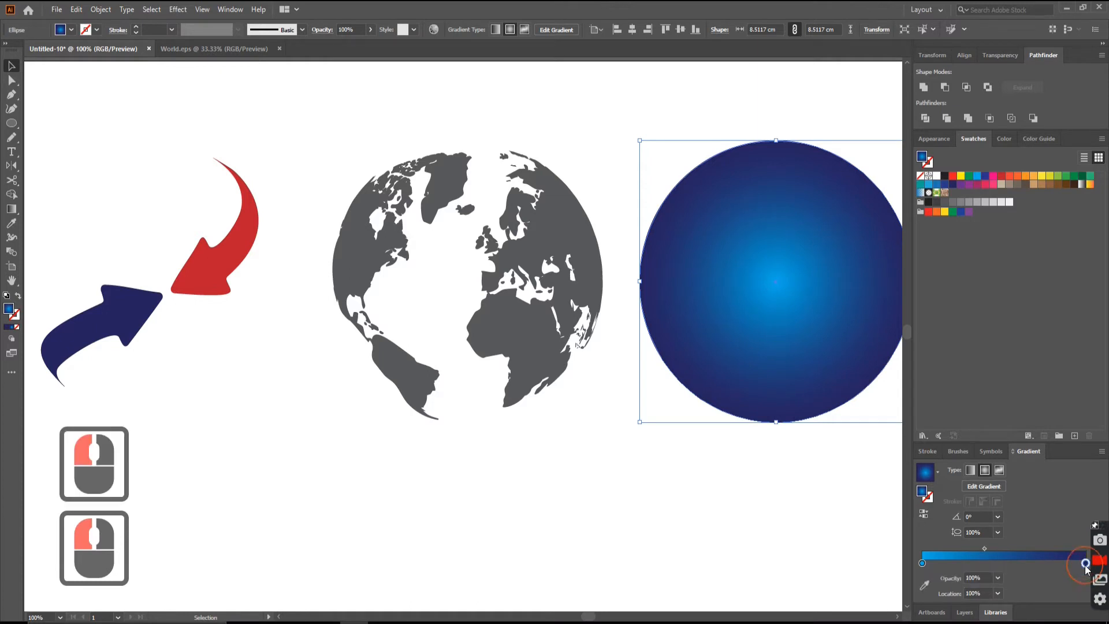
{"action": "left_click_drag", "start_coordinate": [936, 186], "coordinate": [1086, 563]}
{"action": "left_click", "coordinate": [921, 564]}
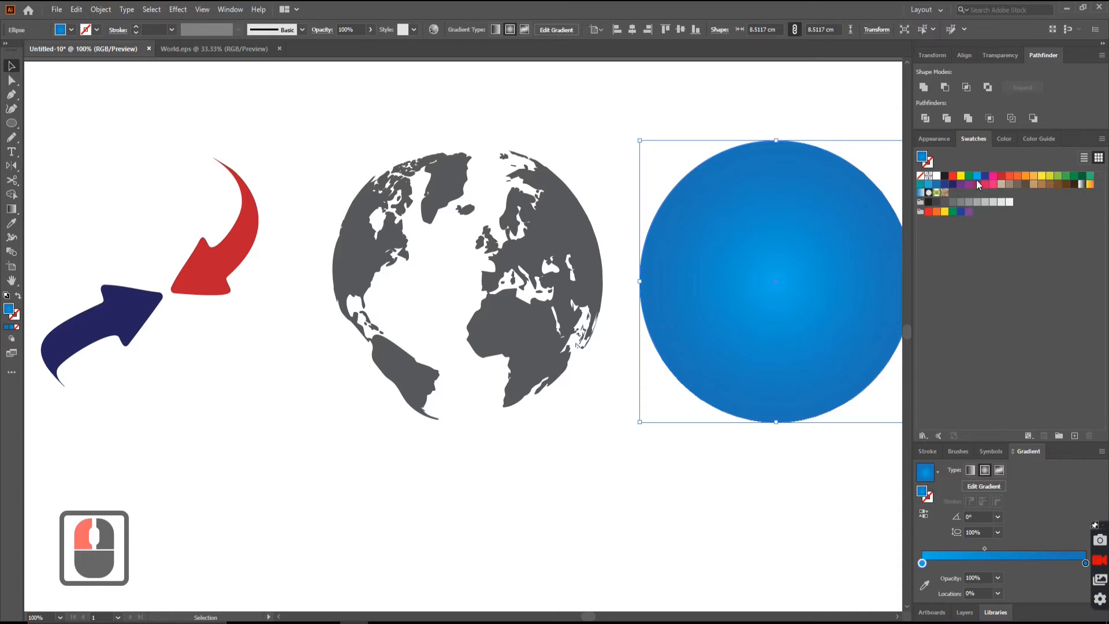
{"action": "double_click", "coordinate": [924, 564]}
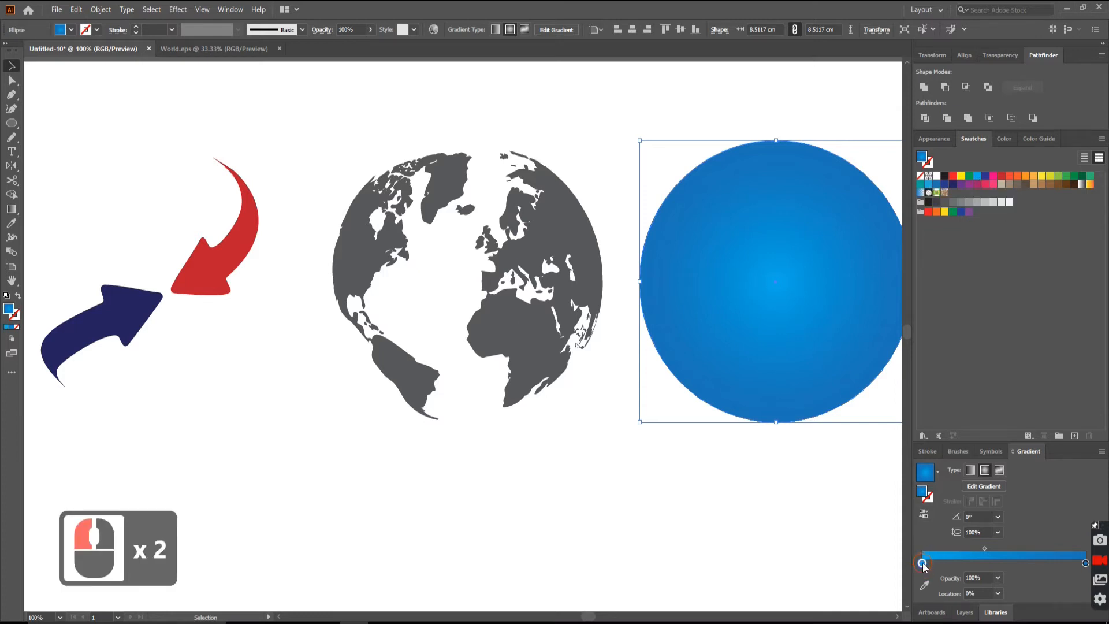
{"action": "left_click", "coordinate": [1003, 140]}
{"action": "left_click_drag", "start_coordinate": [998, 182], "coordinate": [1006, 183]}
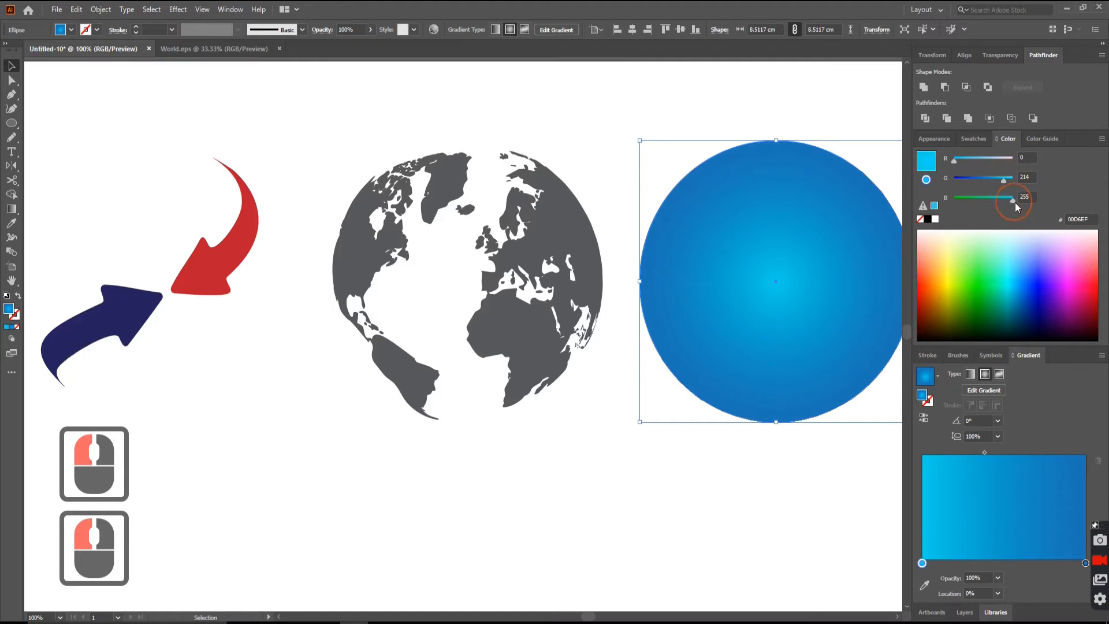
{"action": "left_click", "coordinate": [1015, 202]}
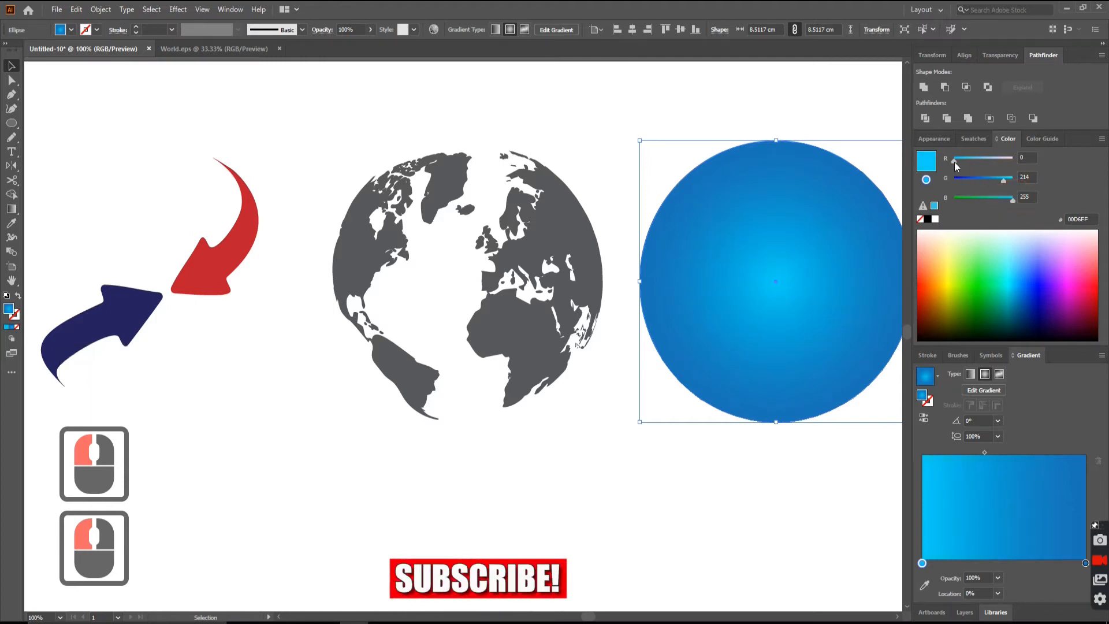
Set the outer stop of the circle's gradient to RGB 28, 97, 221
{"action": "left_click", "coordinate": [1086, 564]}
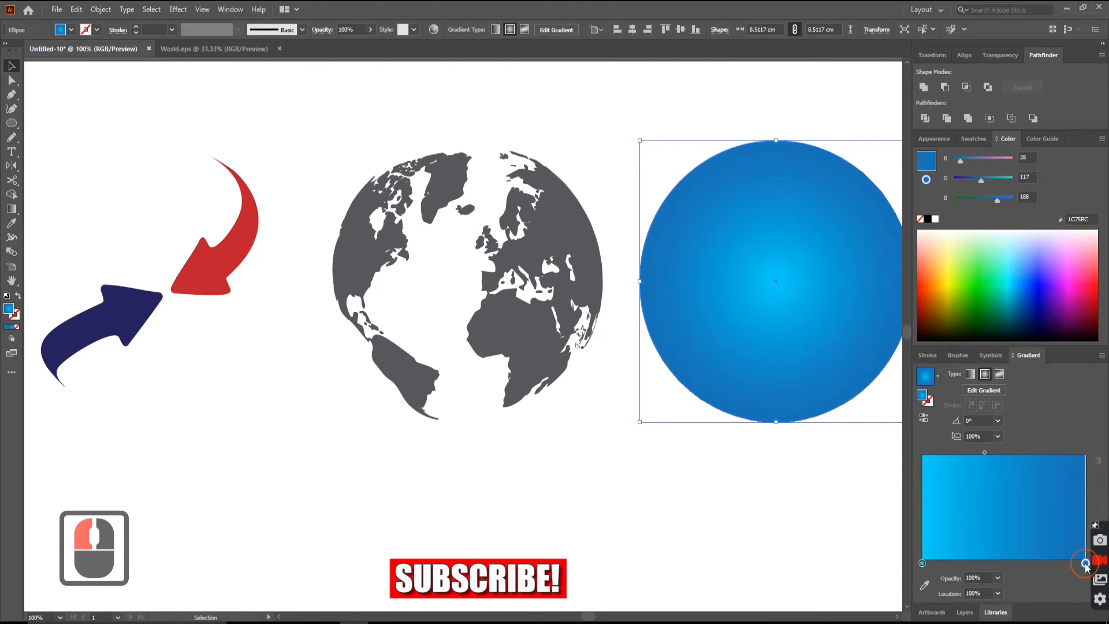
{"action": "left_click", "coordinate": [977, 181]}
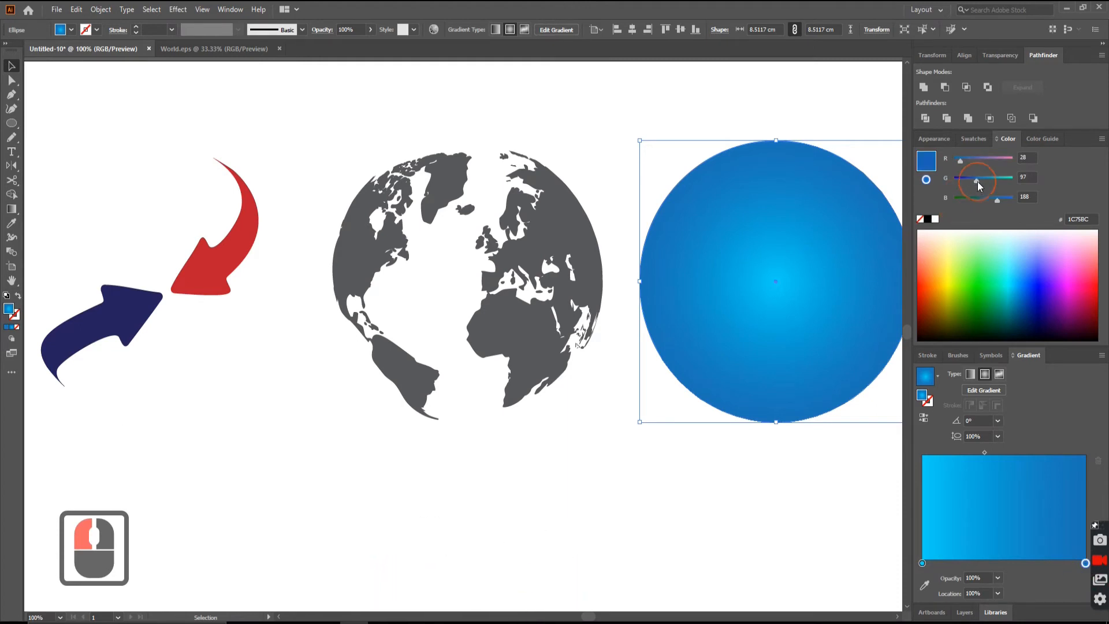
{"action": "left_click", "coordinate": [1000, 199]}
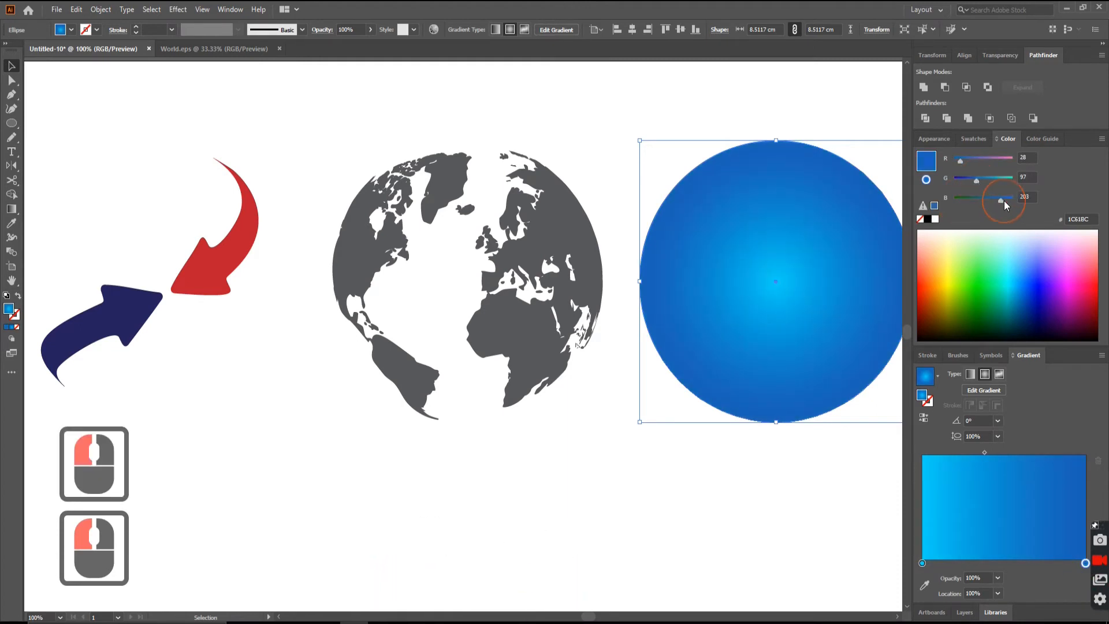
{"action": "left_click", "coordinate": [1007, 200]}
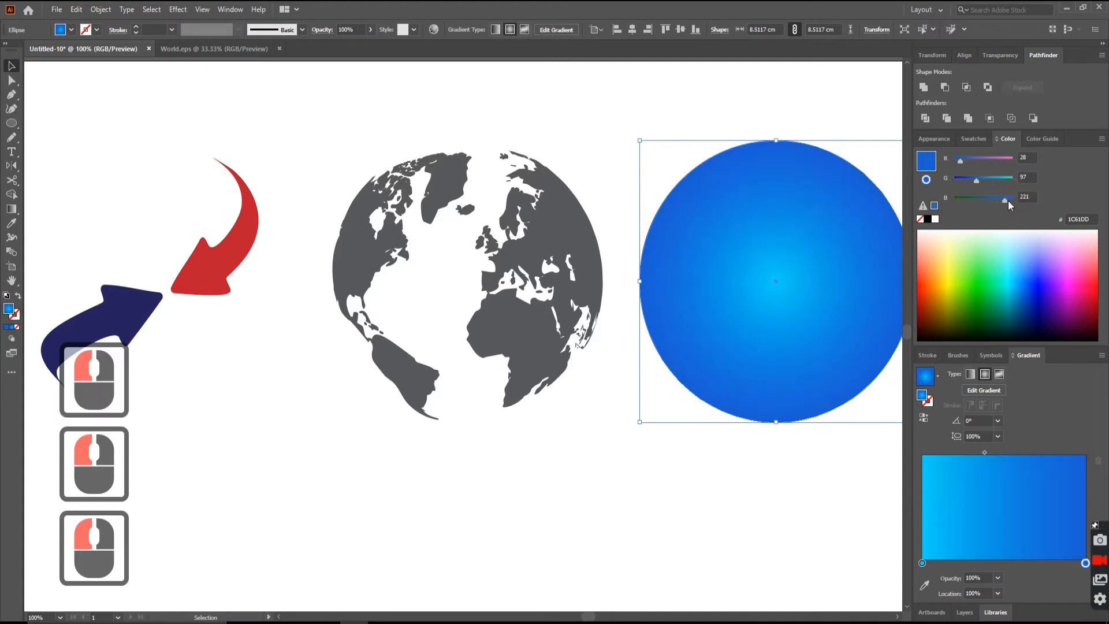
Reposition the circle's radial gradient with the Gradient tool, placing its light center toward the upper right and its end at the lower-left edge
{"action": "left_click", "coordinate": [11, 209]}
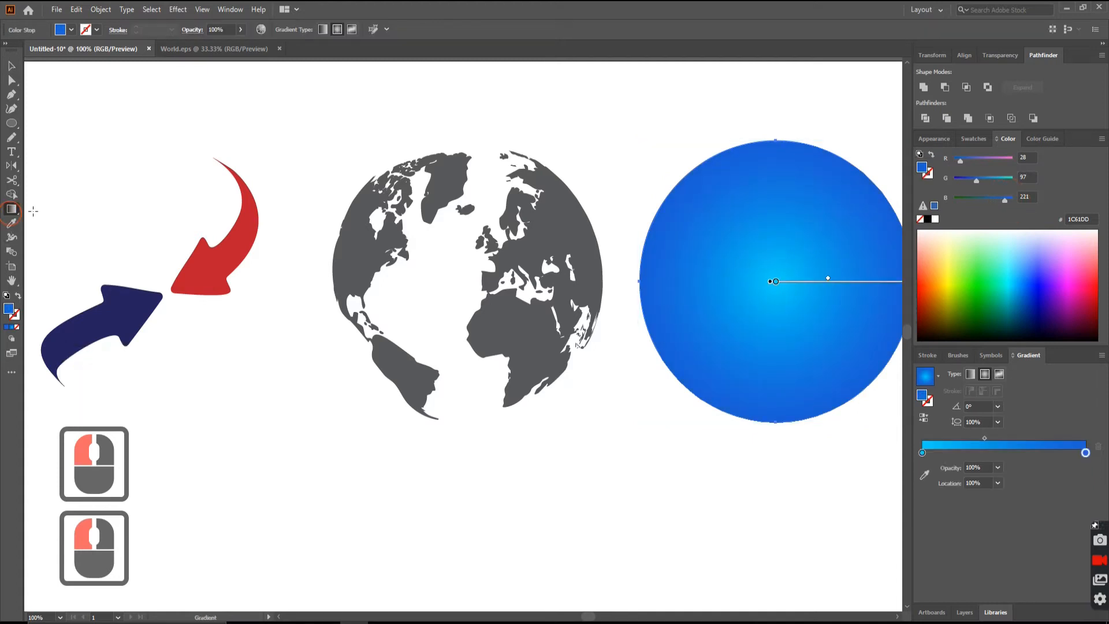
{"action": "mouse_move", "coordinate": [770, 282]}
{"action": "left_mouse_down"}
{"action": "mouse_move", "coordinate": [786, 232]}
{"action": "mouse_move", "coordinate": [807, 222]}
{"action": "left_mouse_up"}
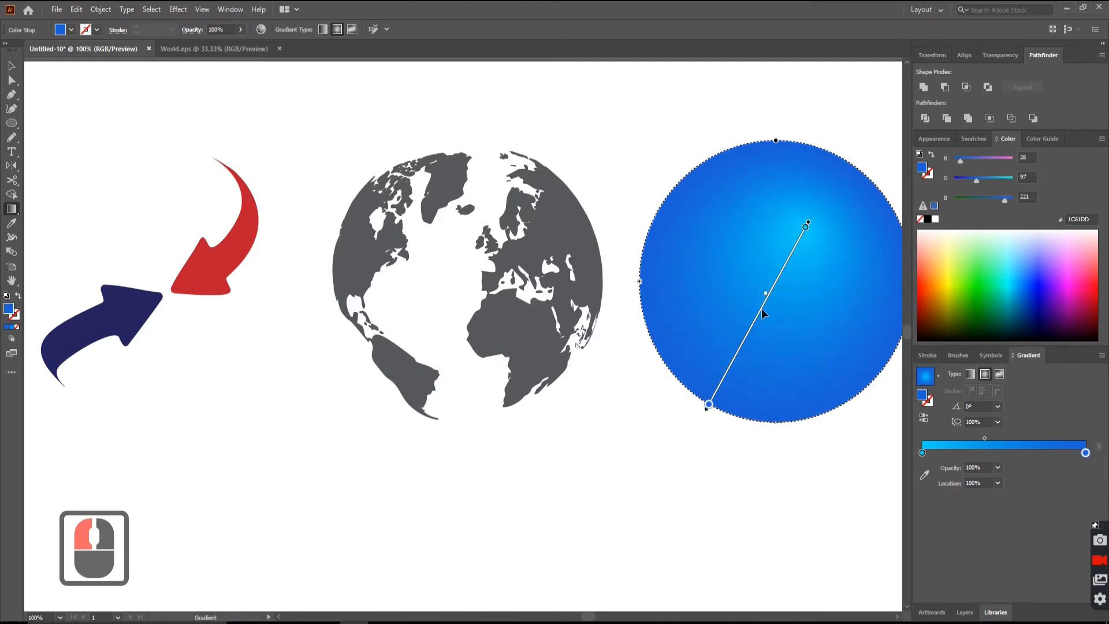
Shift the gradient midpoint toward the light center, move the outer stop to about 77%, and add a CMYK Blue stop at the outer end
{"action": "left_click_drag", "start_coordinate": [782, 265], "coordinate": [782, 265]}
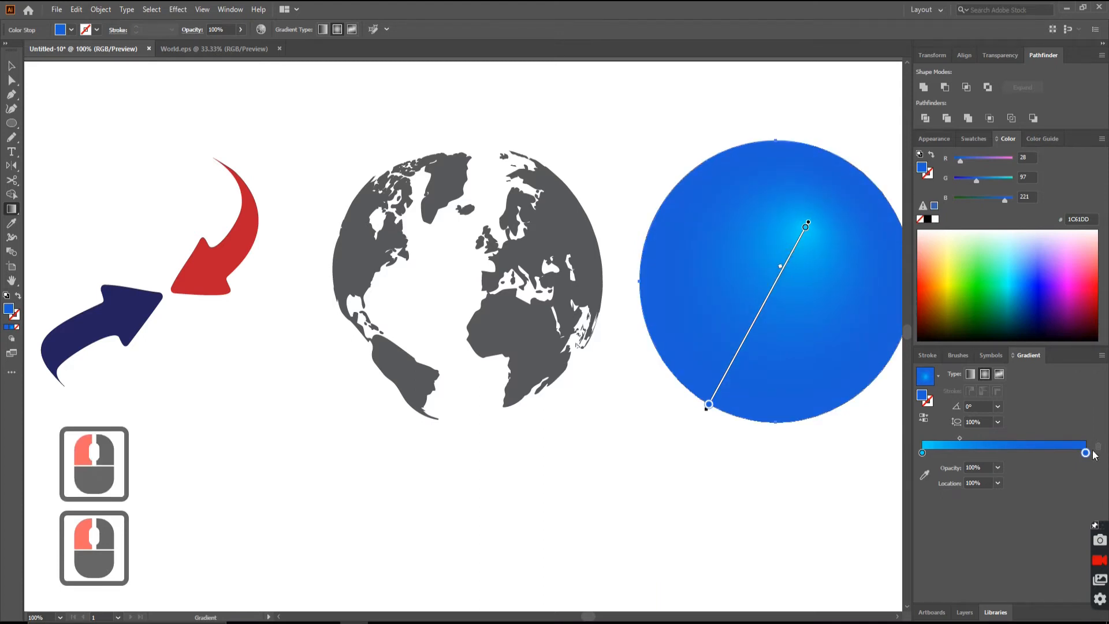
{"action": "left_click_drag", "start_coordinate": [1088, 457], "coordinate": [1050, 459]}
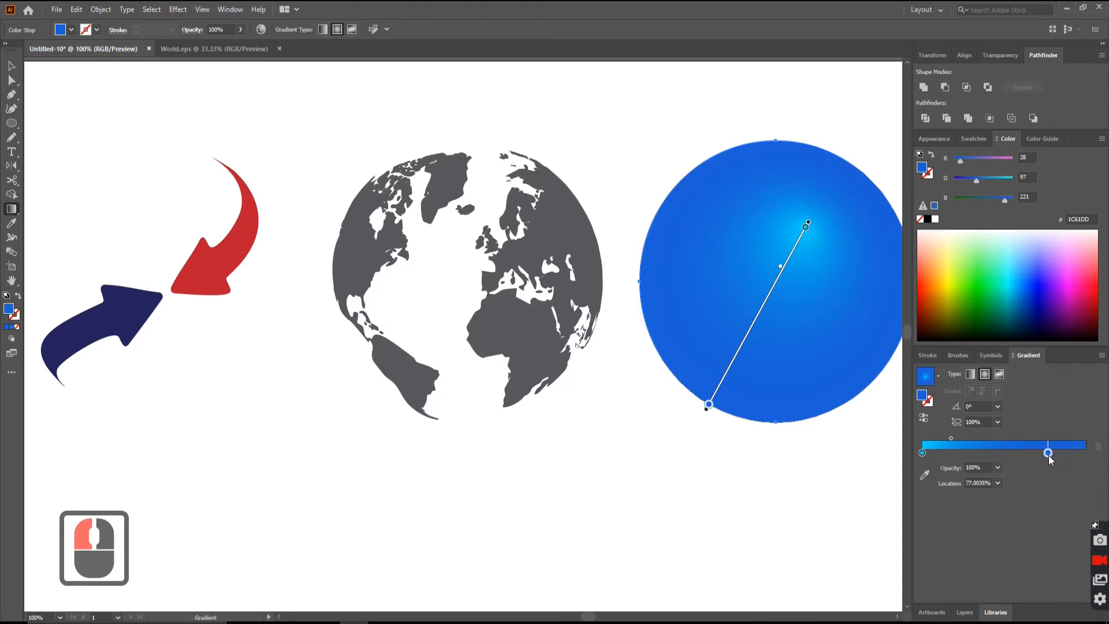
{"action": "left_click", "coordinate": [972, 140]}
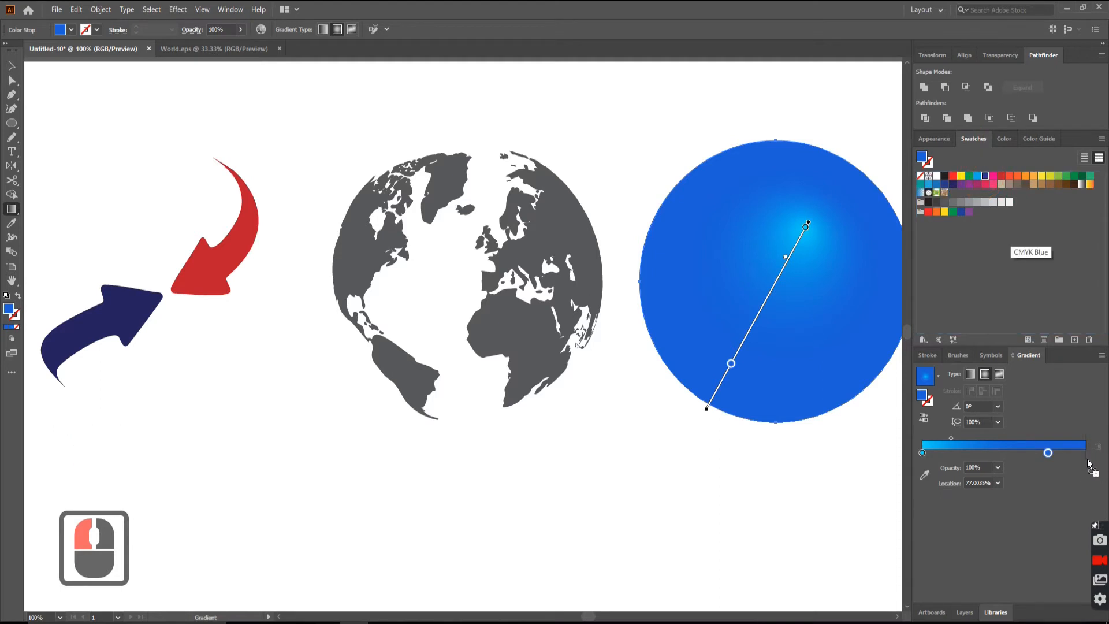
{"action": "left_click_drag", "start_coordinate": [1087, 459], "coordinate": [1086, 456]}
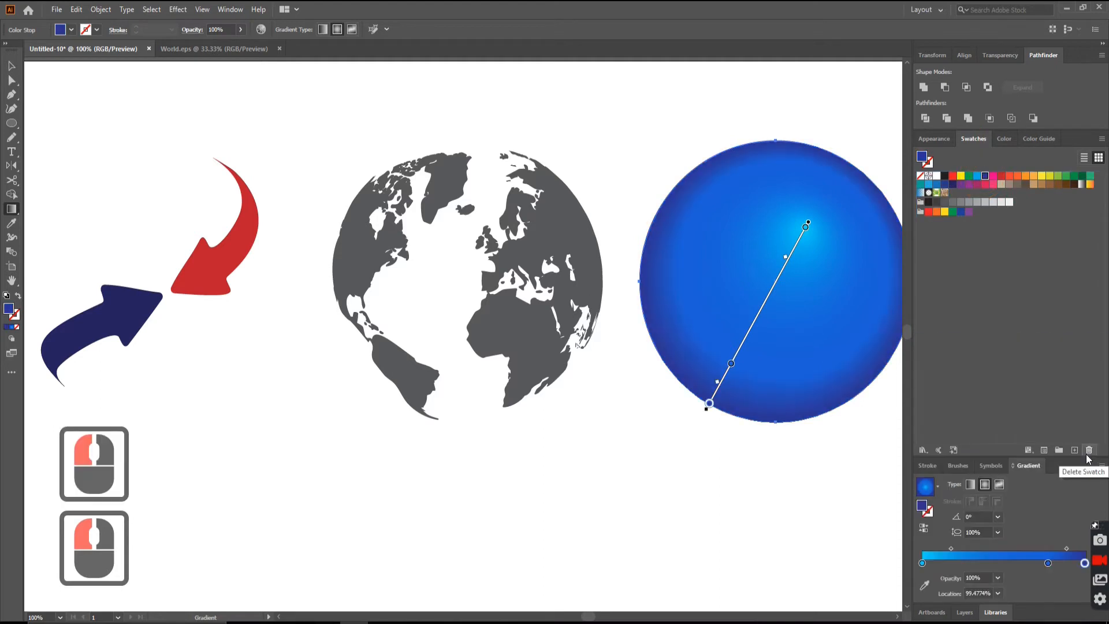
Move the gradient's medium-blue stop to about 70% and its light-blue center stop to about 2%, and deselect the circle
{"action": "left_click_drag", "start_coordinate": [1069, 549], "coordinate": [1037, 564]}
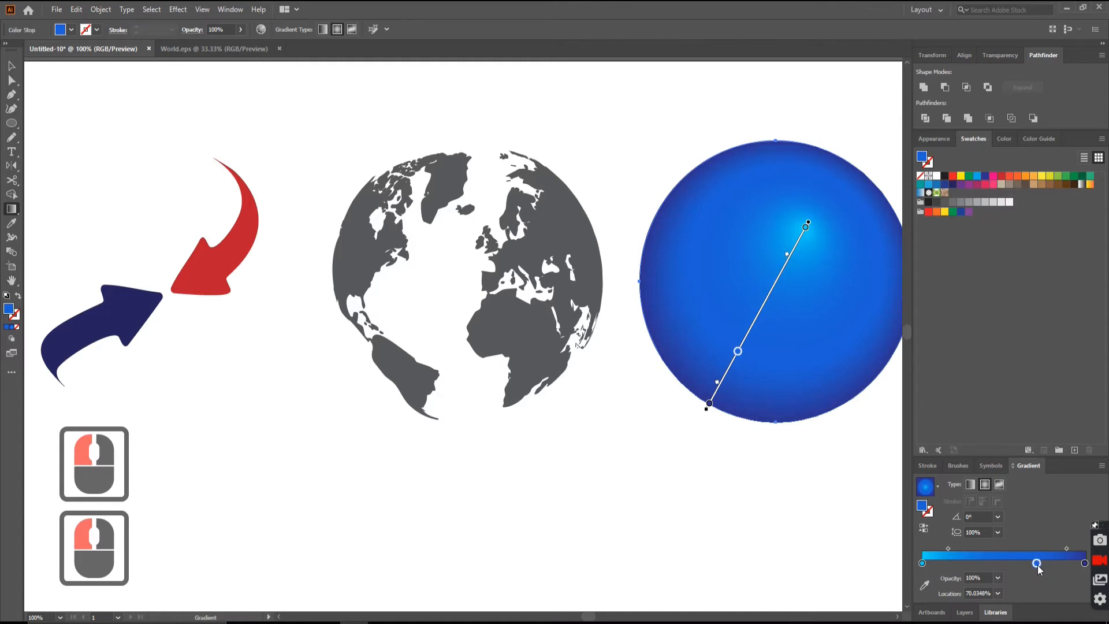
{"action": "left_click_drag", "start_coordinate": [923, 565], "coordinate": [926, 565]}
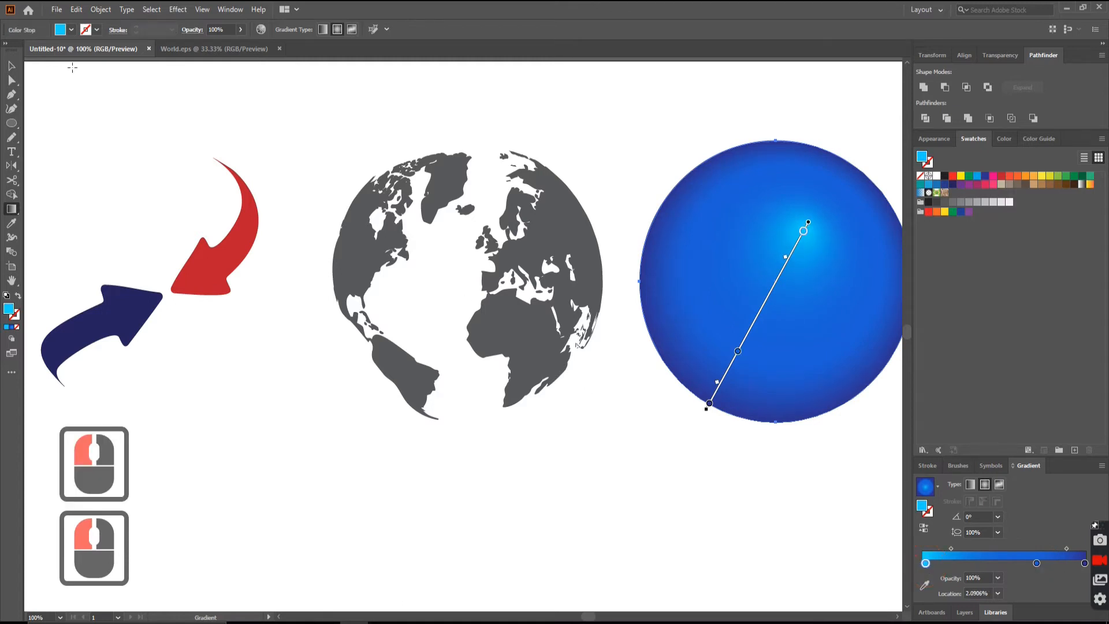
{"action": "left_click", "coordinate": [11, 65]}
{"action": "left_click", "coordinate": [325, 91]}
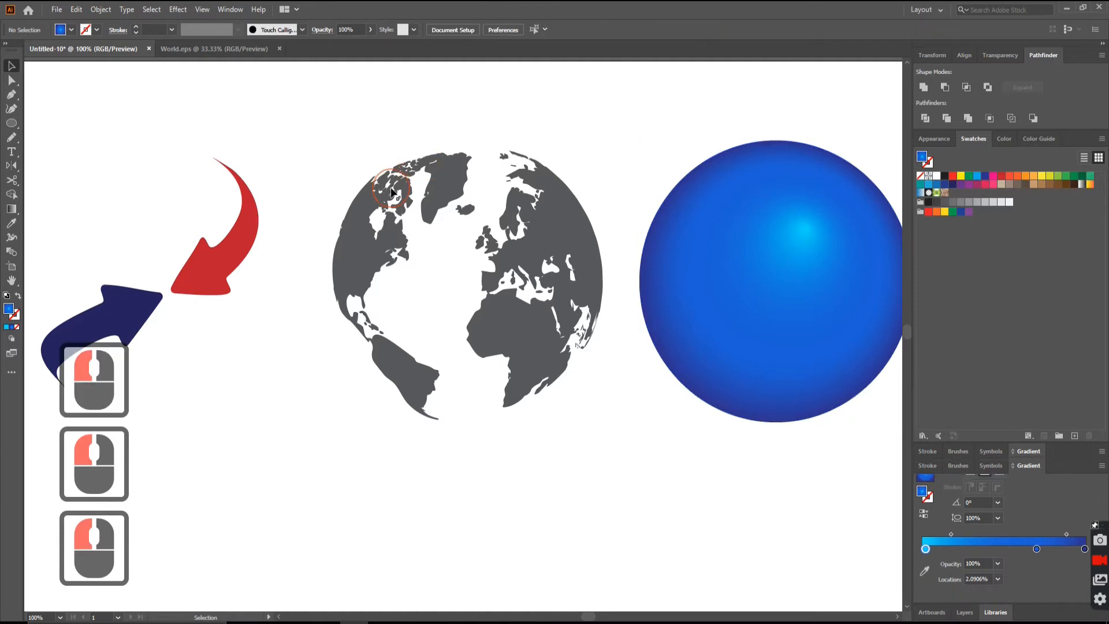
Bring the world map group to the front and place it over the blue gradient circle
{"action": "left_click", "coordinate": [349, 206]}
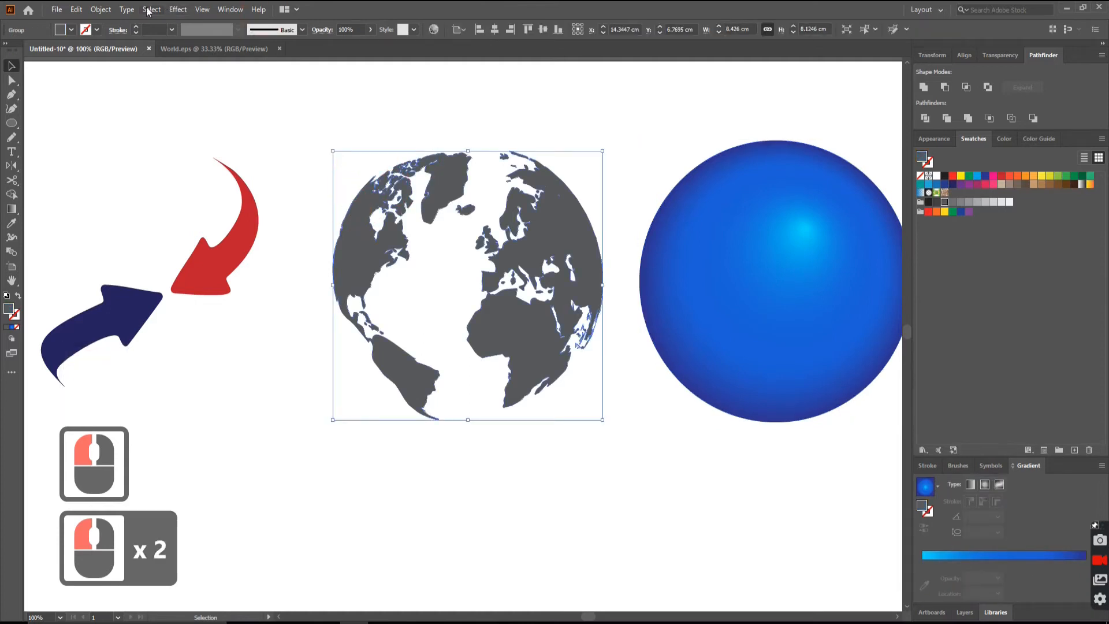
{"action": "left_click", "coordinate": [101, 9]}
{"action": "mouse_move", "coordinate": [151, 37]}
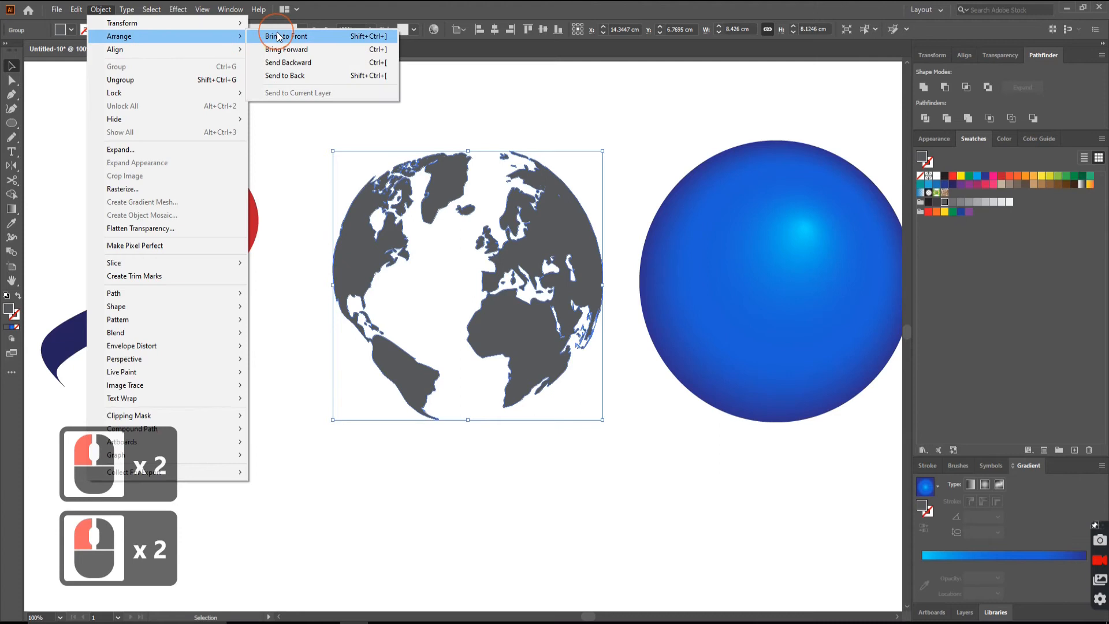
{"action": "left_click", "coordinate": [295, 37]}
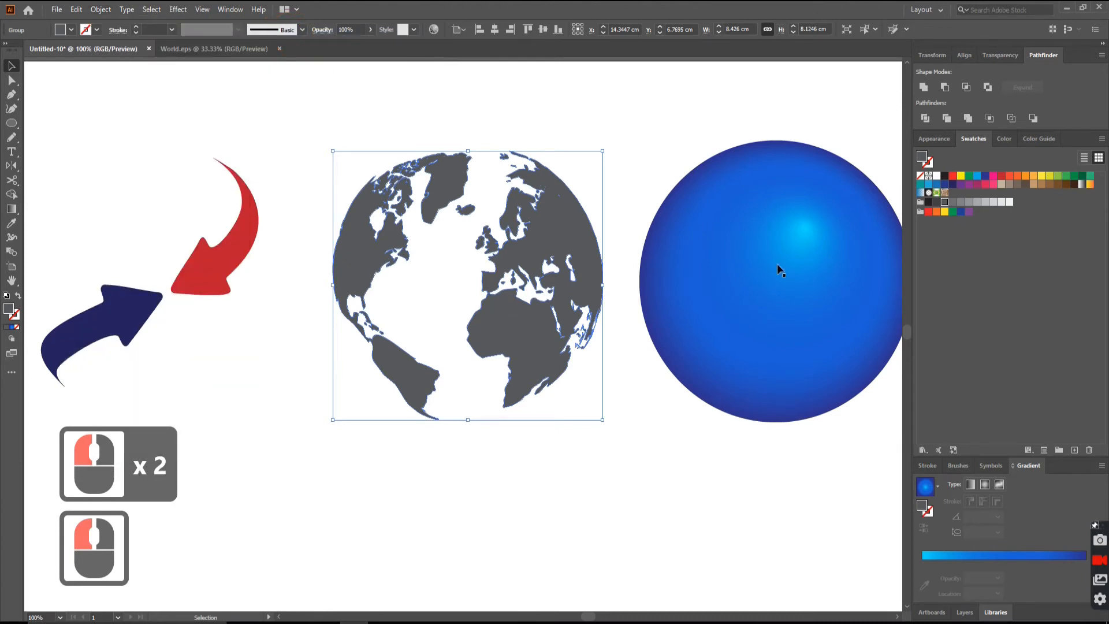
{"action": "left_click_drag", "start_coordinate": [391, 263], "coordinate": [676, 258]}
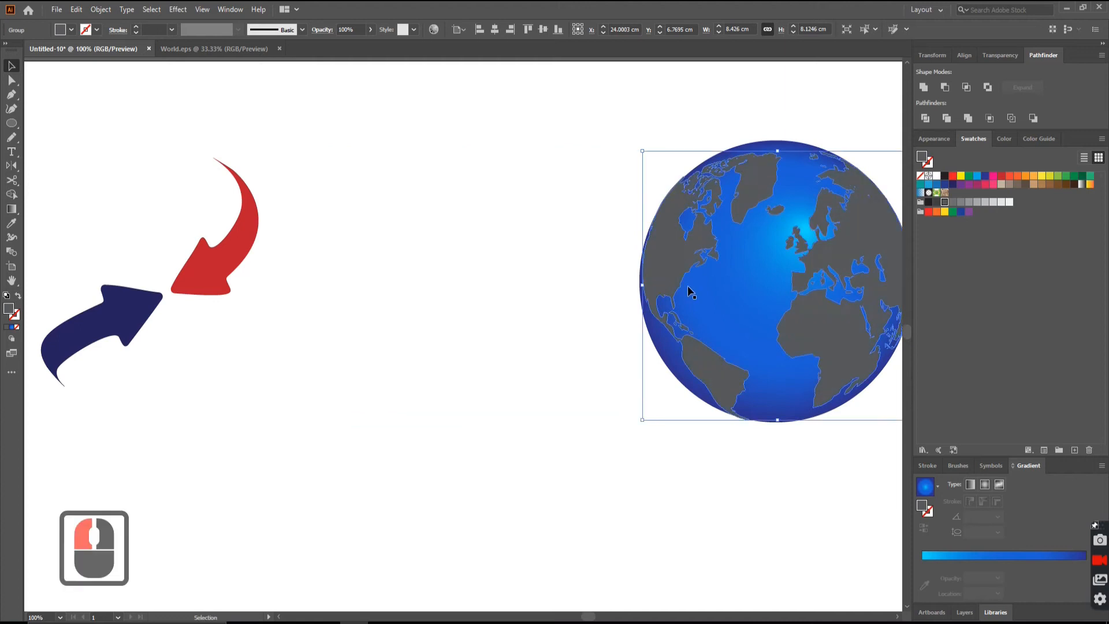
Move the circle and map together away from the artboard's edge into the open space beside the arrows
{"action": "left_click", "coordinate": [85, 104]}
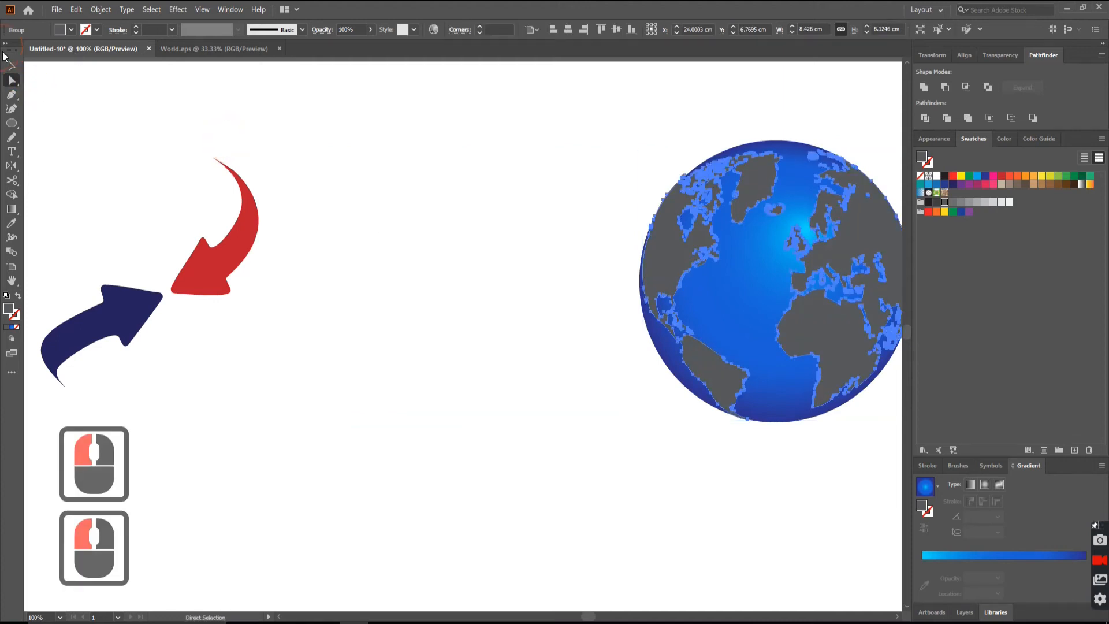
{"action": "left_click", "coordinate": [9, 66]}
{"action": "key", "text": "space"}
{"action": "left_click_drag", "start_coordinate": [701, 250], "coordinate": [495, 258]}
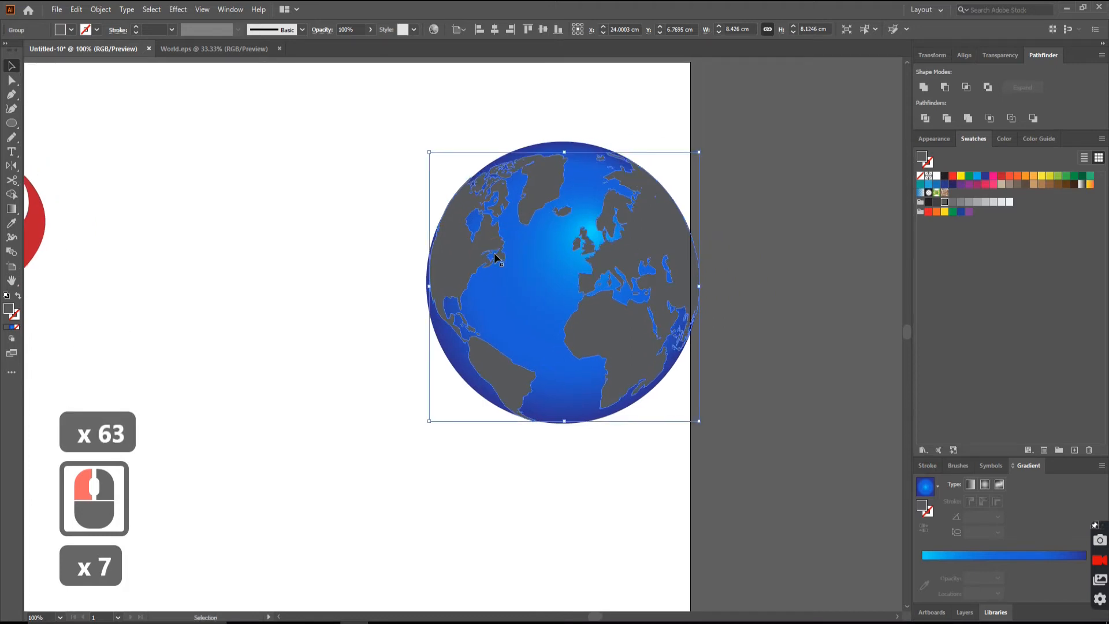
{"action": "left_click_drag", "start_coordinate": [437, 116], "coordinate": [685, 423]}
{"action": "left_click_drag", "start_coordinate": [640, 319], "coordinate": [446, 301]}
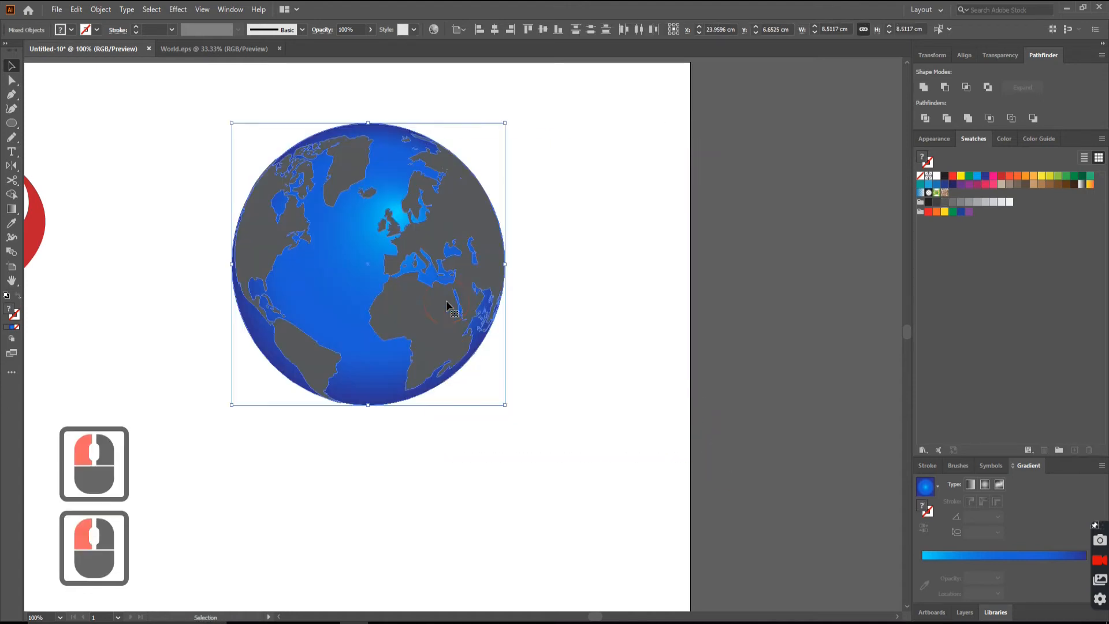
Reposition and resize the world map to about 8.40 by 7.99 cm so it fits inside the blue circle
{"action": "key", "text": "ctrl+space"}
{"action": "left_click_drag", "start_coordinate": [203, 119], "coordinate": [571, 441]}
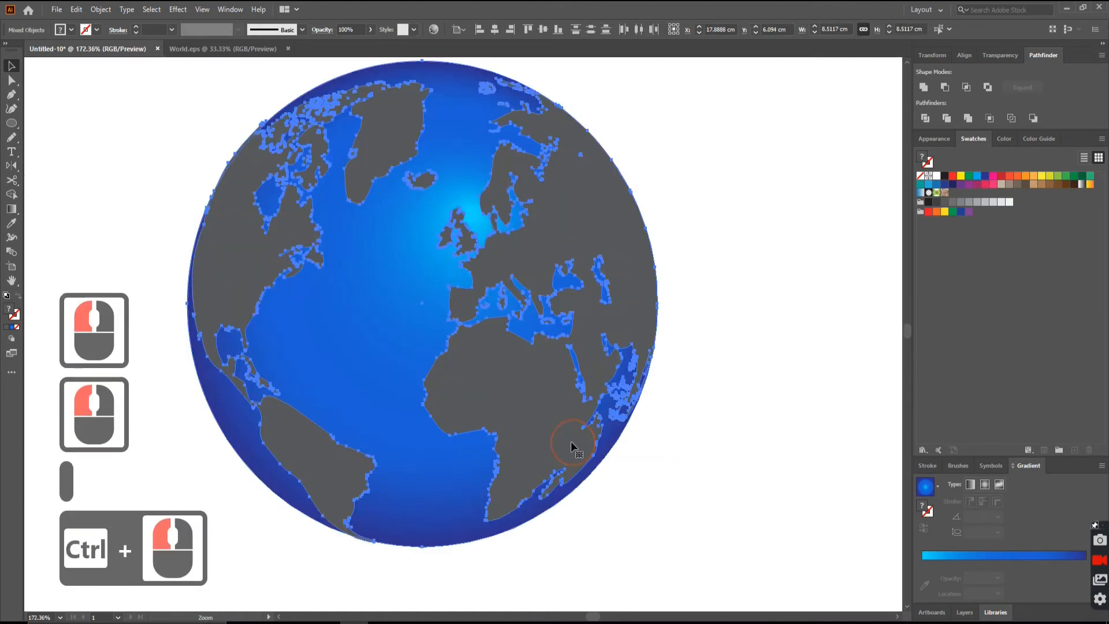
{"action": "left_click", "coordinate": [725, 350]}
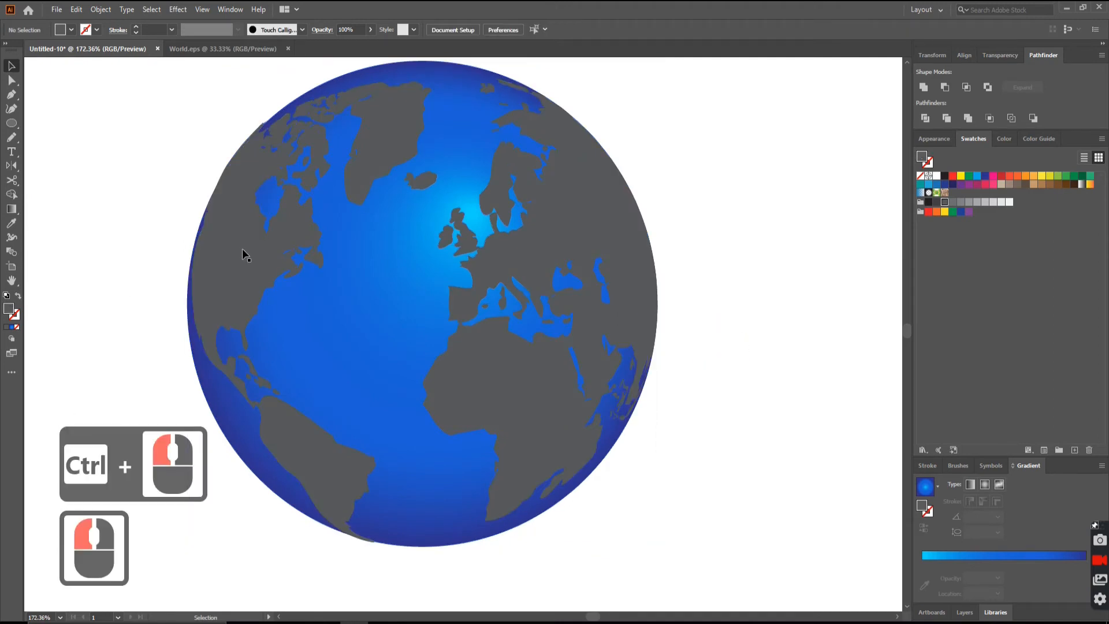
{"action": "left_click_drag", "start_coordinate": [242, 250], "coordinate": [241, 253]}
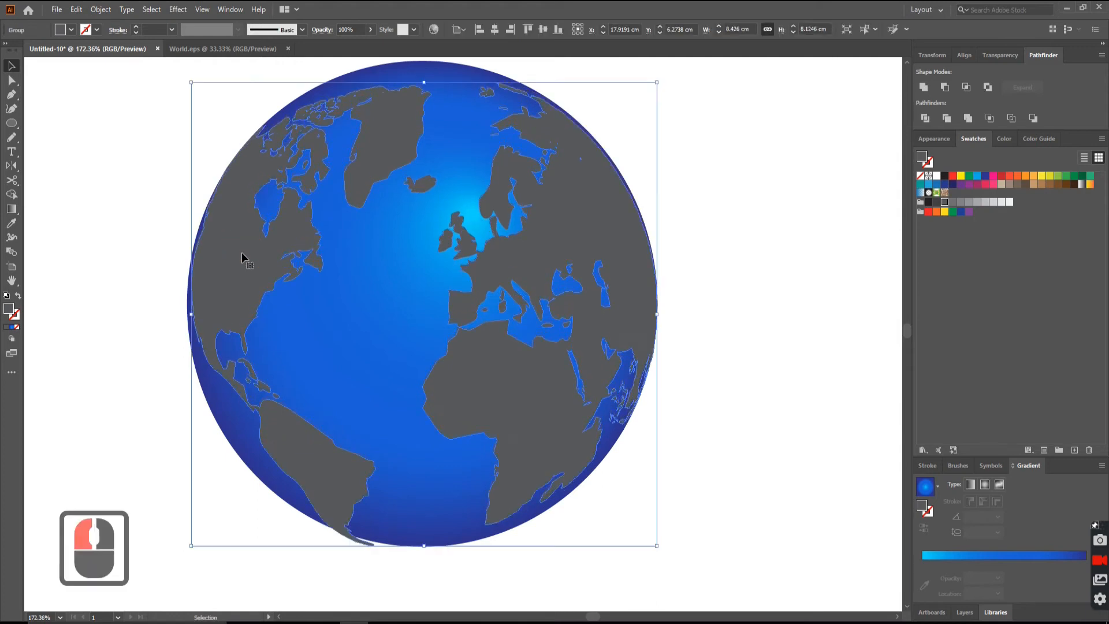
{"action": "left_click_drag", "start_coordinate": [657, 546], "coordinate": [650, 541]}
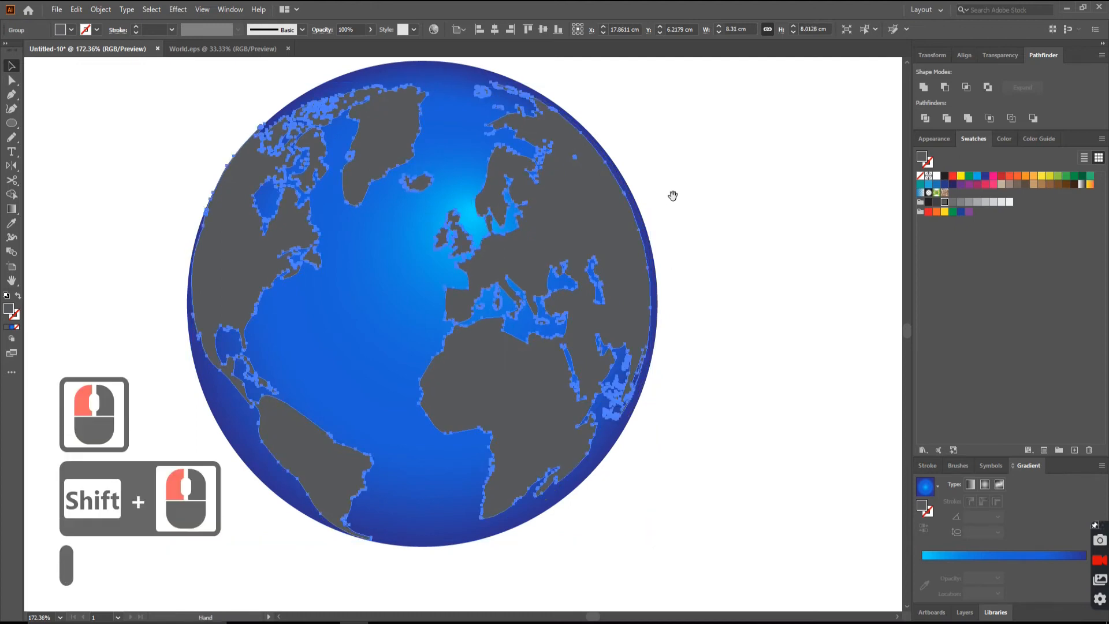
{"action": "scroll", "coordinate": [639, 268], "scroll_direction": "up", "scroll_amount": 15}
{"action": "scroll", "coordinate": [636, 287], "scroll_direction": "right", "scroll_amount": 5}
{"action": "left_click_drag", "start_coordinate": [614, 169], "coordinate": [619, 168]}
{"action": "left_click", "coordinate": [620, 164], "text": "shift"}
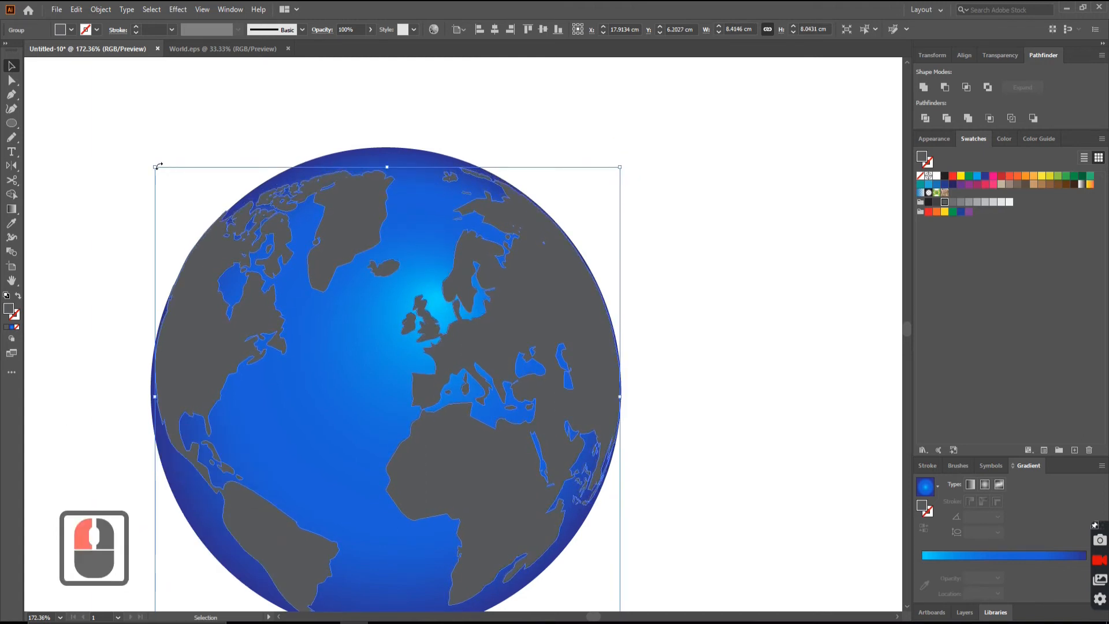
{"action": "left_click_drag", "start_coordinate": [155, 166], "coordinate": [156, 170]}
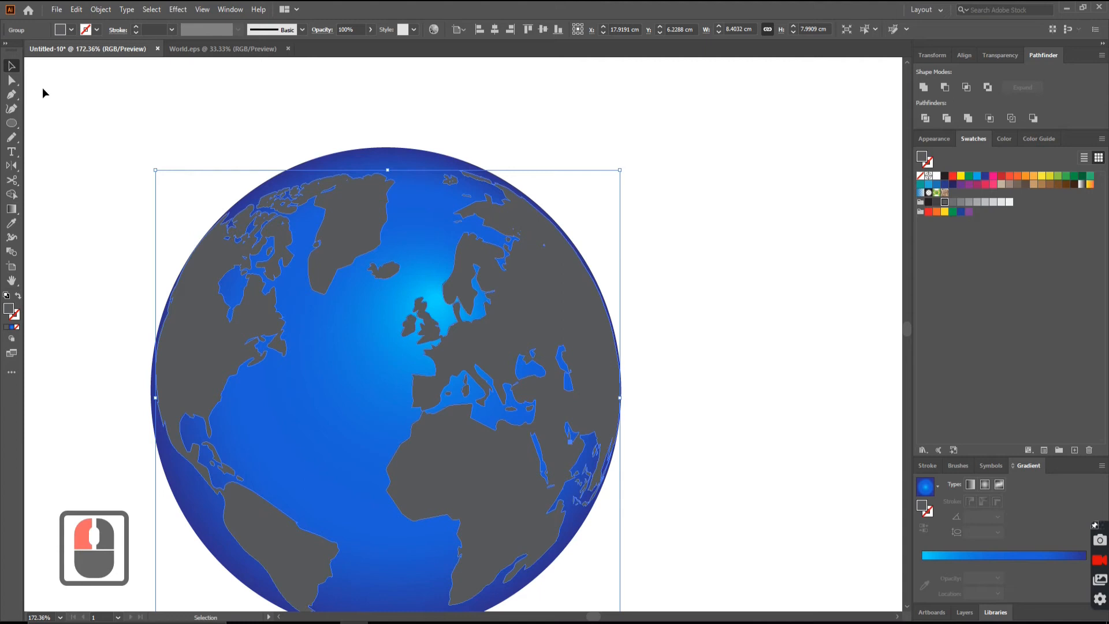
{"action": "left_click", "coordinate": [12, 66]}
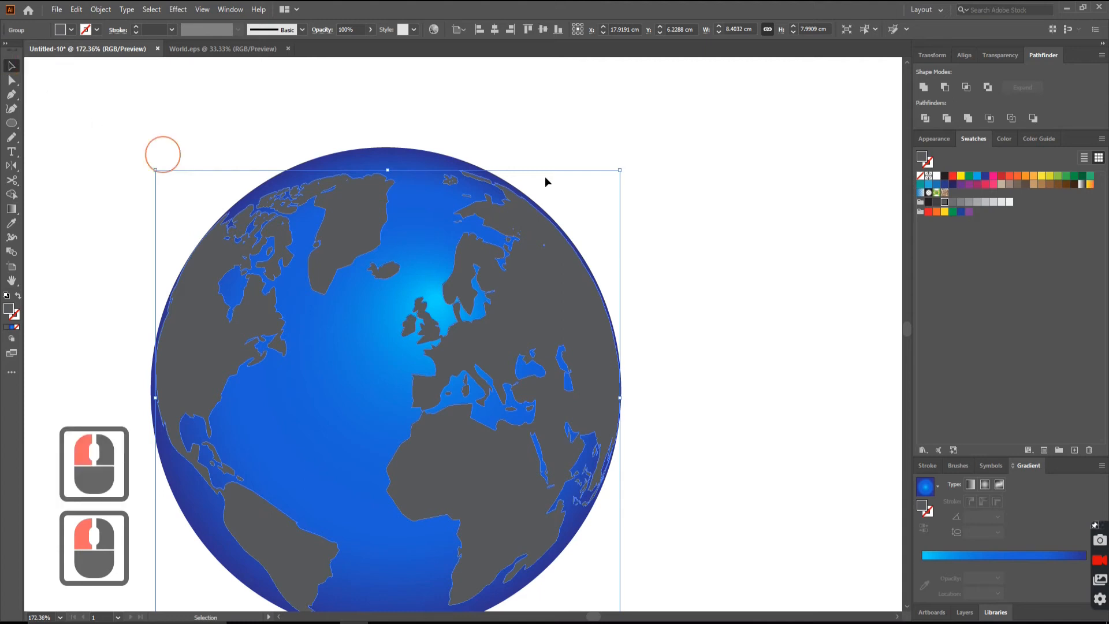
{"action": "left_click", "coordinate": [627, 174]}
Try filling the land with the circle's blue gradient using the Eyedropper, and undo the fill
{"action": "left_click", "coordinate": [410, 293], "text": "ctrl+alt"}
{"action": "left_click", "coordinate": [394, 359], "text": "ctrl+alt"}
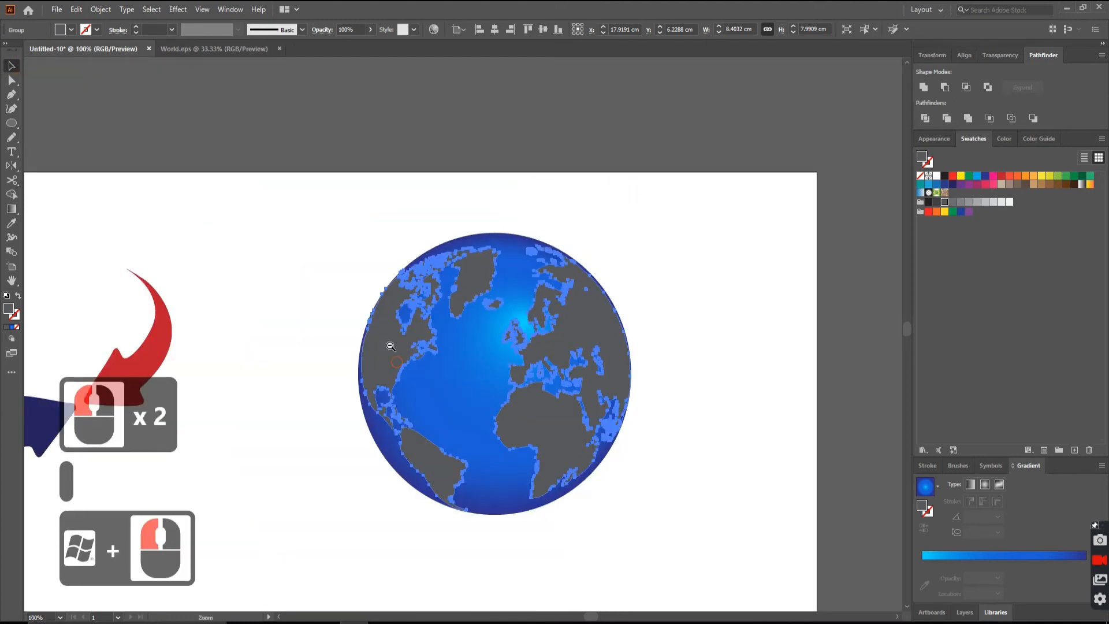
{"action": "left_click_drag", "start_coordinate": [490, 413], "coordinate": [465, 303]}
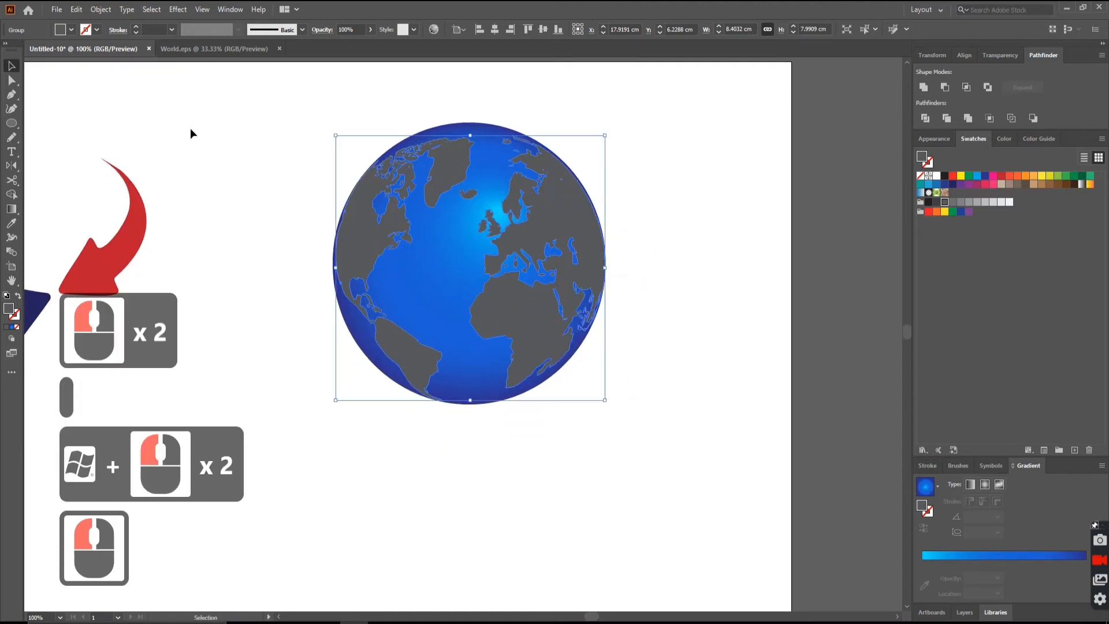
{"action": "left_click", "coordinate": [509, 209]}
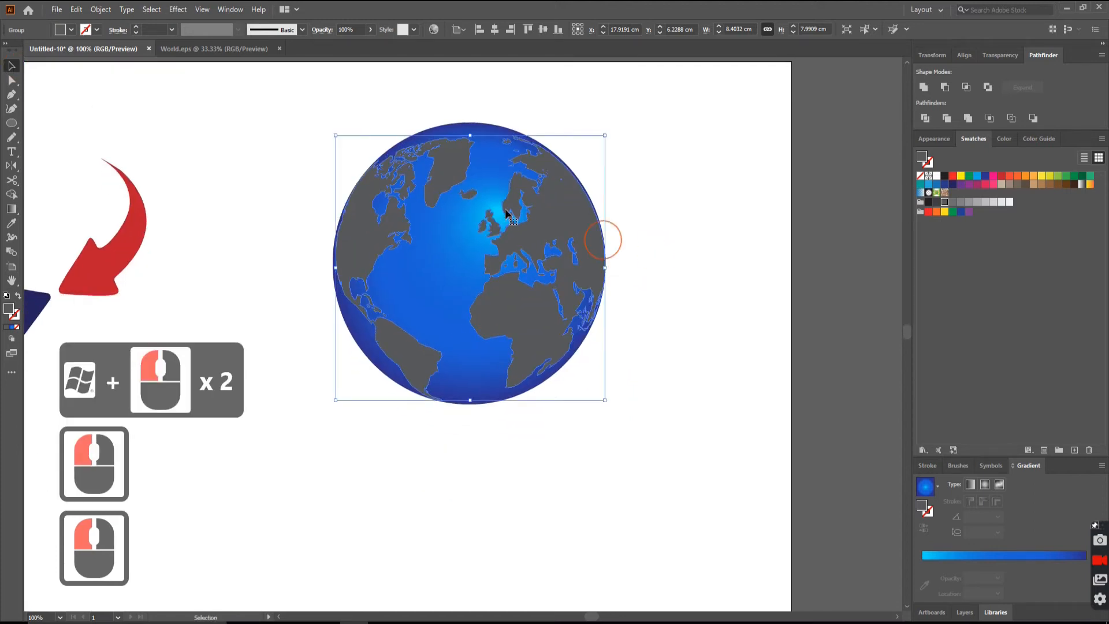
{"action": "left_click", "coordinate": [546, 211]}
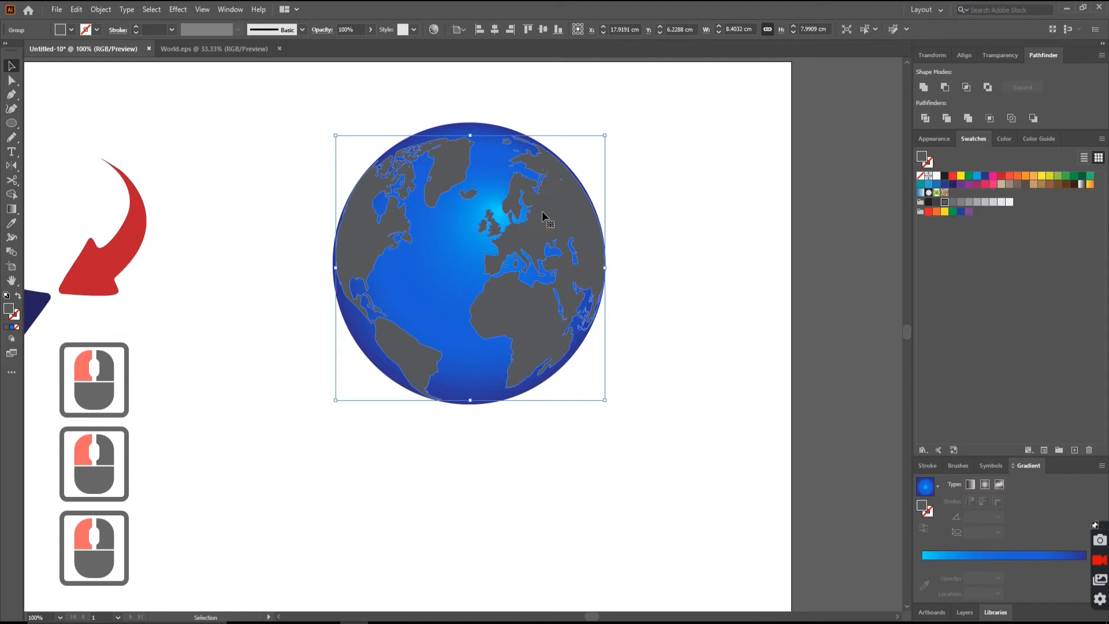
{"action": "key", "text": "i"}
{"action": "left_click", "coordinate": [443, 239]}
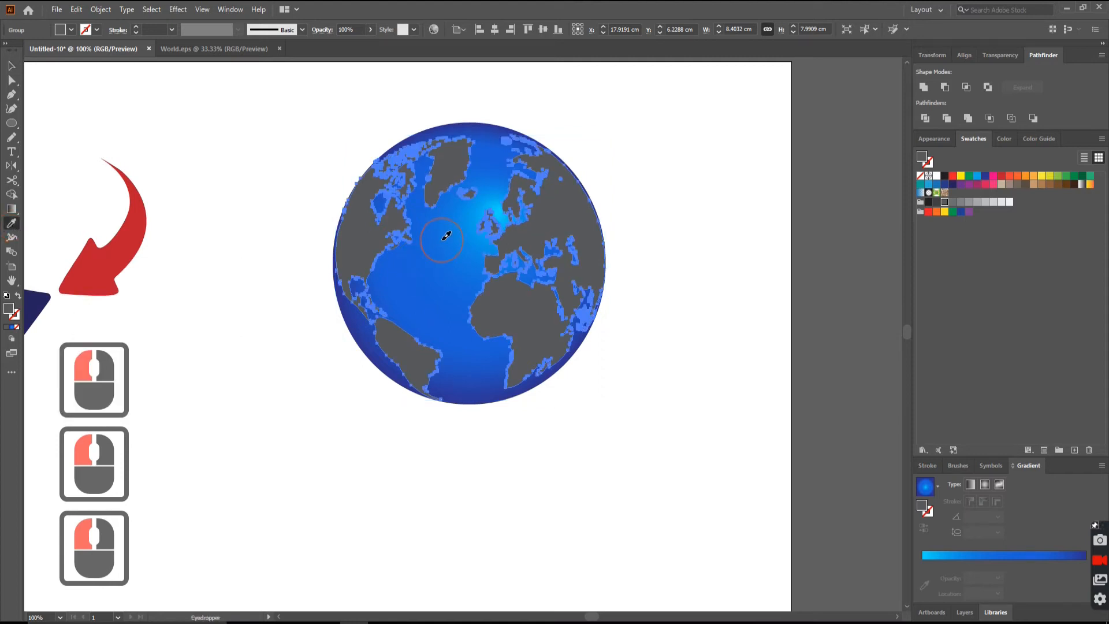
{"action": "left_click", "coordinate": [443, 238]}
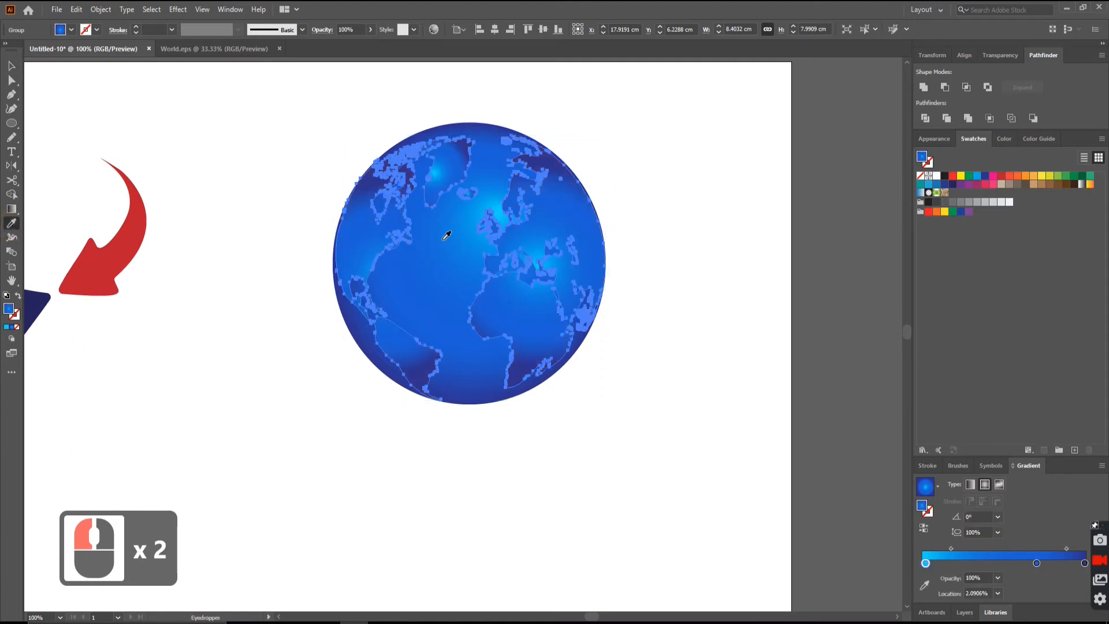
{"action": "key", "text": "ctrl+z"}
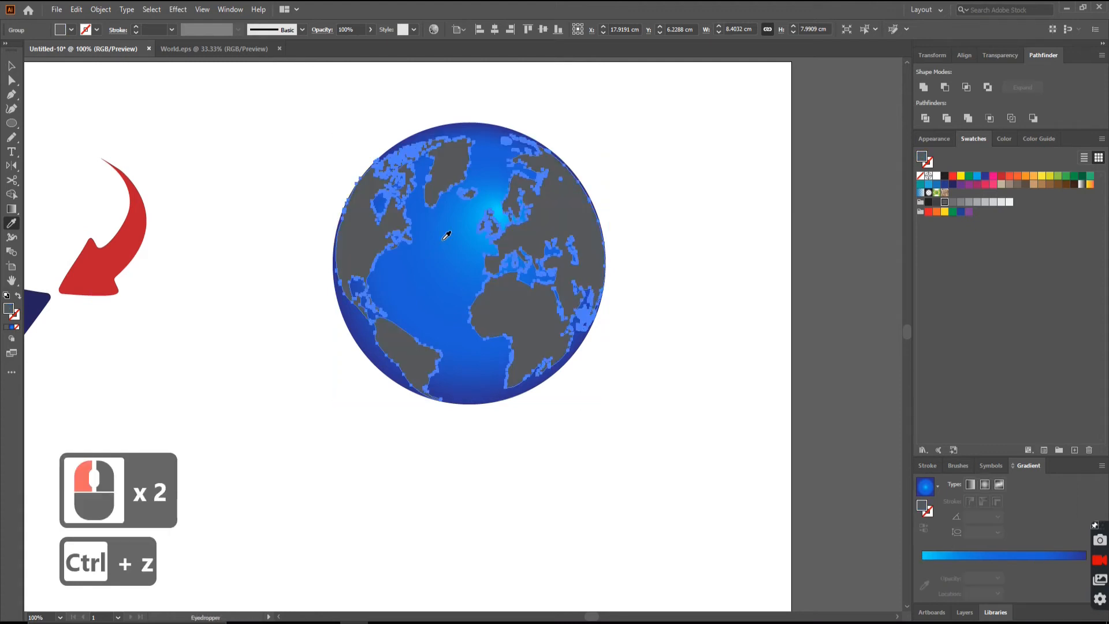
Set the world map's blending mode to Screen and deselect it
{"action": "left_click", "coordinate": [8, 66]}
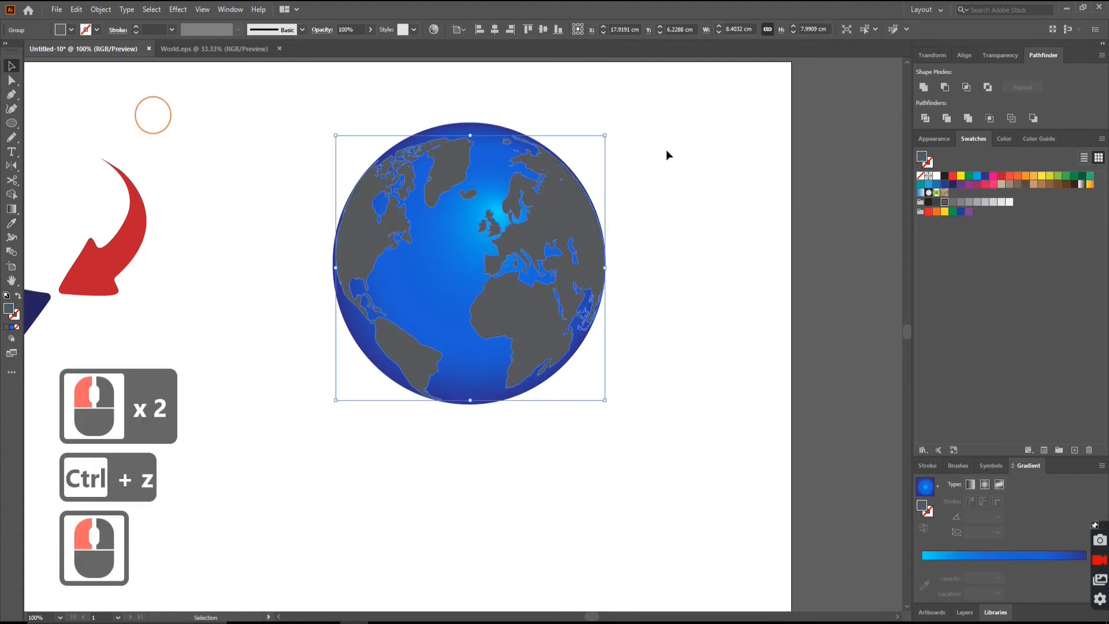
{"action": "left_click", "coordinate": [1002, 56]}
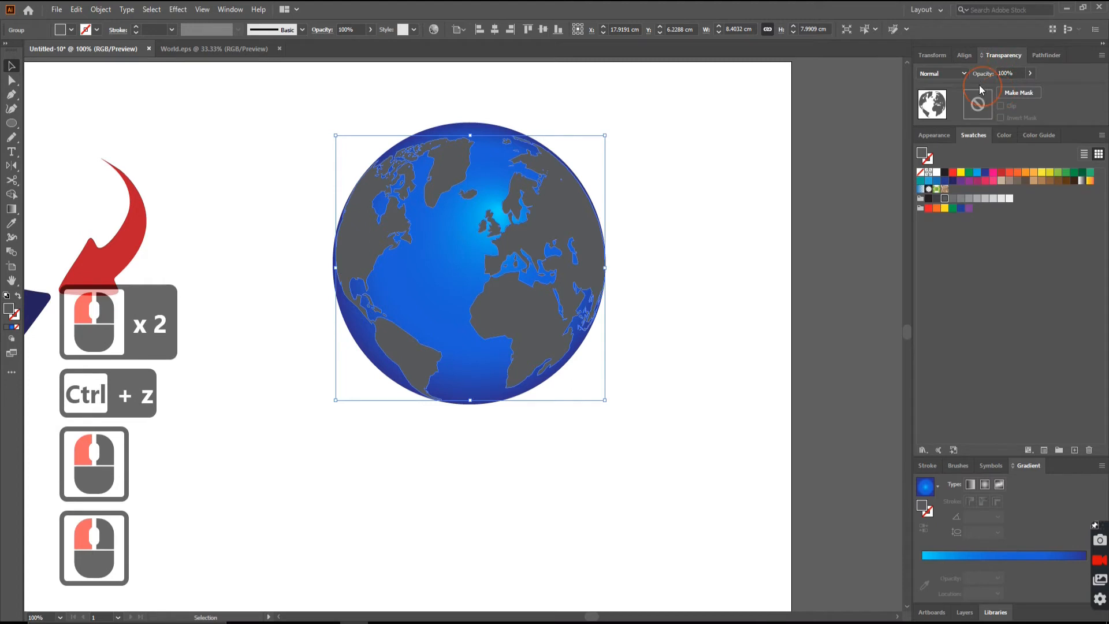
{"action": "left_click", "coordinate": [964, 74]}
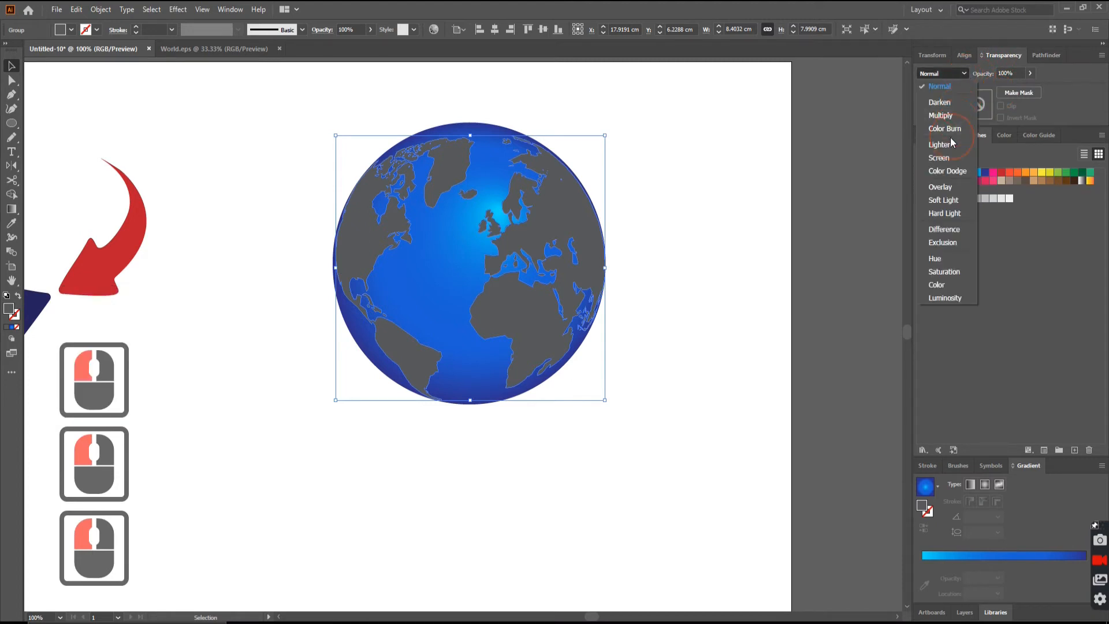
{"action": "left_click", "coordinate": [948, 154]}
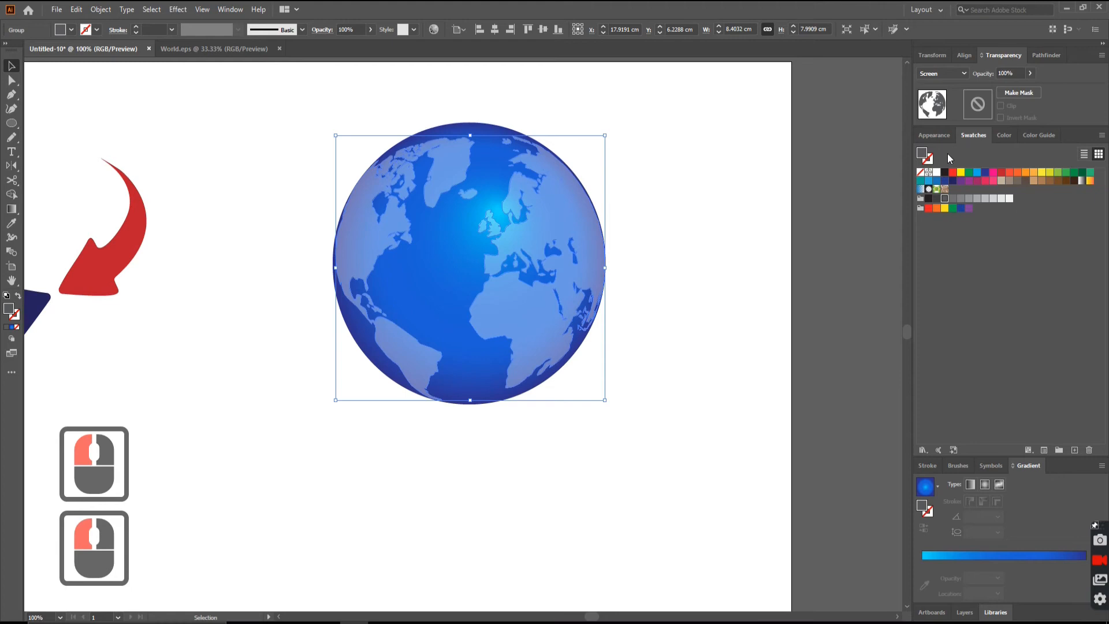
{"action": "left_click", "coordinate": [247, 160]}
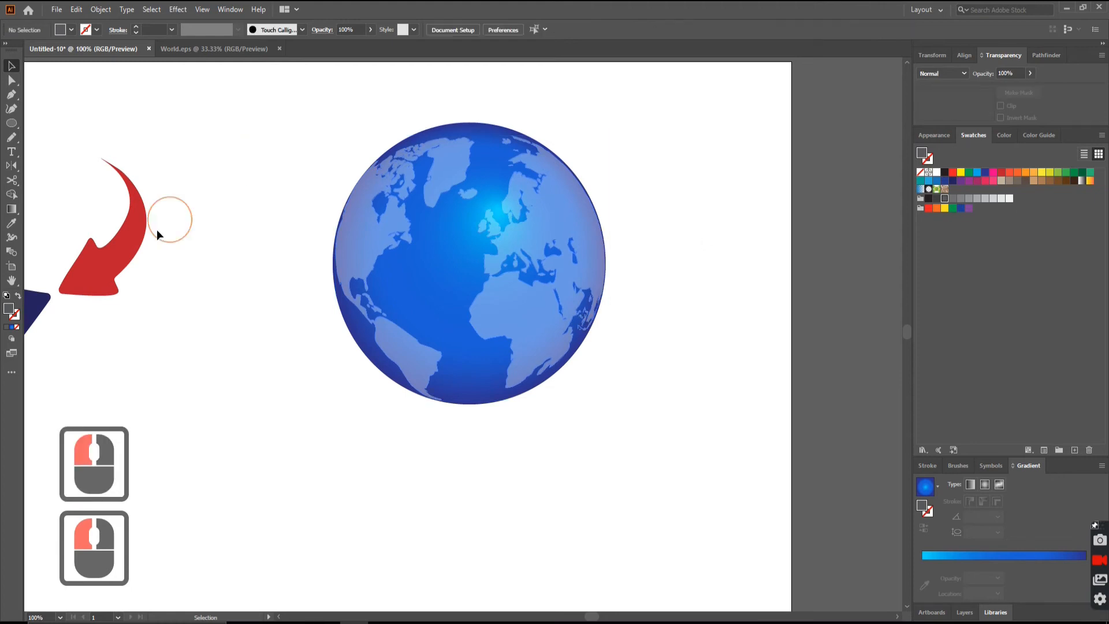
Move the red and navy arrow group onto the globe and bring it to the front
{"action": "left_click_drag", "start_coordinate": [98, 281], "coordinate": [519, 262]}
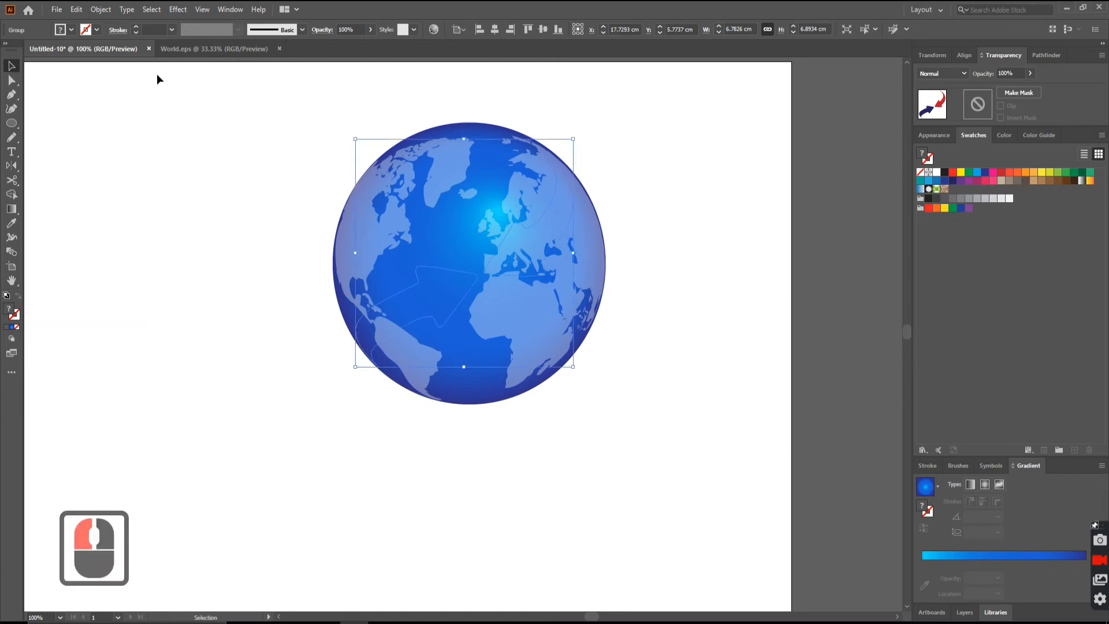
{"action": "left_click", "coordinate": [100, 9]}
{"action": "left_click", "coordinate": [121, 34]}
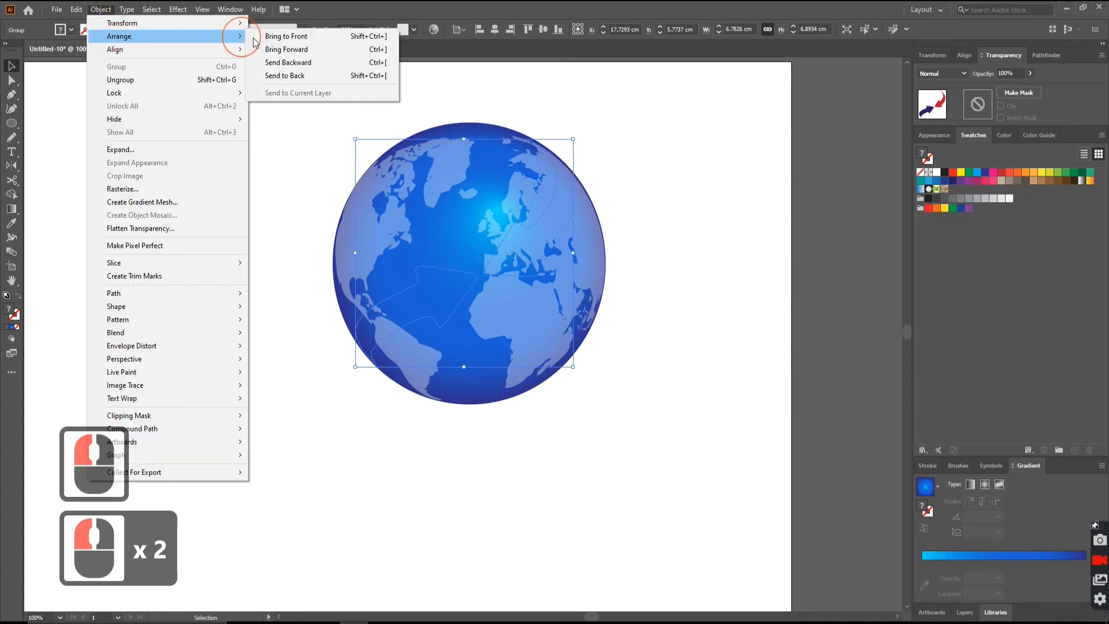
{"action": "left_click", "coordinate": [292, 34]}
Shift the arrow group slightly upward, to about Y 5.69 cm, so the red arrow's tail meets the globe's edge
{"action": "key", "text": "ctrl+space"}
{"action": "left_click_drag", "start_coordinate": [513, 118], "coordinate": [681, 231]}
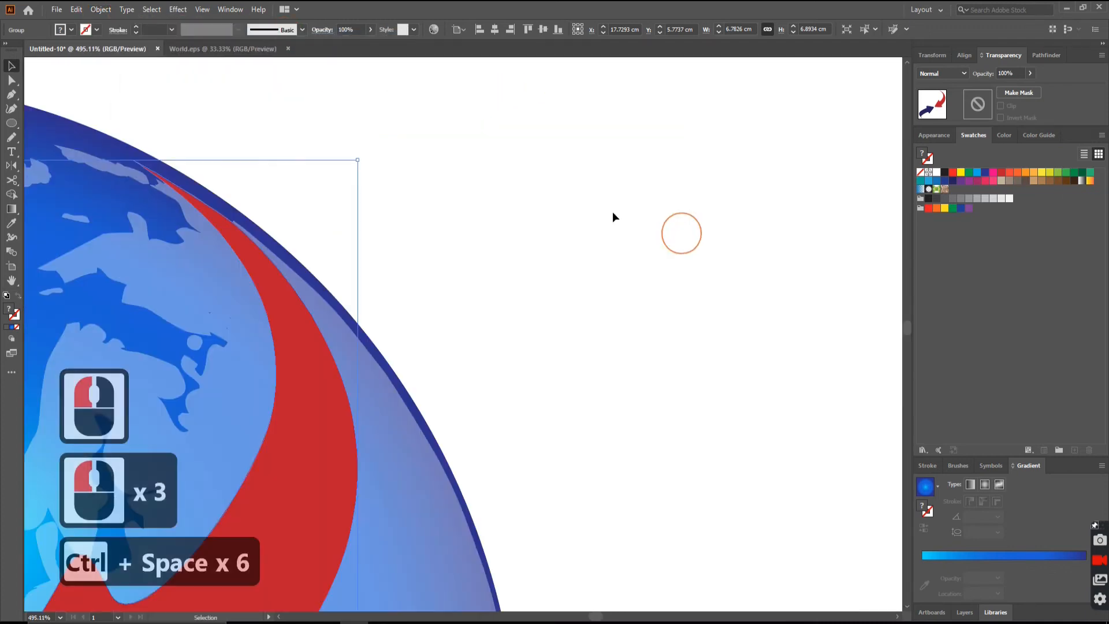
{"action": "left_click_drag", "start_coordinate": [278, 304], "coordinate": [278, 290]}
{"action": "left_click", "coordinate": [240, 441], "text": "ctrl+alt"}
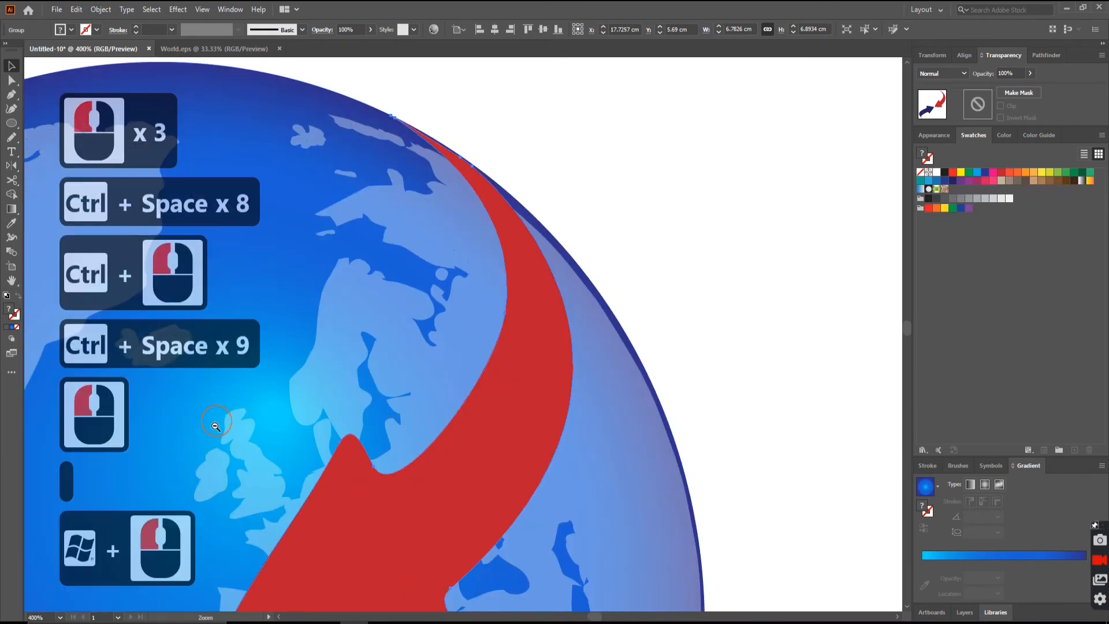
{"action": "left_click", "coordinate": [241, 441], "text": "ctrl+alt"}
{"action": "left_click", "coordinate": [240, 441], "text": "ctrl+alt"}
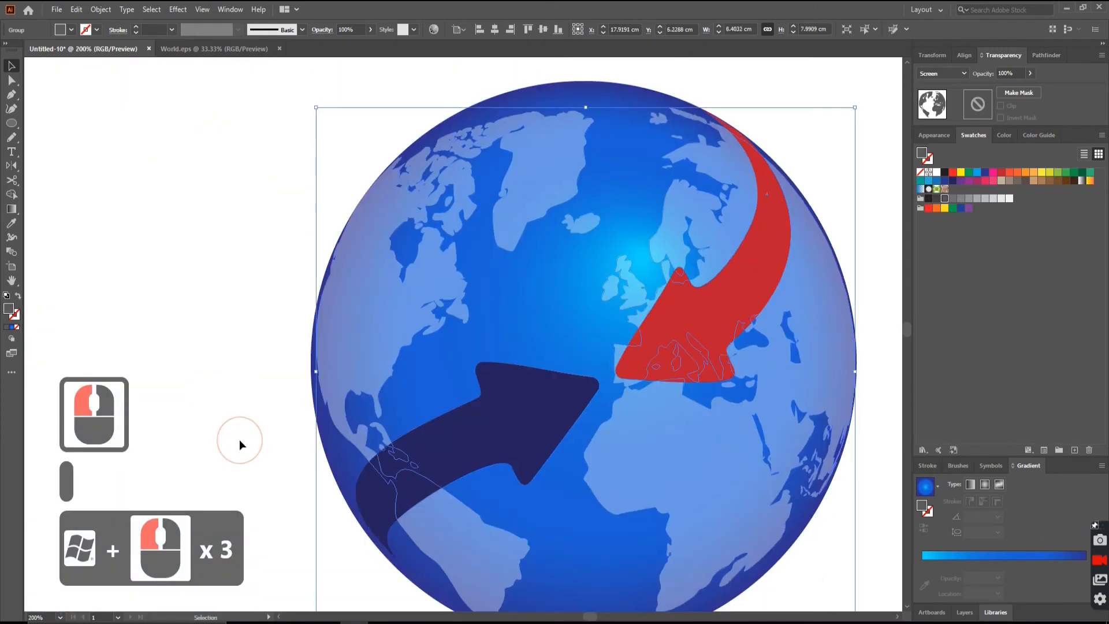
{"action": "left_click_drag", "start_coordinate": [316, 475], "coordinate": [273, 342]}
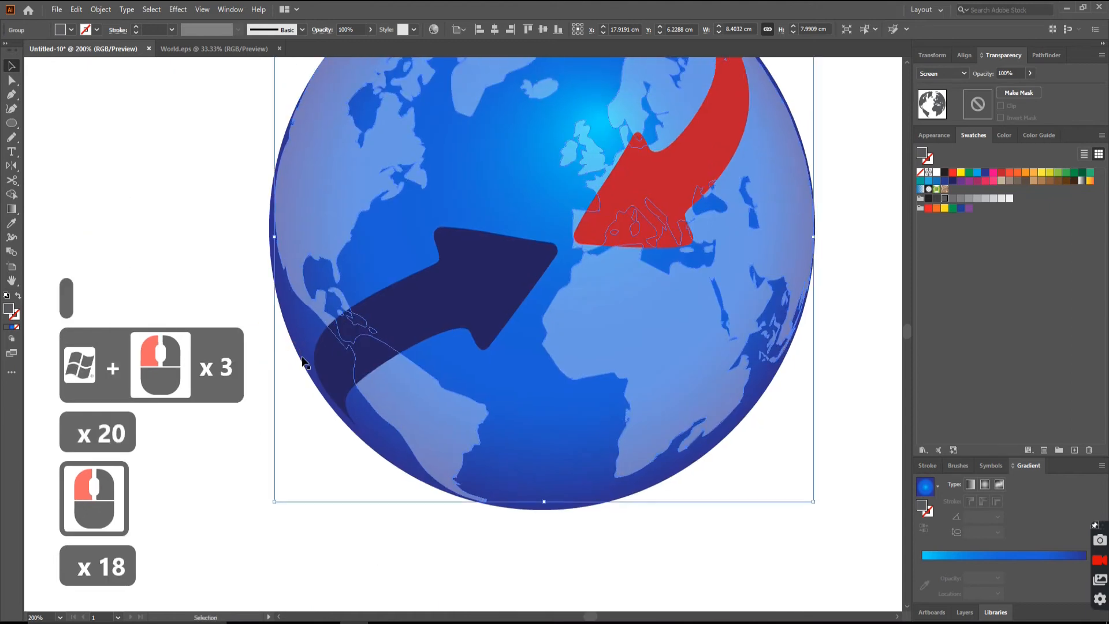
{"action": "left_click_drag", "start_coordinate": [276, 501], "coordinate": [273, 510]}
{"action": "key", "text": "ctrl+z"}
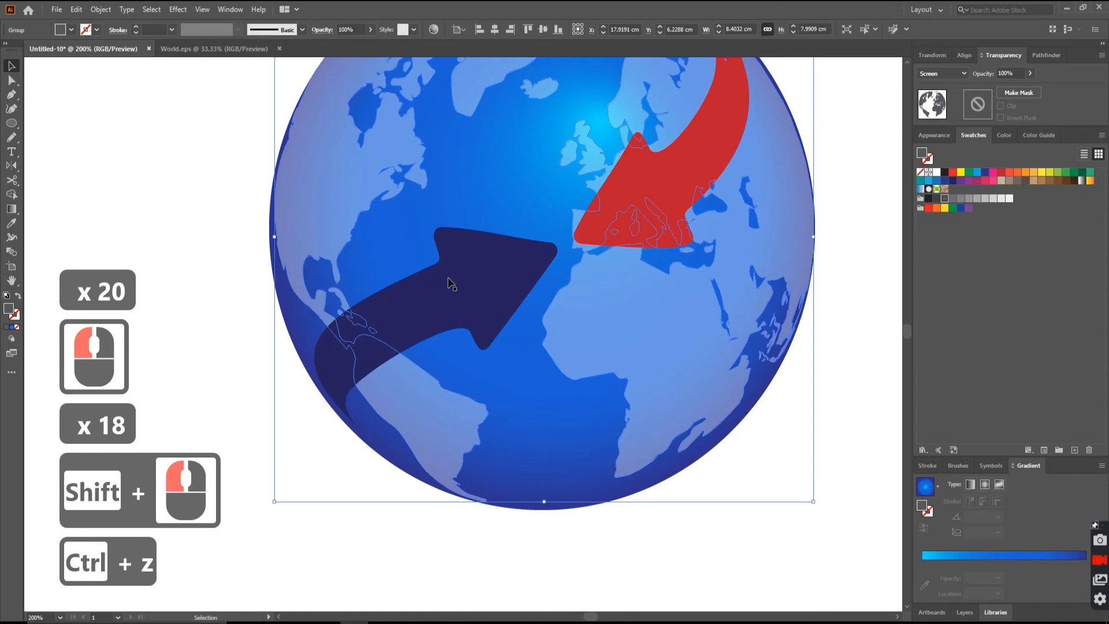
Enlarge the arrow group to about 6.84 by 6.95 cm so the navy arrow's tail reaches the globe's edge, and deselect it
{"action": "left_click", "coordinate": [448, 280]}
{"action": "left_click_drag", "start_coordinate": [315, 428], "coordinate": [303, 434]}
{"action": "left_click", "coordinate": [657, 308]}
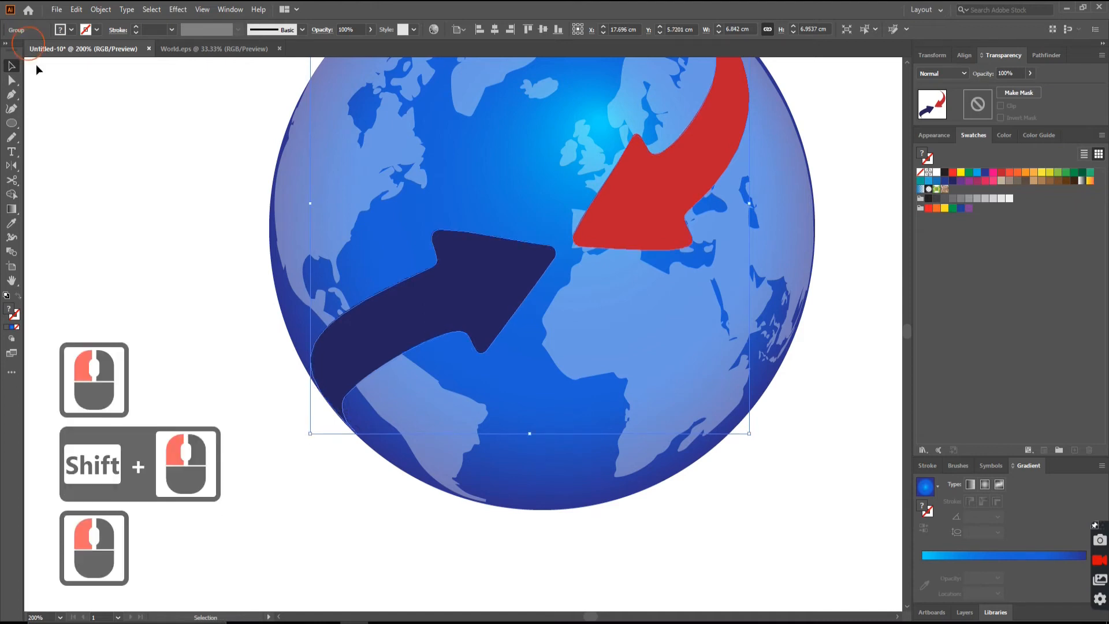
{"action": "left_click", "coordinate": [857, 244]}
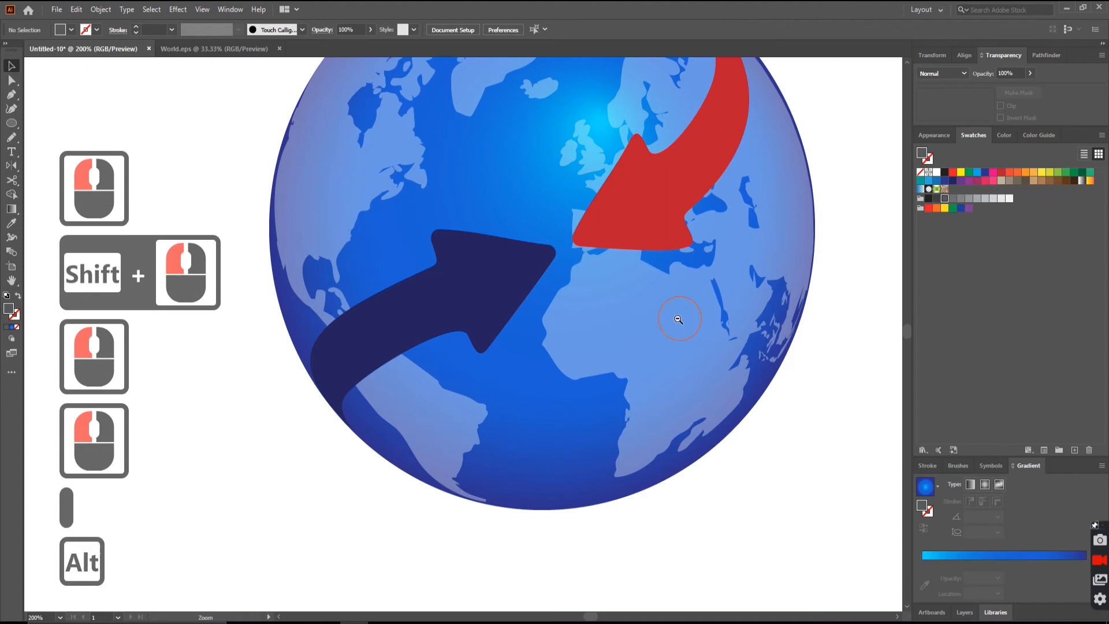
{"action": "left_click", "coordinate": [679, 321], "text": "ctrl+alt"}
{"action": "left_click", "coordinate": [599, 322], "text": "ctrl+alt"}
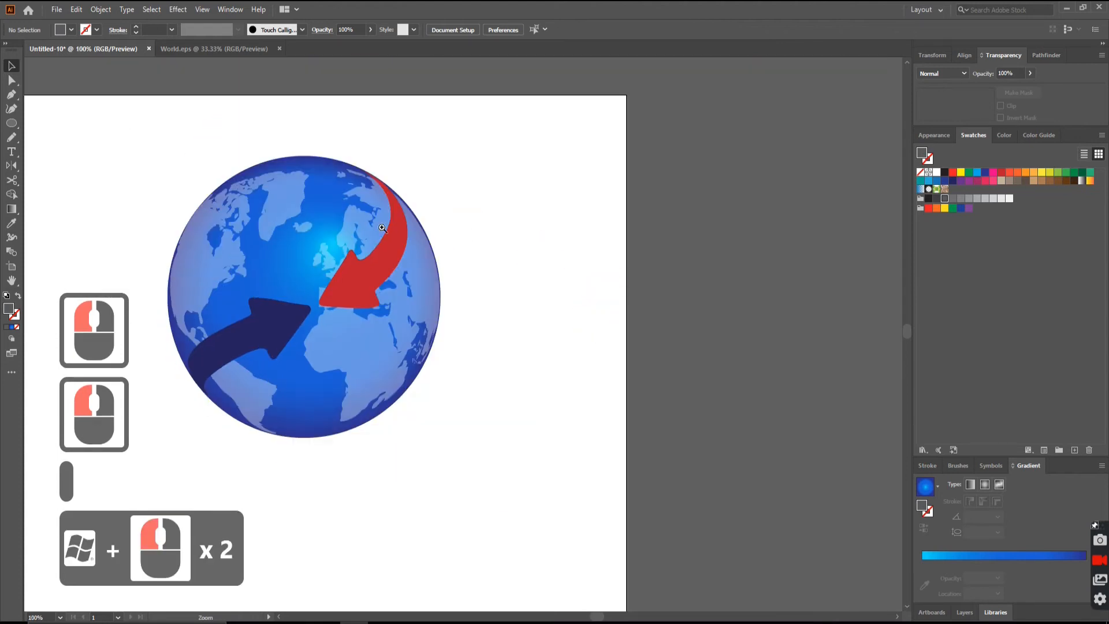
{"action": "left_click_drag", "start_coordinate": [301, 263], "coordinate": [396, 256]}
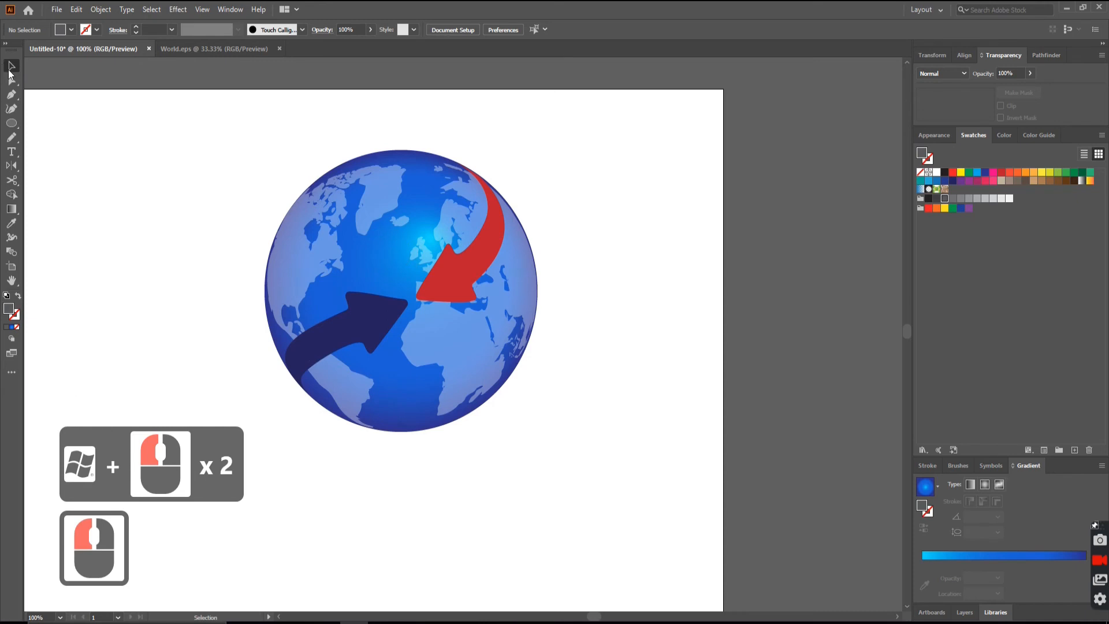
{"action": "left_click", "coordinate": [147, 306]}
Paste a copy of the arrow group behind the original and nudge it two steps down and one step to the right
{"action": "left_click", "coordinate": [389, 447], "text": "ctrl+alt"}
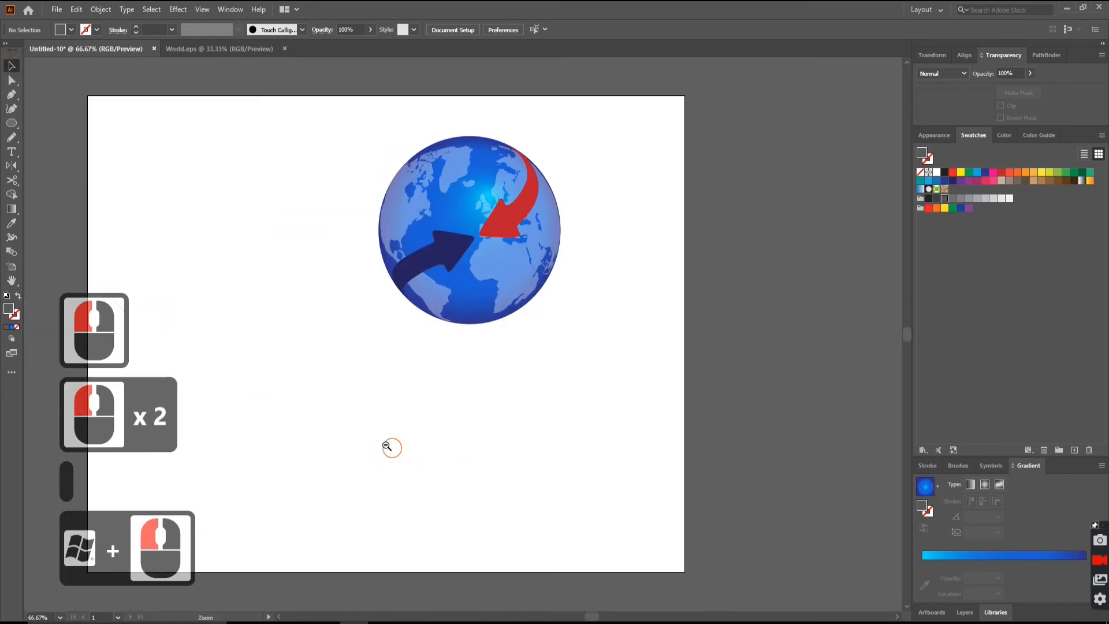
{"action": "left_click_drag", "start_coordinate": [372, 124], "coordinate": [575, 347]}
{"action": "left_click", "coordinate": [549, 285]}
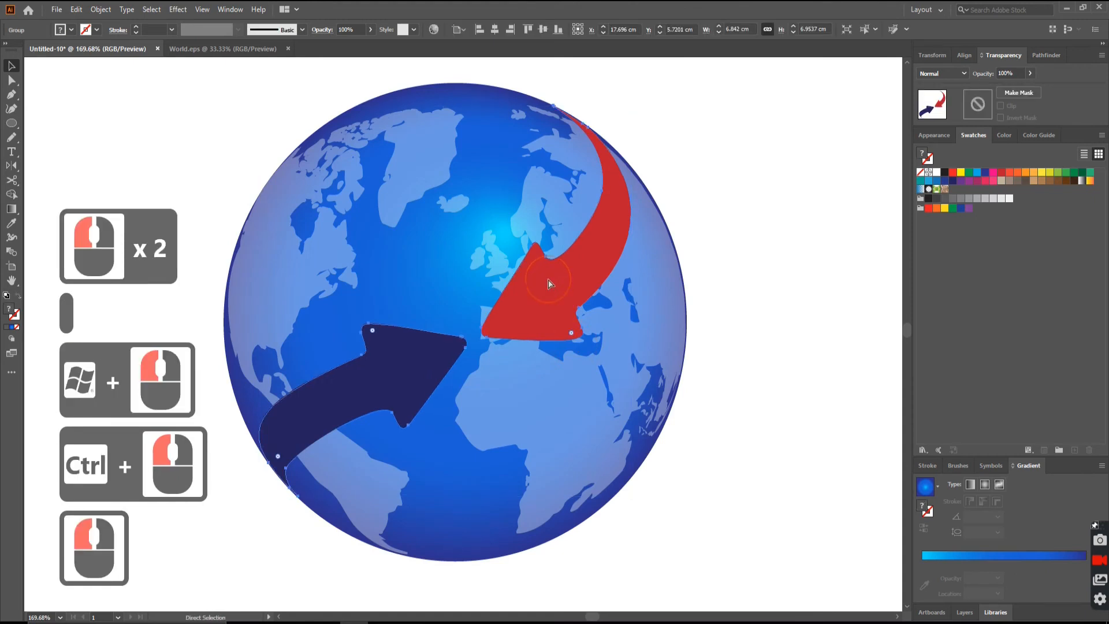
{"action": "key", "text": "ctrl+c"}
{"action": "key", "text": "ctrl"}
{"action": "key", "text": "ctrl+b"}
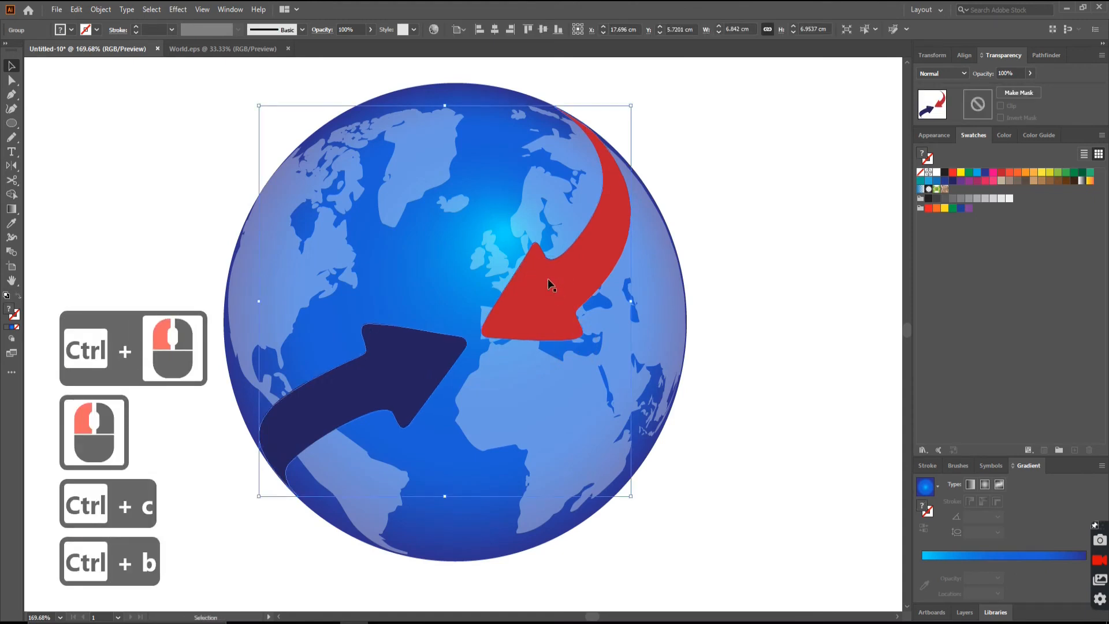
{"action": "key", "text": "Down"}
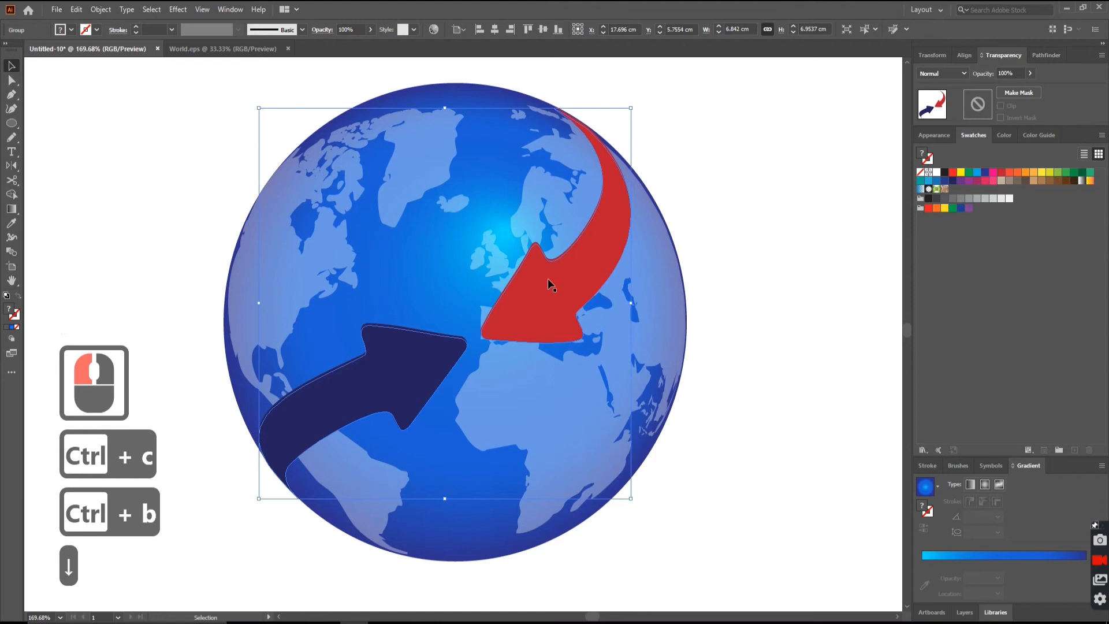
{"action": "key", "text": "Right"}
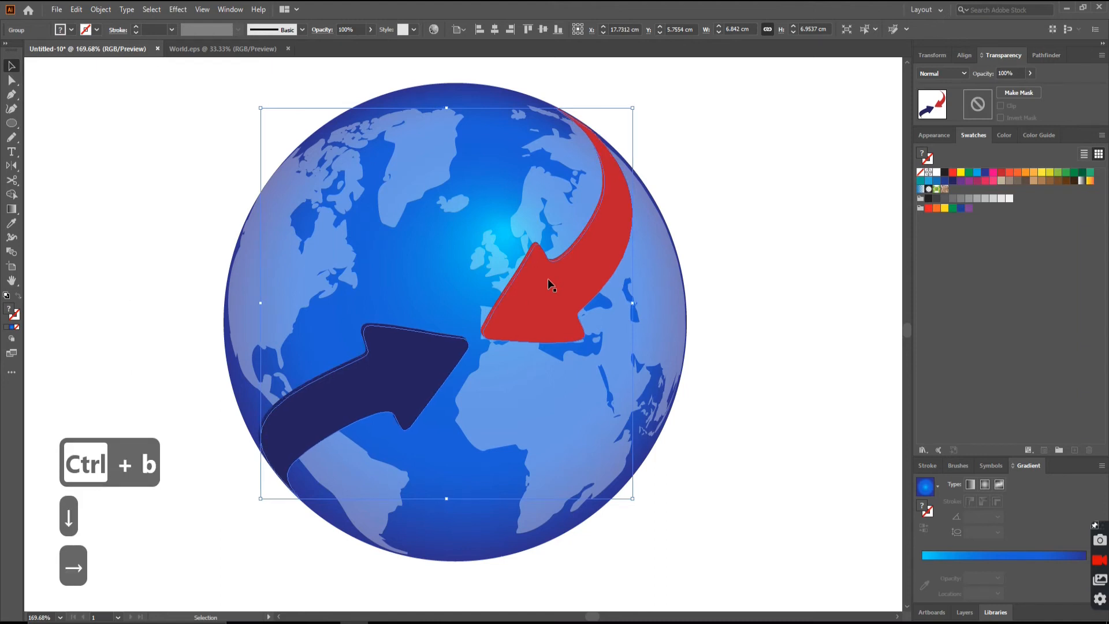
{"action": "key", "text": "Down"}
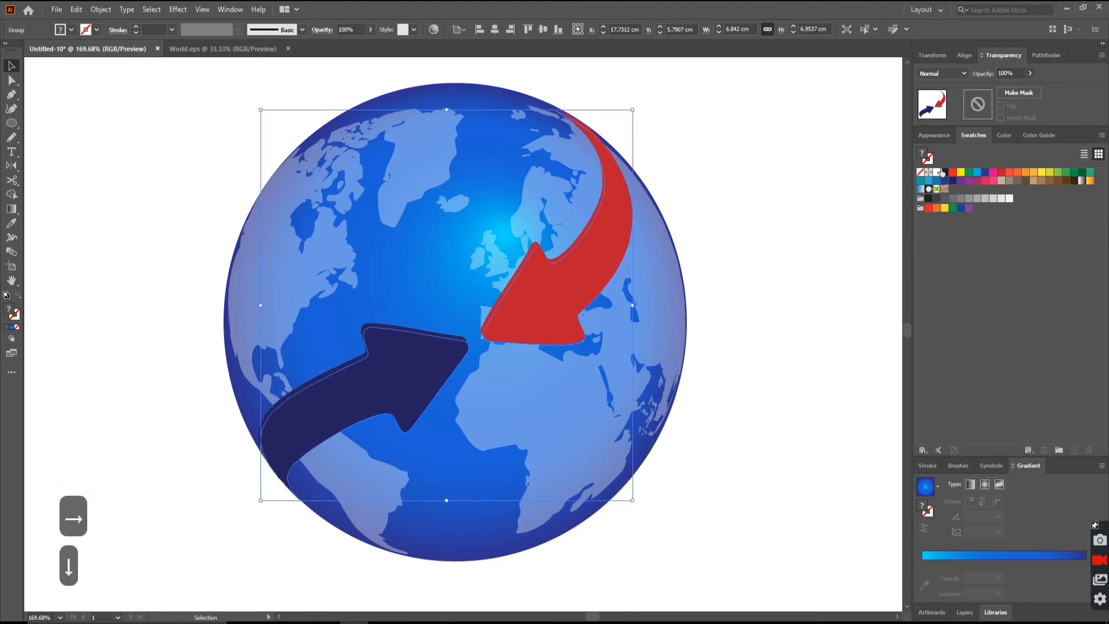
Fill the rear copy of the arrows with black and soften it with a Gaussian Blur
{"action": "left_click", "coordinate": [945, 174]}
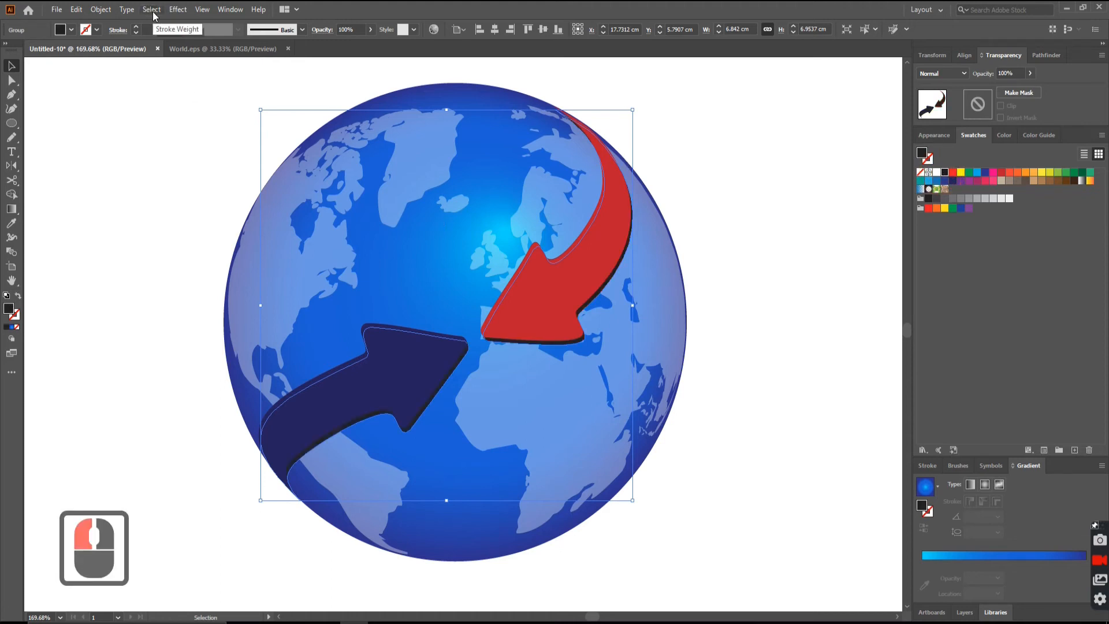
{"action": "left_click", "coordinate": [180, 11]}
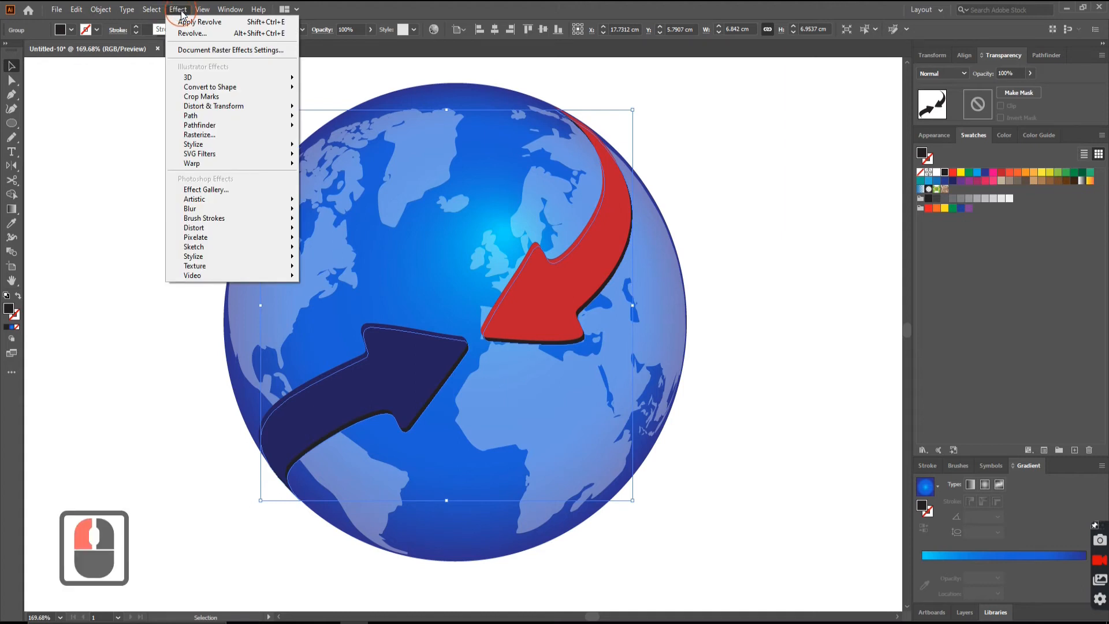
{"action": "left_click", "coordinate": [230, 209]}
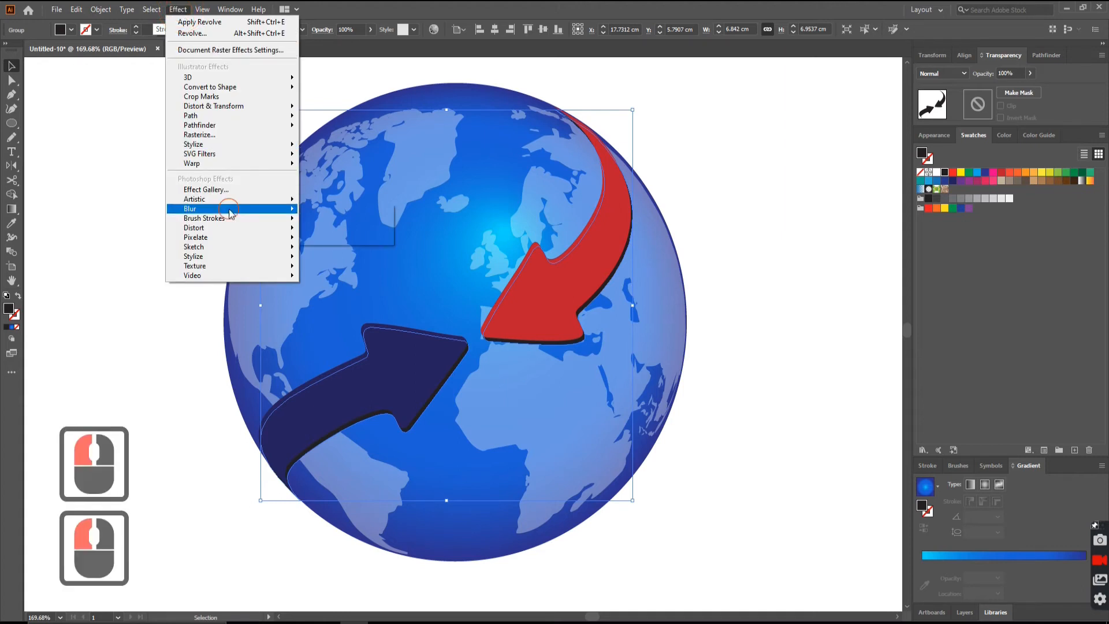
{"action": "left_click", "coordinate": [341, 211]}
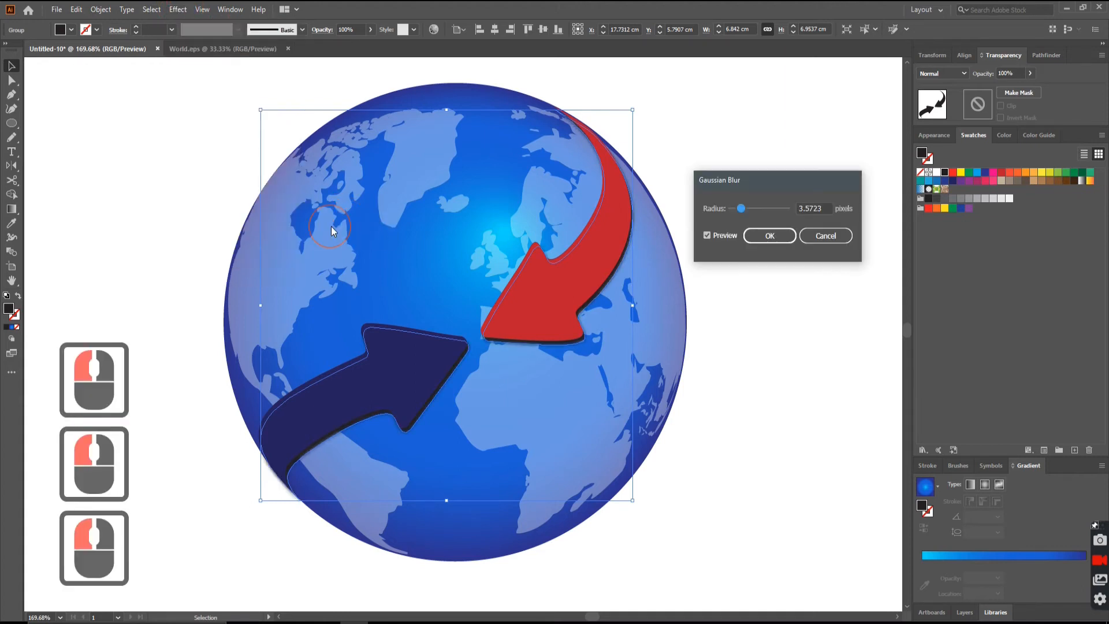
{"action": "left_click", "coordinate": [744, 210]}
{"action": "left_click", "coordinate": [769, 236]}
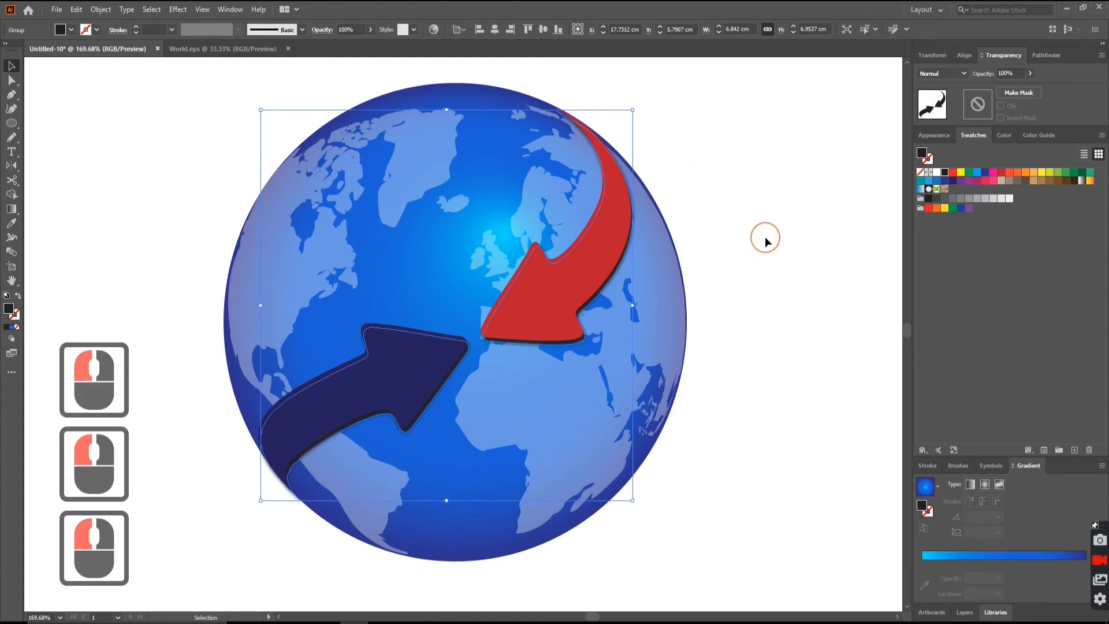
Set the arrow shadow's opacity to 74% and its blending mode to Multiply, and deselect it
{"action": "left_click", "coordinate": [1031, 73]}
{"action": "left_click_drag", "start_coordinate": [1030, 87], "coordinate": [1018, 92]}
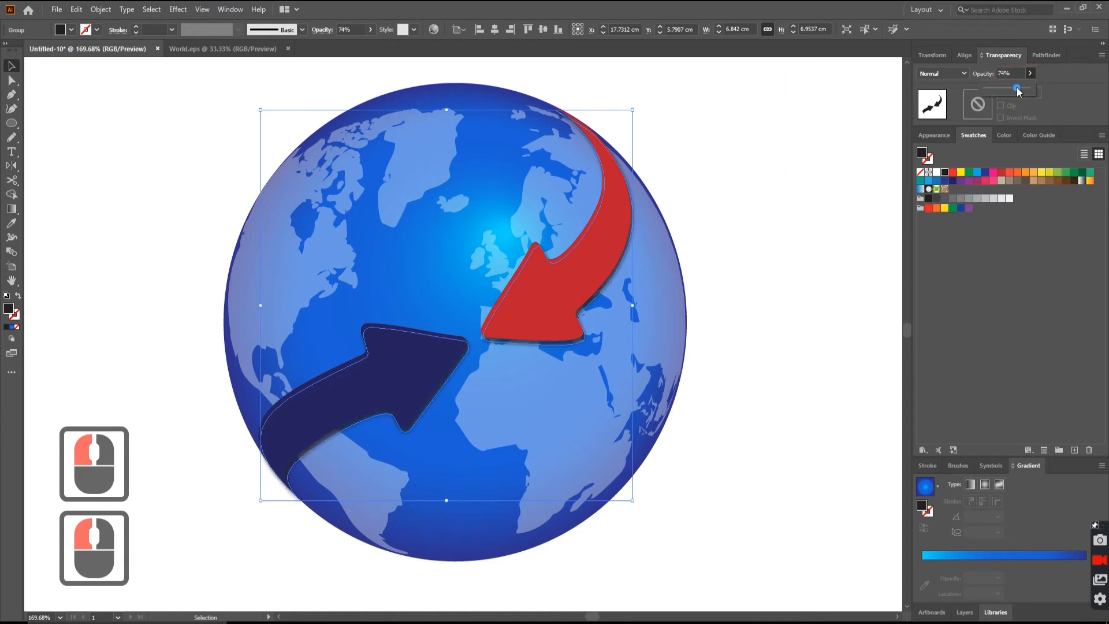
{"action": "left_click", "coordinate": [956, 75]}
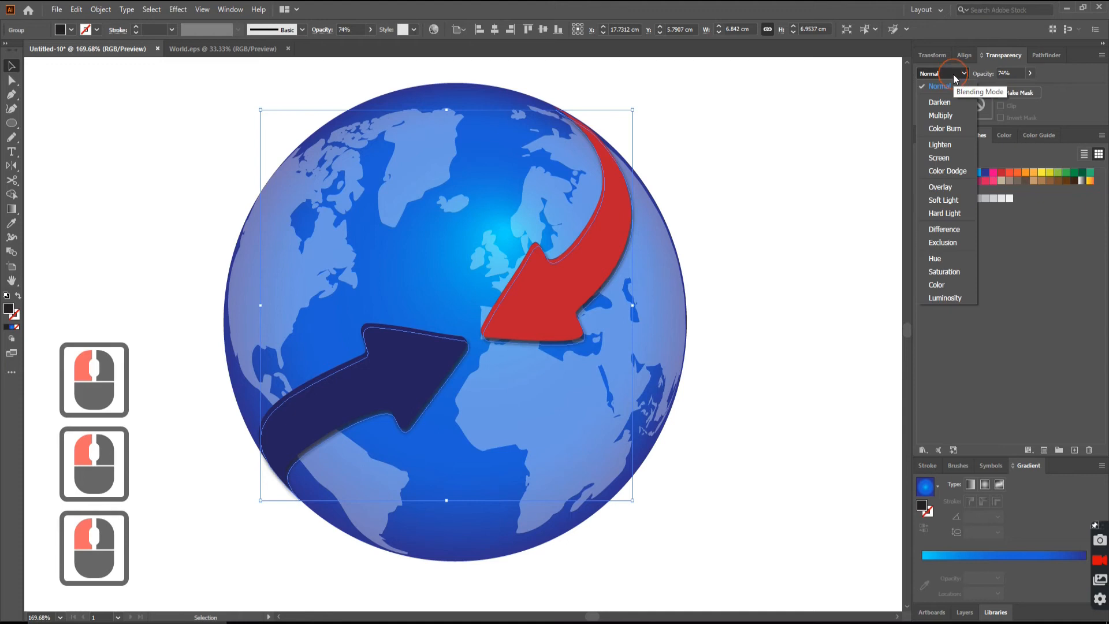
{"action": "left_click", "coordinate": [948, 115]}
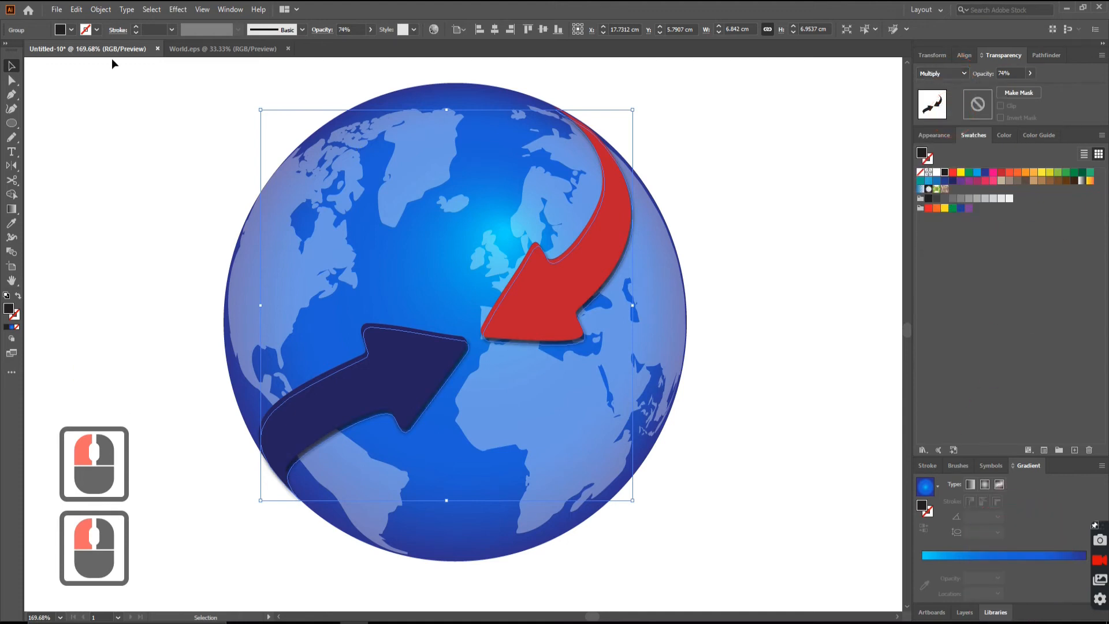
{"action": "double_click", "coordinate": [101, 140]}
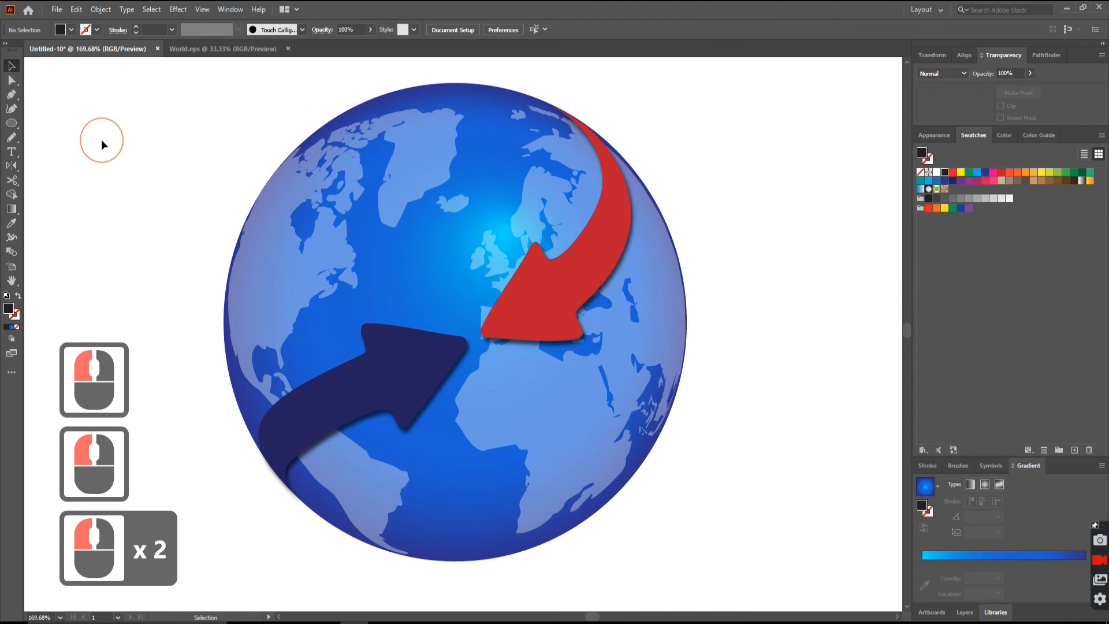
Draw a circle about 7.05 cm in diameter with the Ellipse tool, overlapping the globe's lower-left edge
{"action": "left_click", "coordinate": [466, 397], "text": "ctrl+alt"}
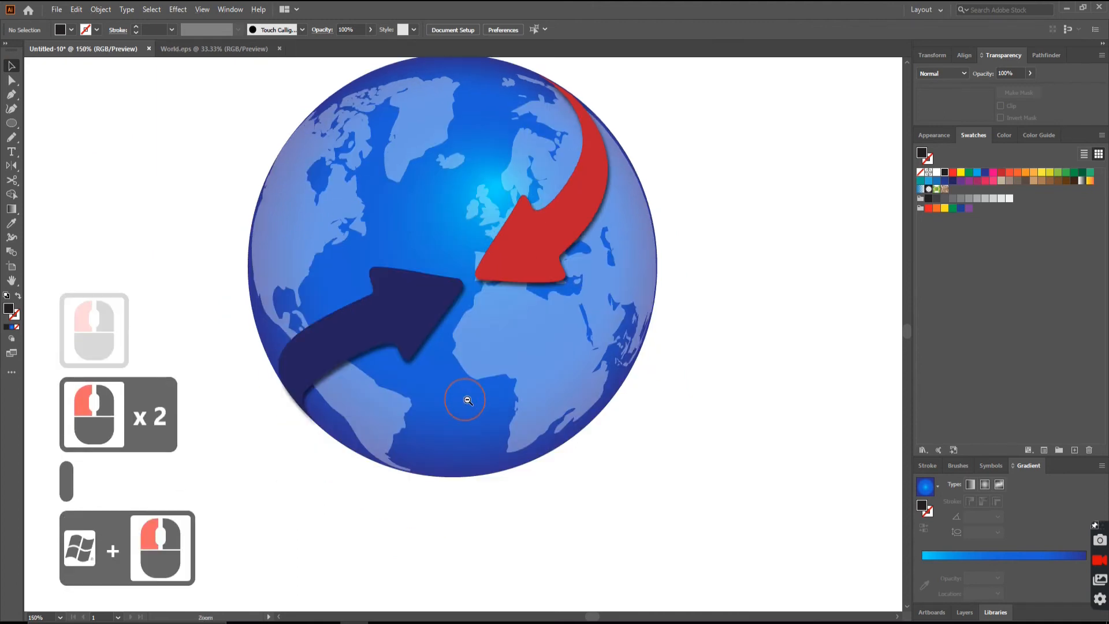
{"action": "left_click", "coordinate": [480, 376], "text": "ctrl+alt"}
{"action": "left_click", "coordinate": [479, 376], "text": "ctrl+alt"}
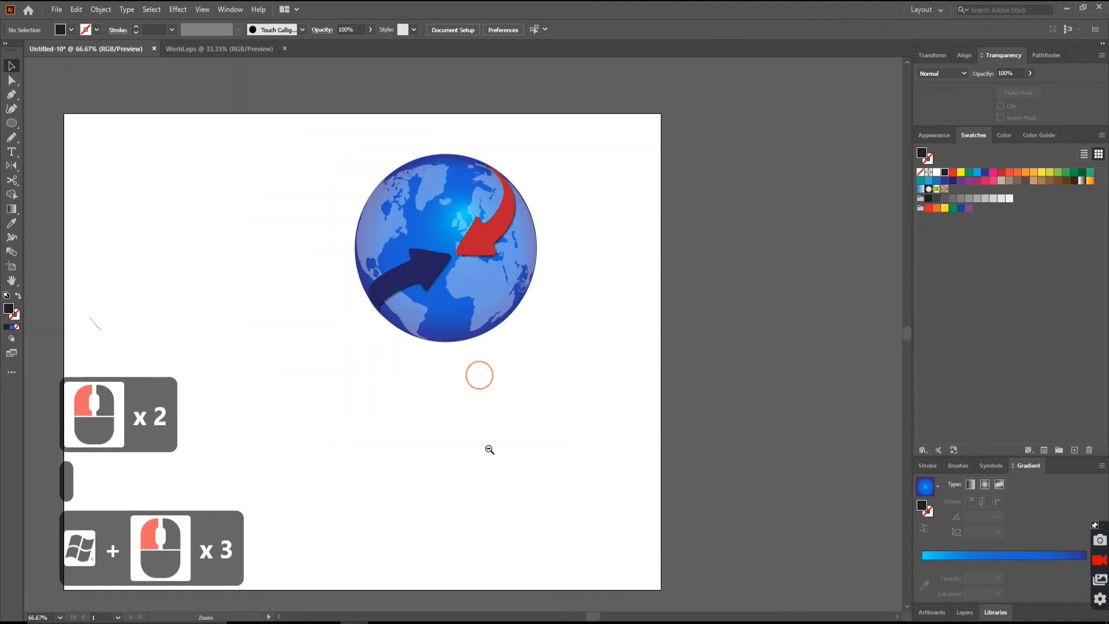
{"action": "left_click", "coordinate": [12, 151]}
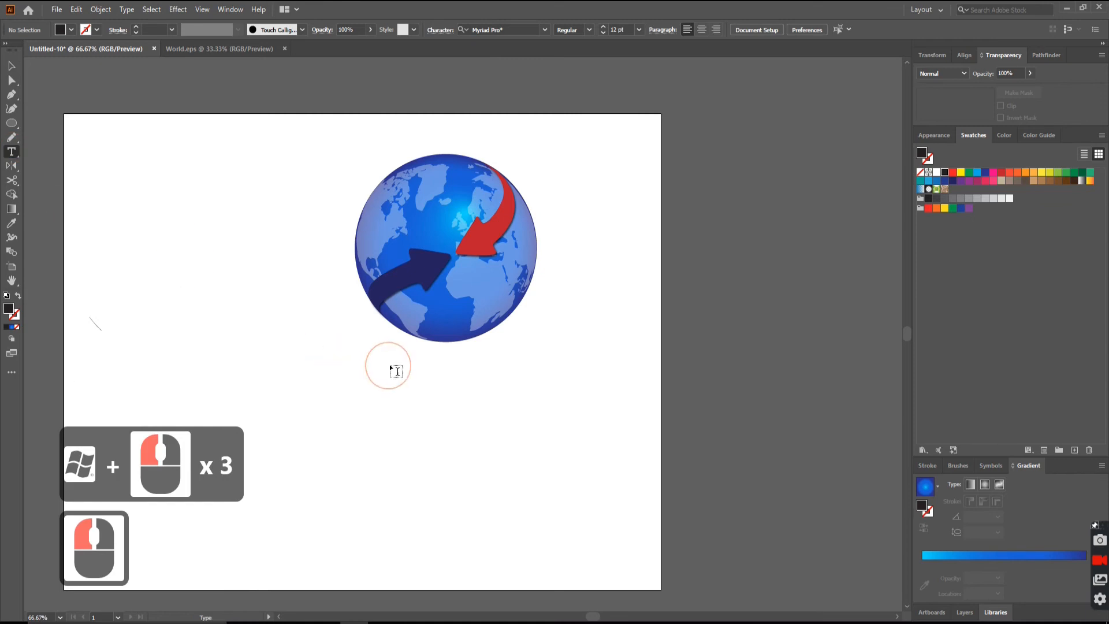
{"action": "left_click", "coordinate": [12, 123]}
{"action": "left_click", "coordinate": [11, 123]}
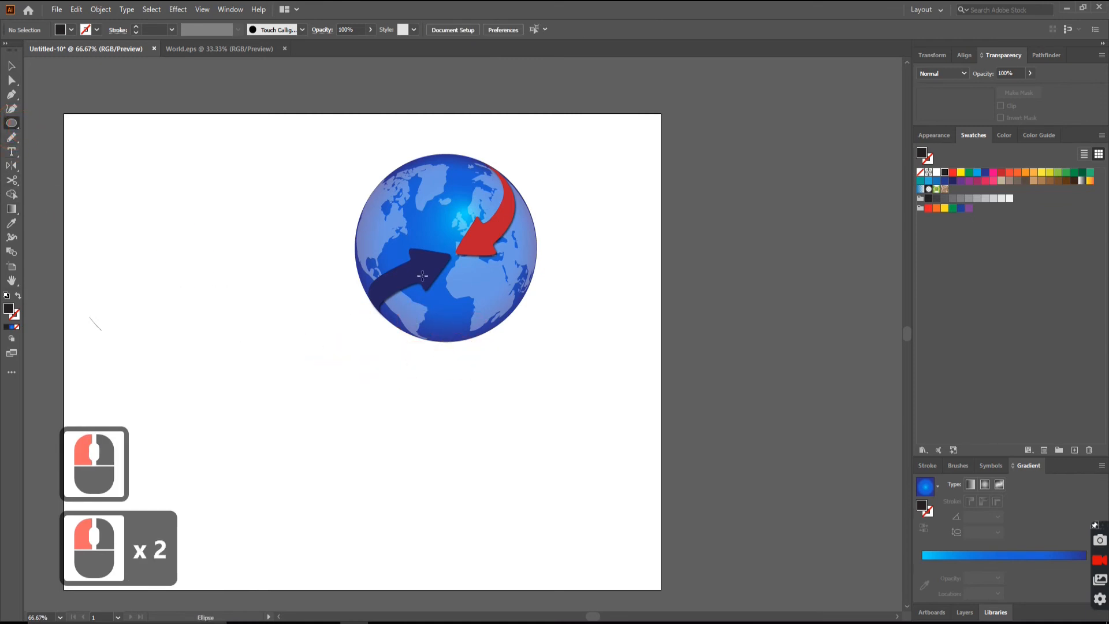
{"action": "mouse_move", "coordinate": [309, 266]}
{"action": "left_mouse_down"}
{"action": "mouse_move", "coordinate": [422, 367]}
{"action": "mouse_move", "coordinate": [460, 421]}
{"action": "left_mouse_up"}
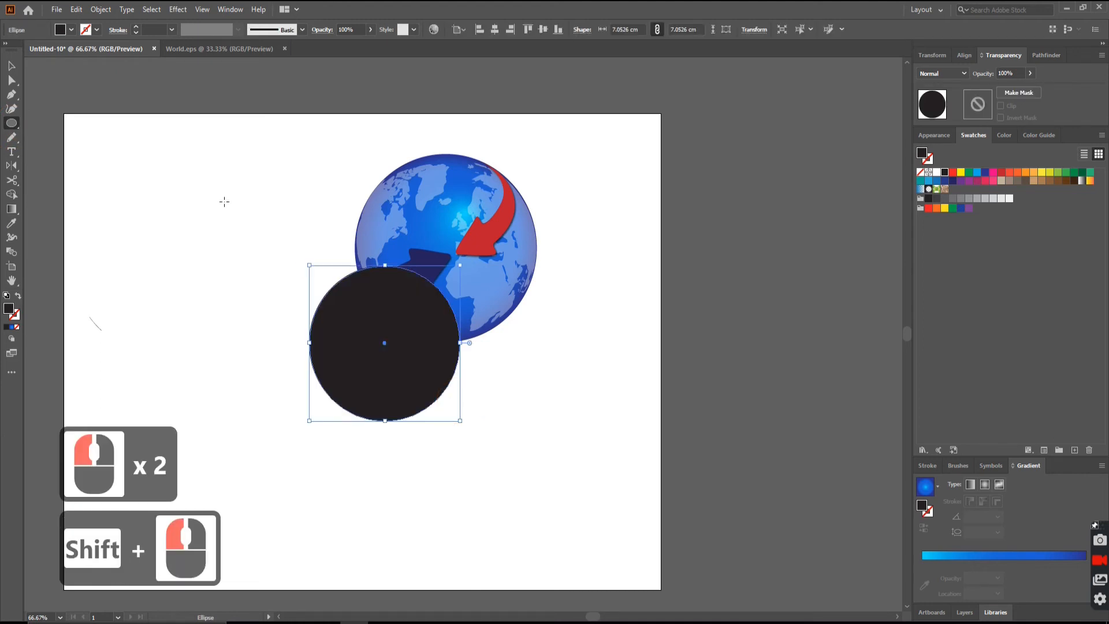
{"action": "left_click", "coordinate": [13, 70]}
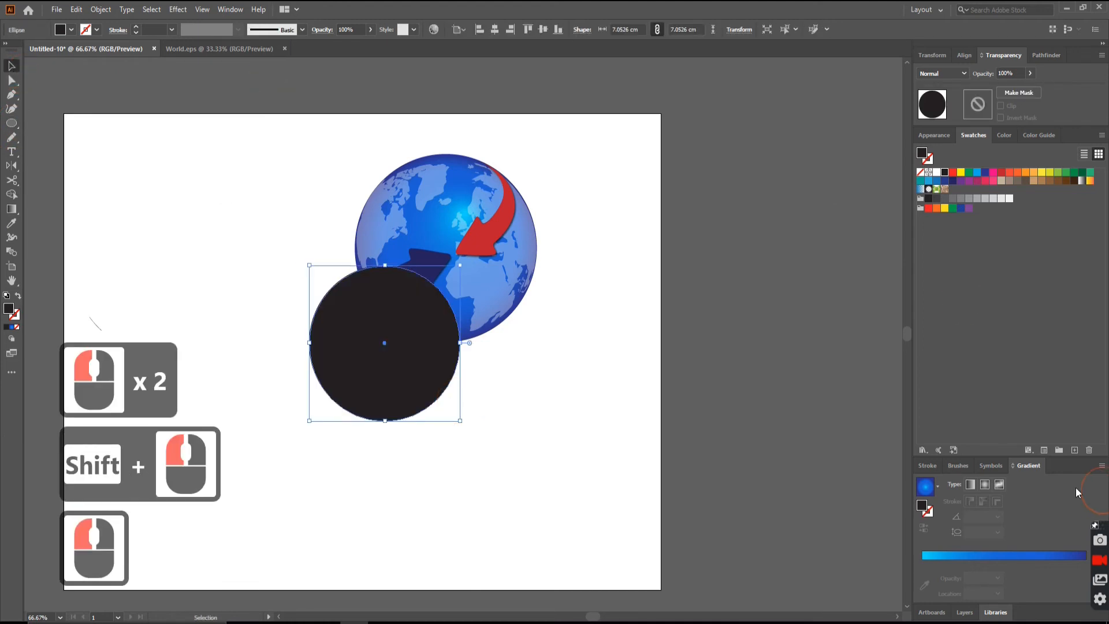
Try the blue radial gradient on the new circle, and replace it with the white-to-black linear gradient swatch
{"action": "left_click", "coordinate": [985, 485]}
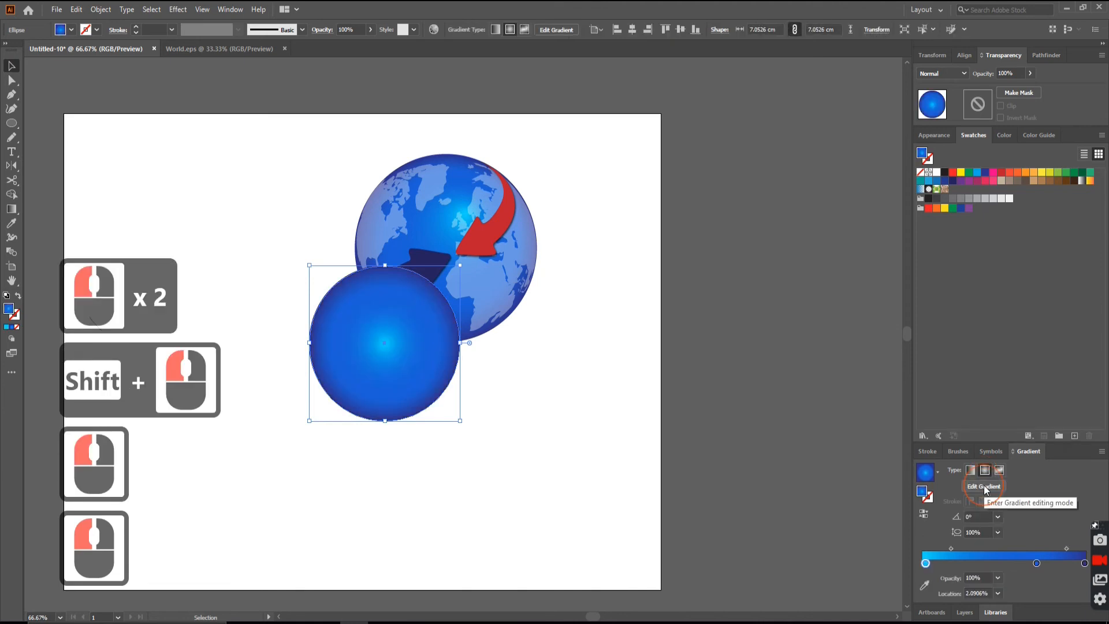
{"action": "left_click_drag", "start_coordinate": [932, 562], "coordinate": [911, 553]}
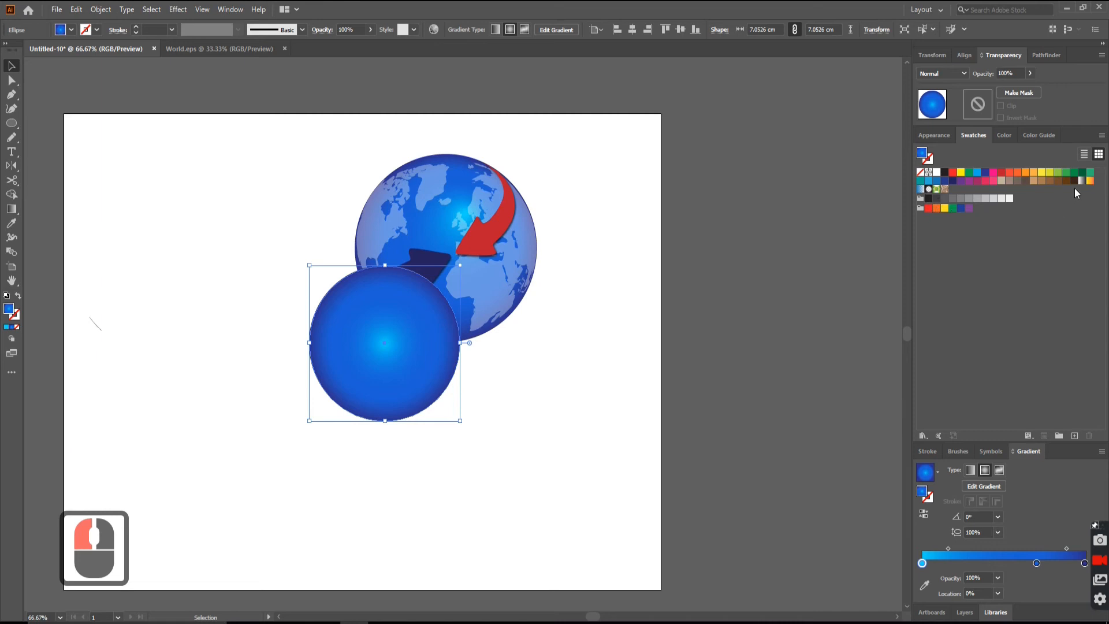
{"action": "left_click", "coordinate": [1081, 182]}
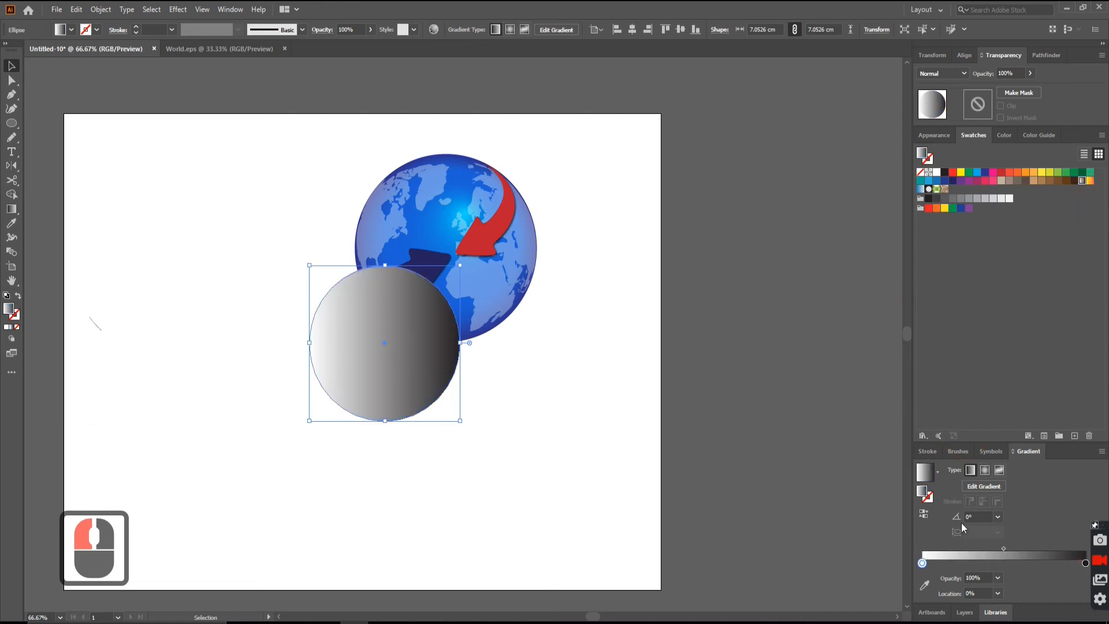
Make the circle's gradient radial, reverse it to black in the center, and set the outer white stop's opacity to 0%
{"action": "left_click", "coordinate": [985, 471]}
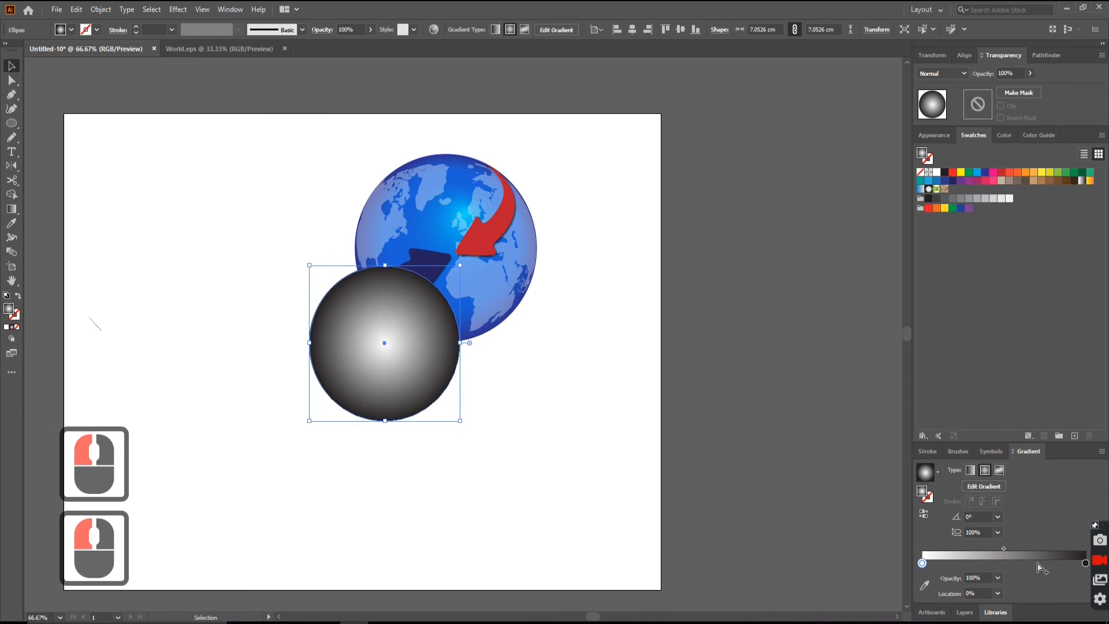
{"action": "left_click", "coordinate": [925, 514]}
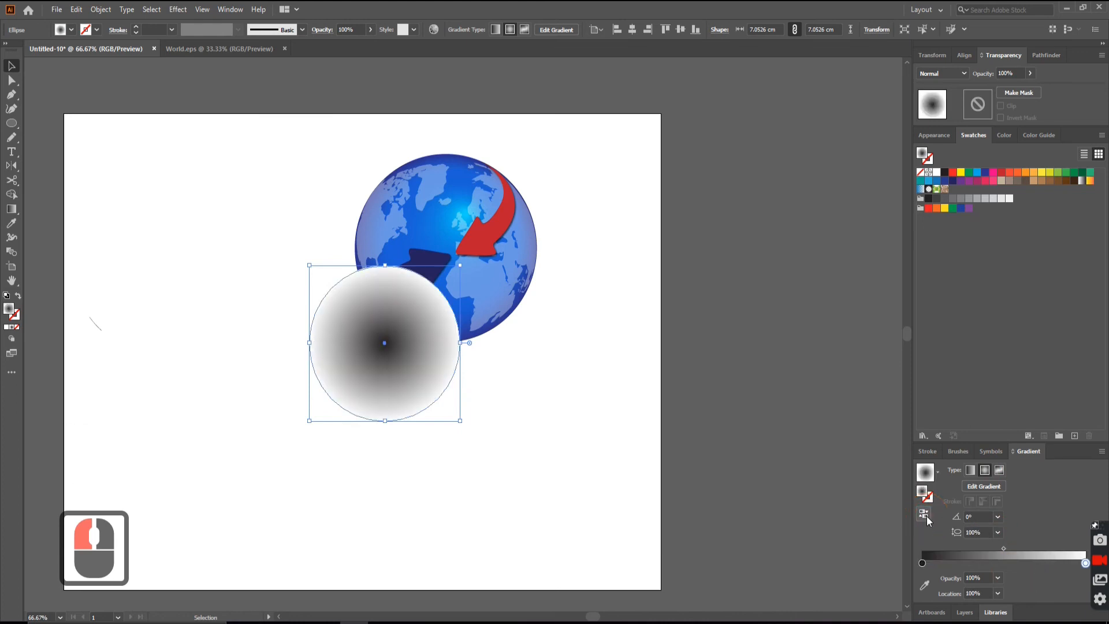
{"action": "left_click", "coordinate": [1086, 564]}
{"action": "left_click", "coordinate": [999, 577]}
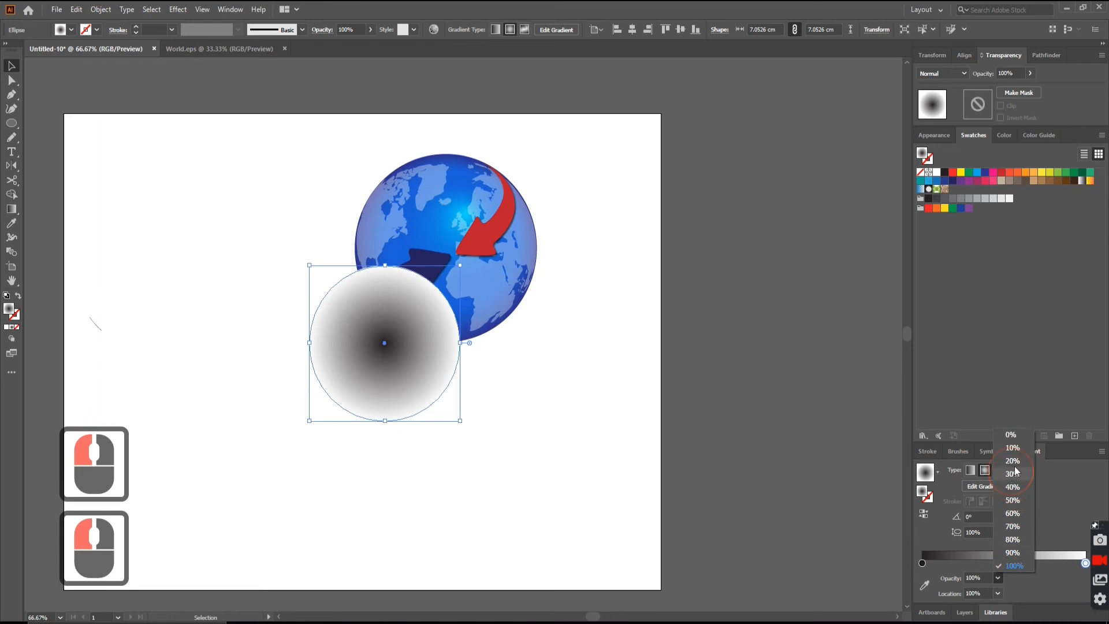
{"action": "left_click", "coordinate": [1012, 436]}
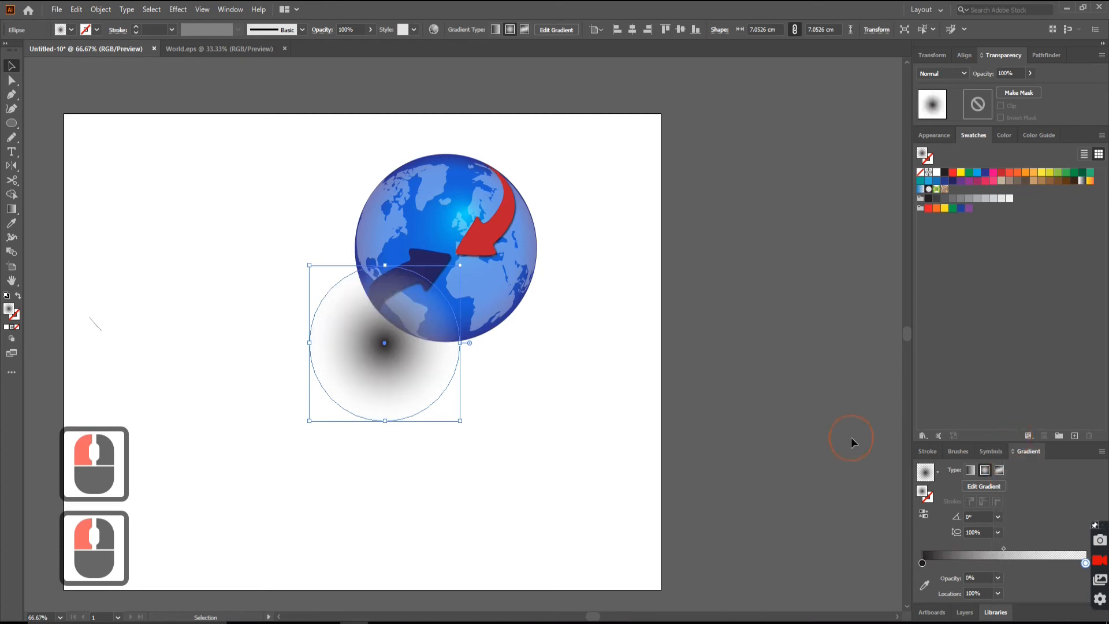
Flatten the gradient circle into a shadow ellipse about 1.46 cm high beneath the globe and send it to the back
{"action": "left_click_drag", "start_coordinate": [385, 420], "coordinate": [445, 346]}
{"action": "left_click", "coordinate": [100, 10]}
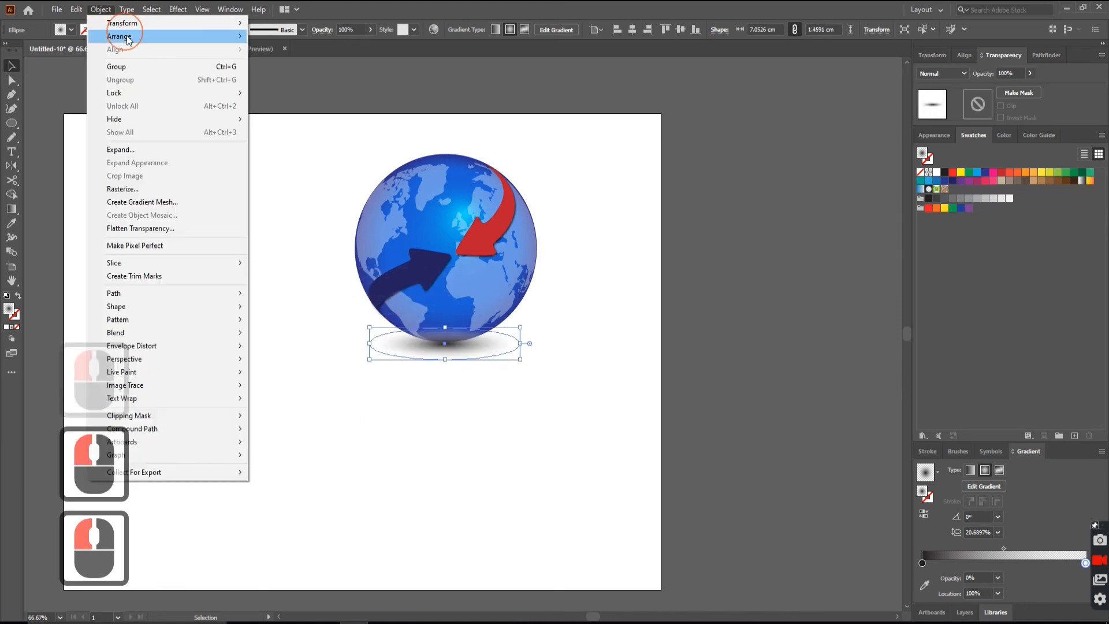
{"action": "left_click", "coordinate": [139, 33]}
{"action": "left_click", "coordinate": [292, 77]}
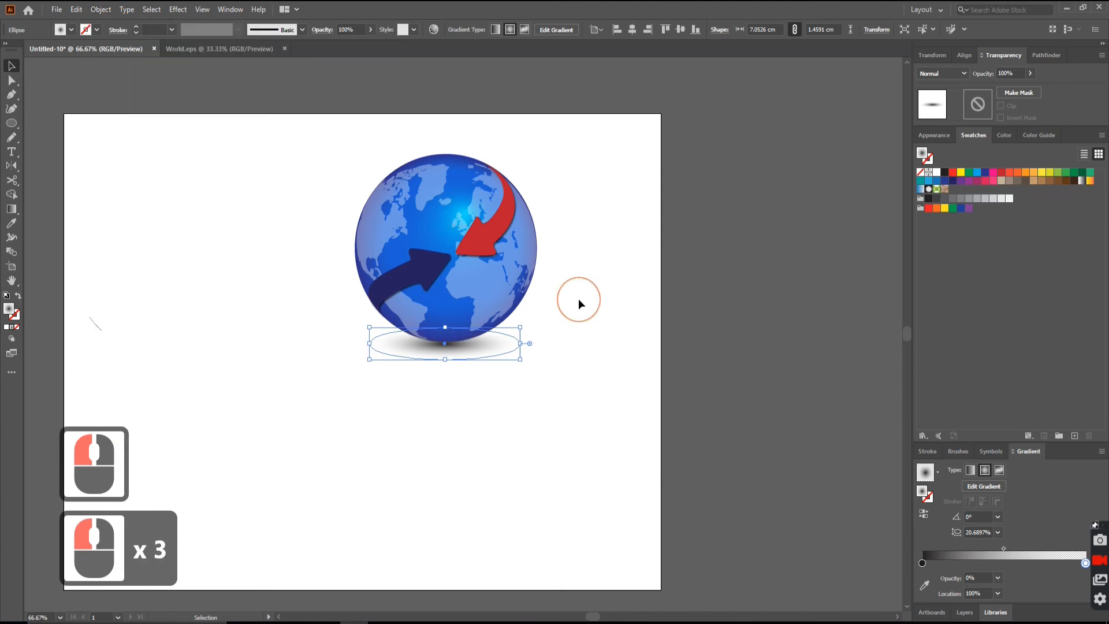
Adjust the shadow ellipse's vertical position so it is centered on the globe's bottom edge
{"action": "left_click", "coordinate": [443, 362]}
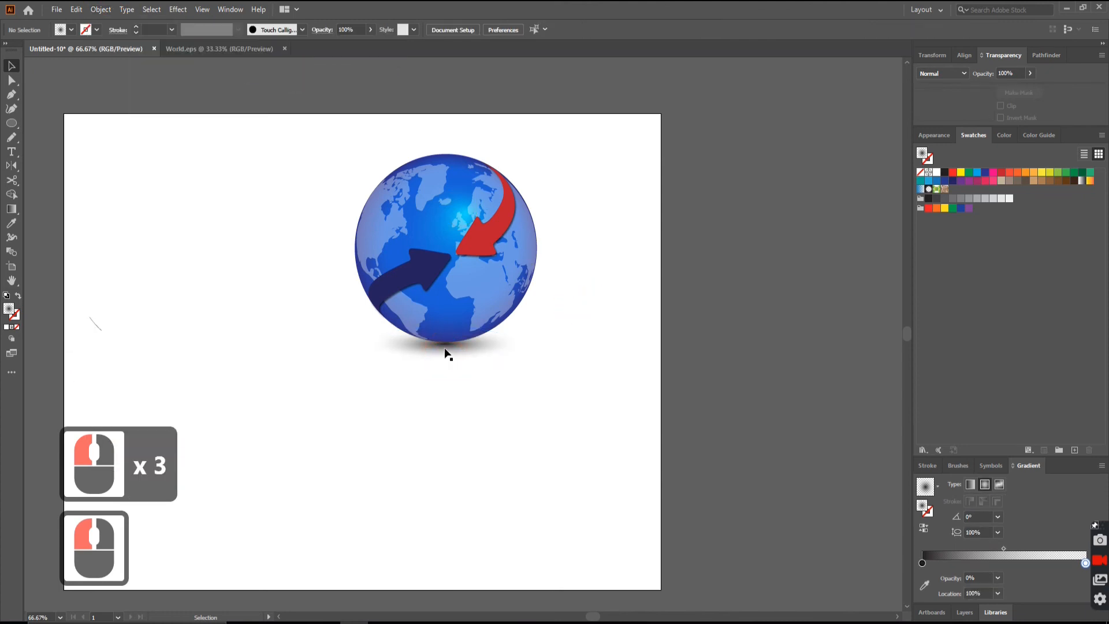
{"action": "left_click", "coordinate": [445, 349]}
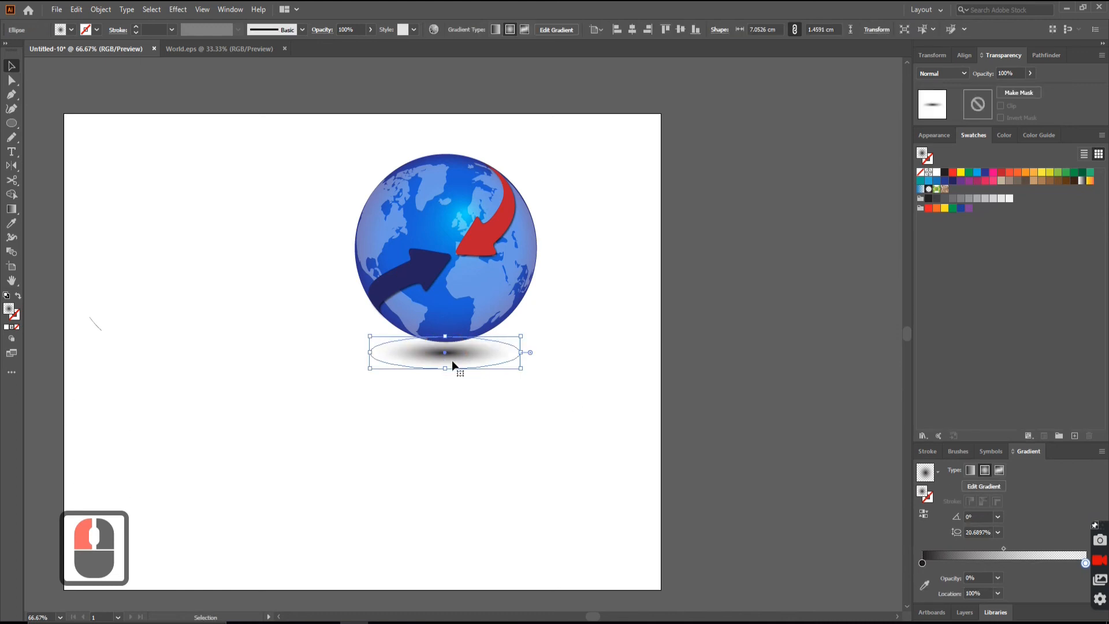
{"action": "left_click_drag", "start_coordinate": [445, 358], "coordinate": [445, 345]}
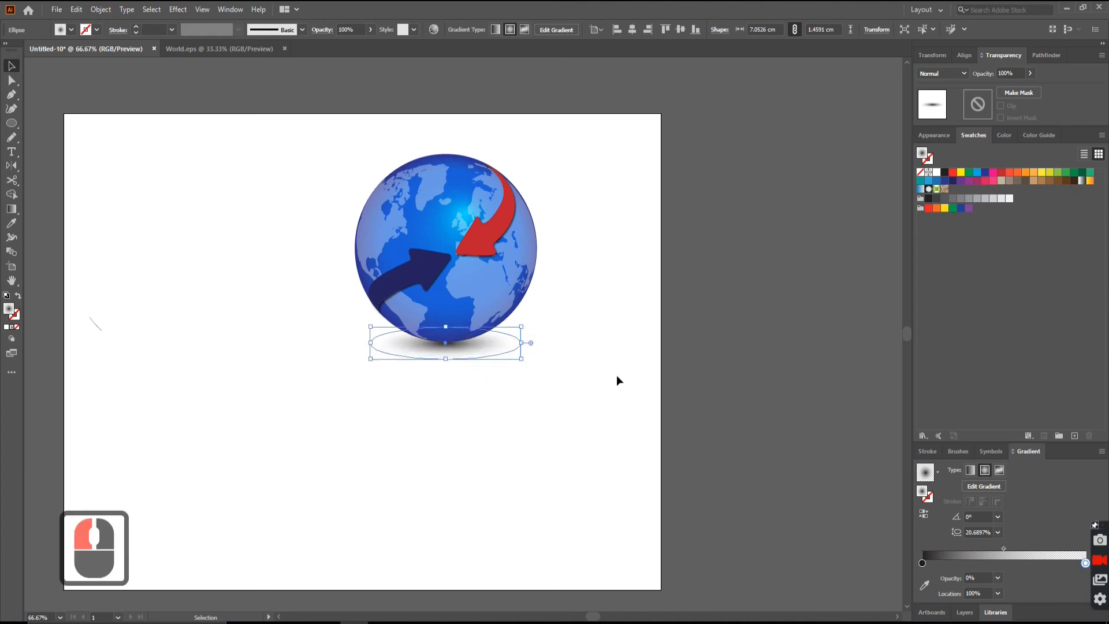
Add the text "Company Name" below the globe and enlarge it to about 44 pt, placed centrally under the shadow
{"action": "left_click", "coordinate": [12, 151]}
{"action": "left_click", "coordinate": [448, 405]}
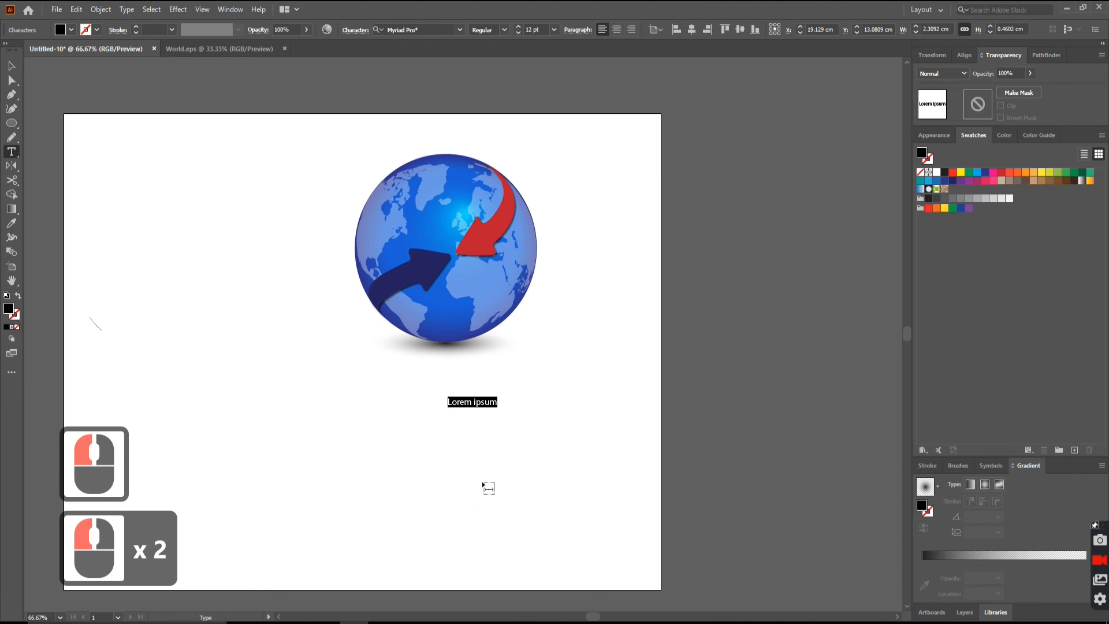
{"action": "type", "text": "Compan"}
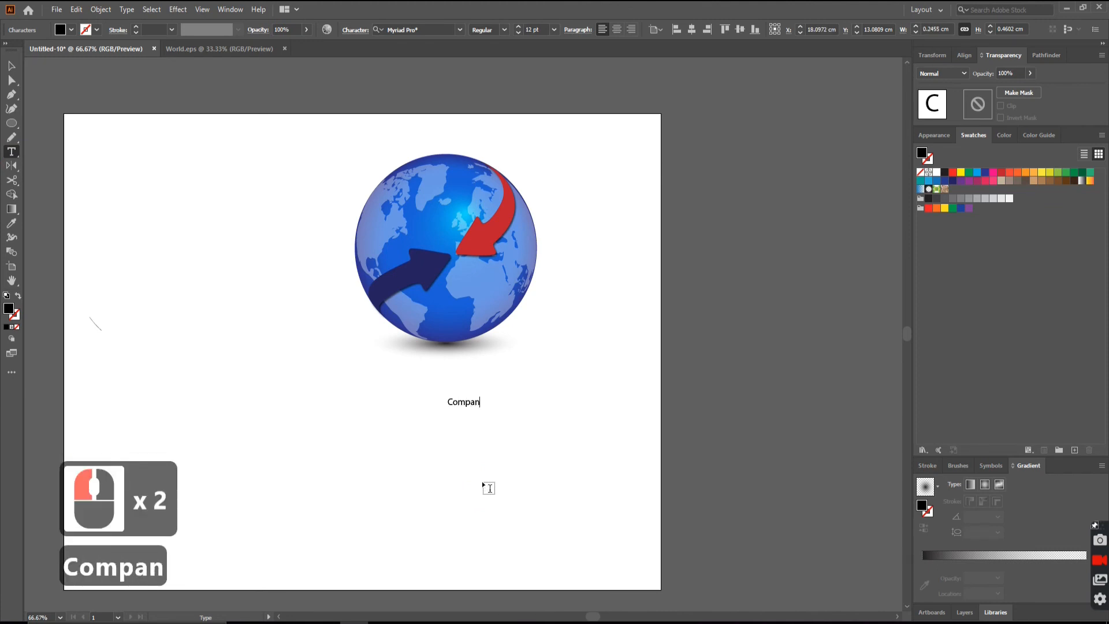
{"action": "type", "text": "y Name"}
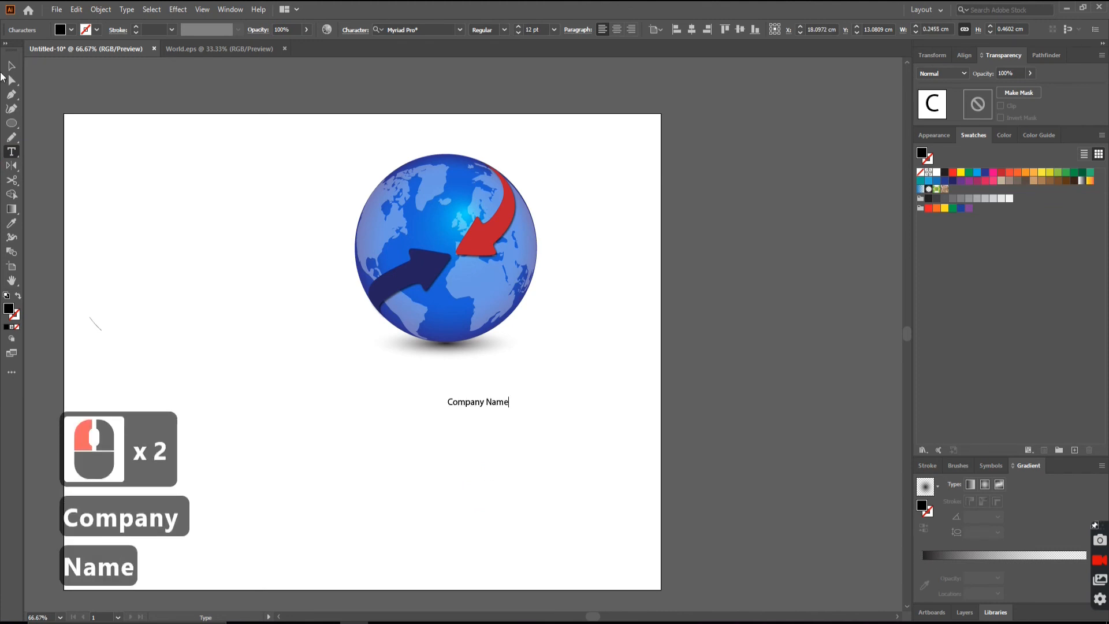
{"action": "left_click", "coordinate": [11, 65]}
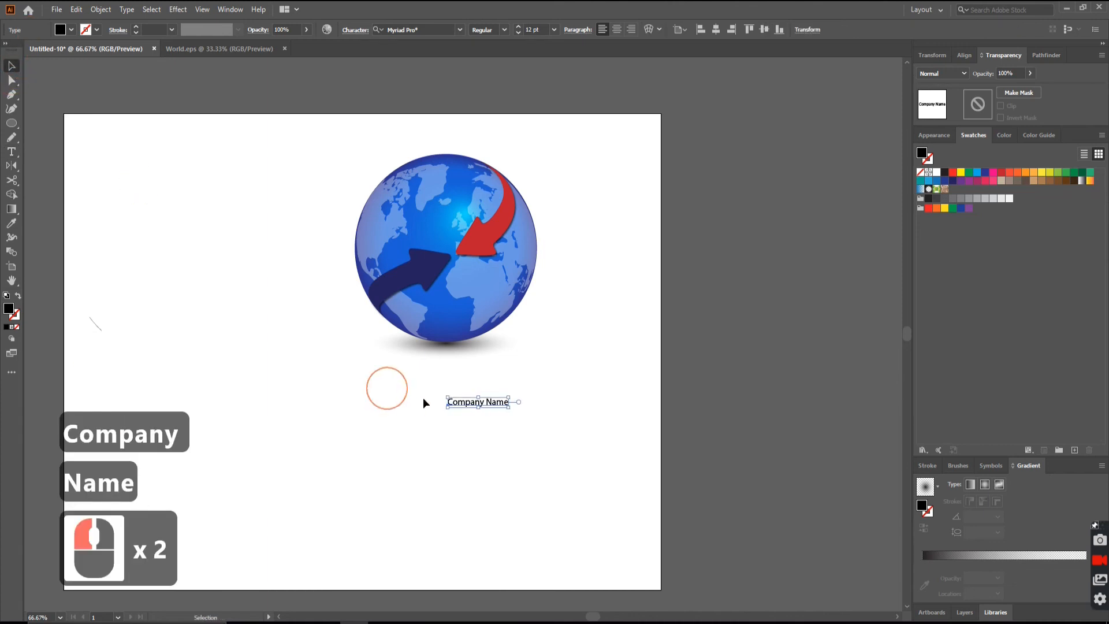
{"action": "left_click_drag", "start_coordinate": [449, 409], "coordinate": [279, 533]}
{"action": "left_click_drag", "start_coordinate": [421, 431], "coordinate": [475, 389]}
Try Myriad Pro Bold and Franklin Gothic Medium Regular on the "Company Name" text
{"action": "left_click", "coordinate": [504, 30]}
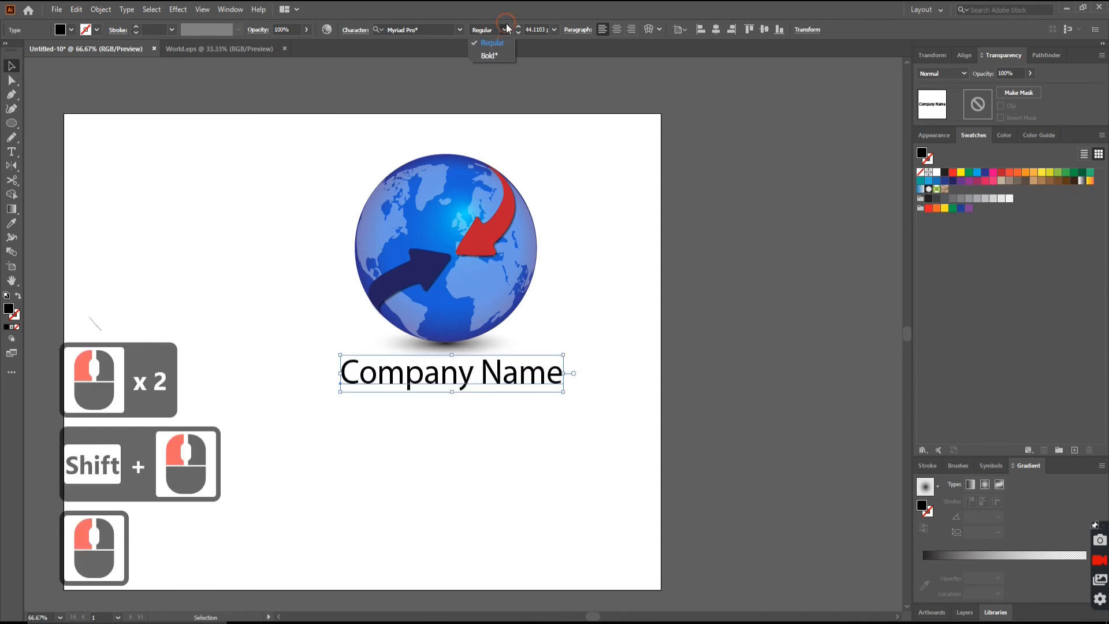
{"action": "left_click", "coordinate": [508, 42]}
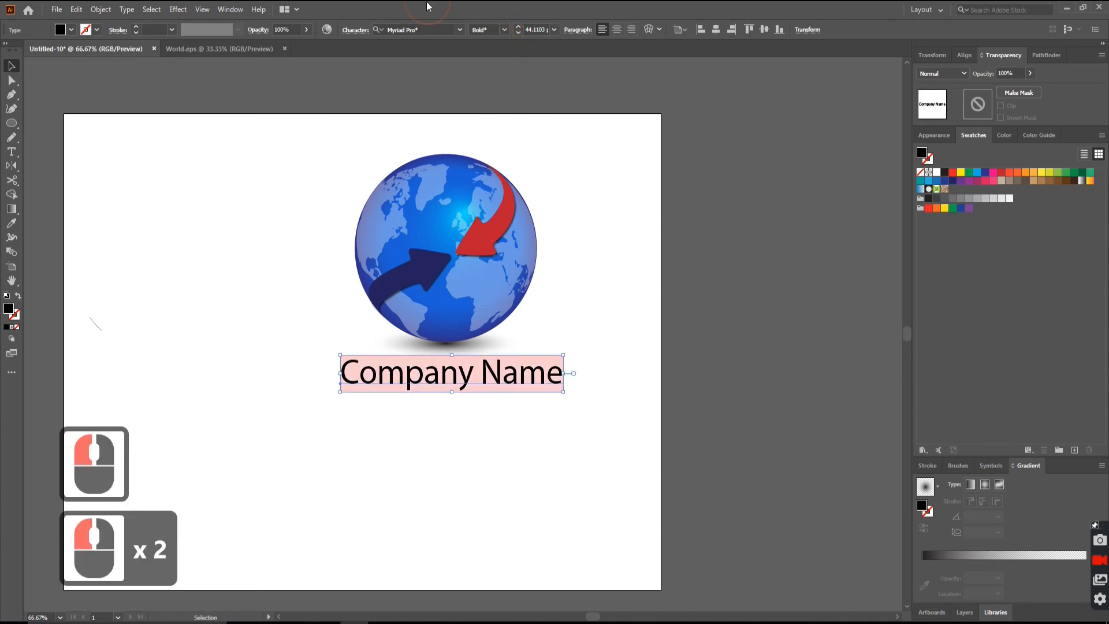
{"action": "left_click", "coordinate": [460, 29]}
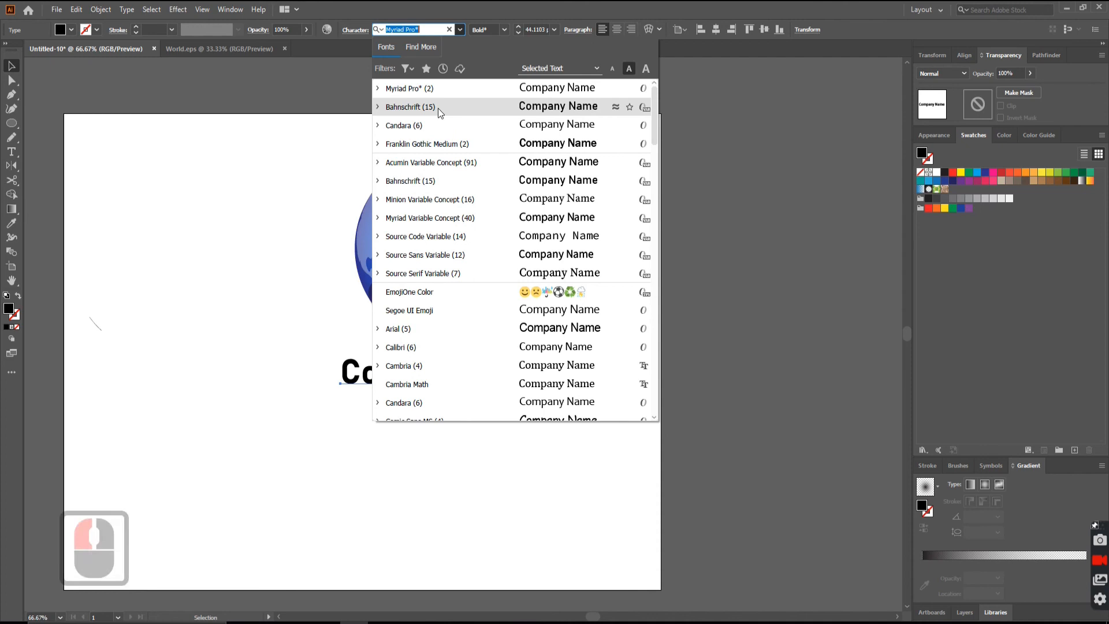
{"action": "left_click", "coordinate": [429, 144]}
{"action": "left_click", "coordinate": [505, 30]}
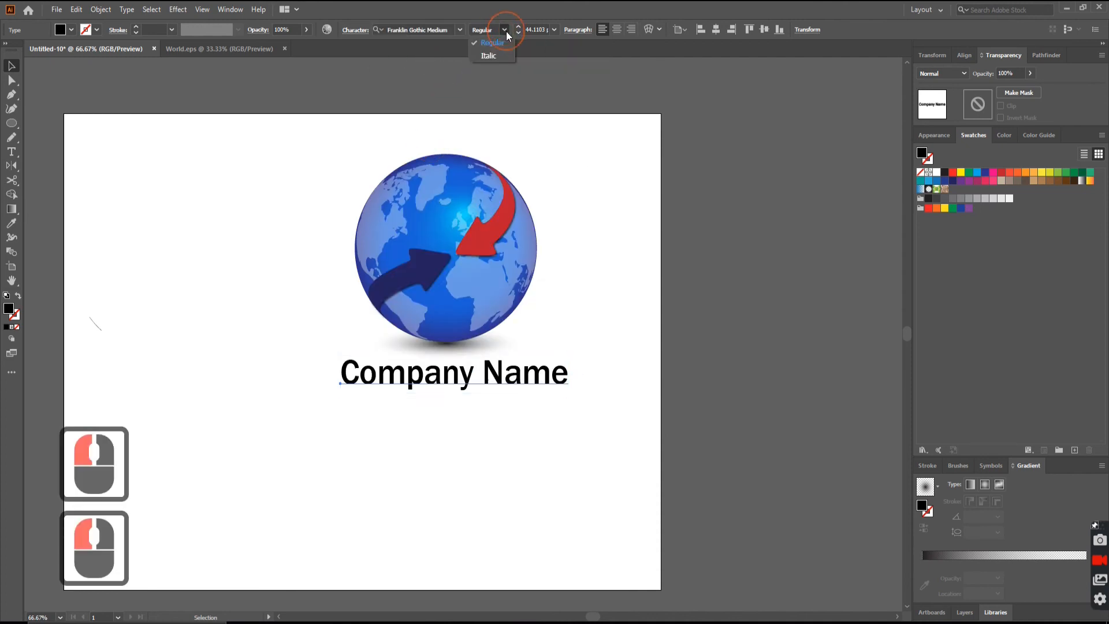
{"action": "left_click", "coordinate": [491, 43]}
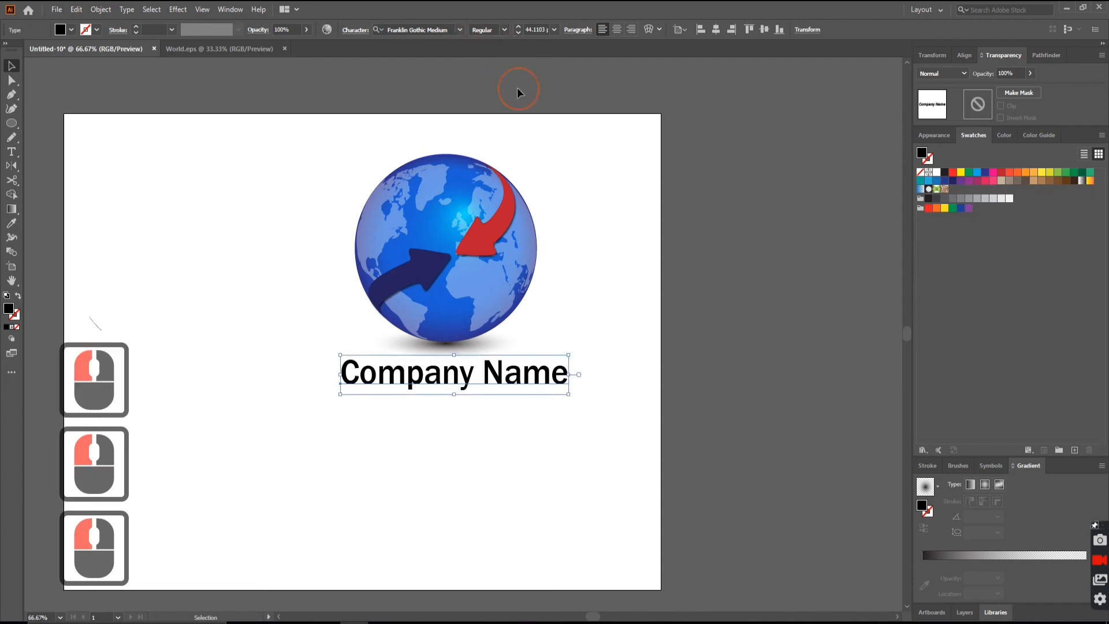
Browse the font list and set the "Company Name" text to Trebuchet MS Bold
{"action": "left_click", "coordinate": [456, 30]}
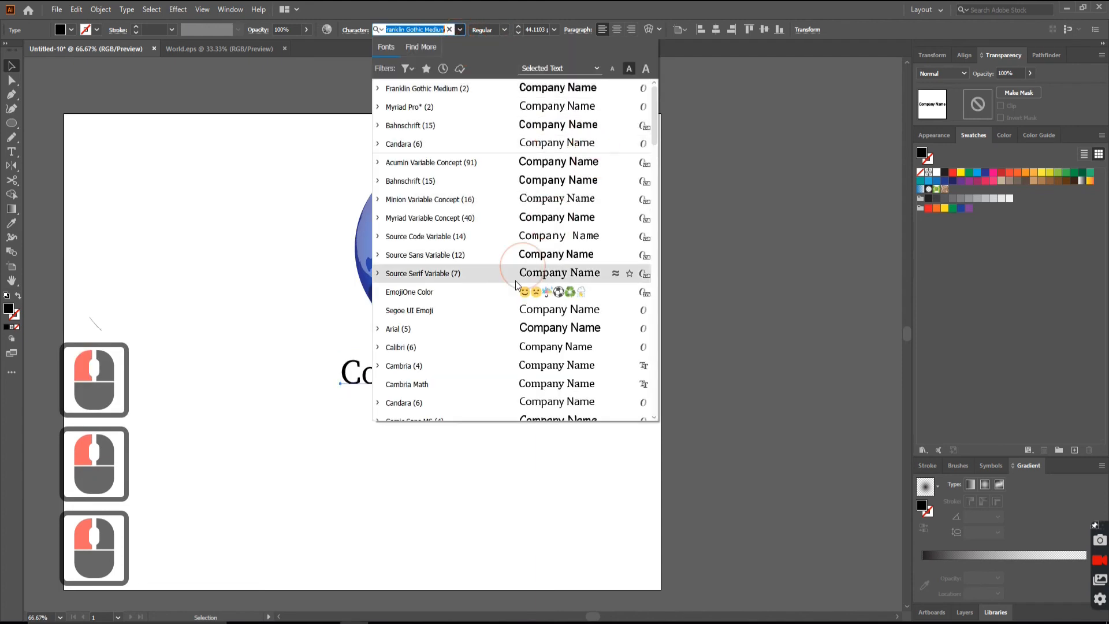
{"action": "scroll", "coordinate": [516, 284], "scroll_direction": "down", "scroll_amount": 5}
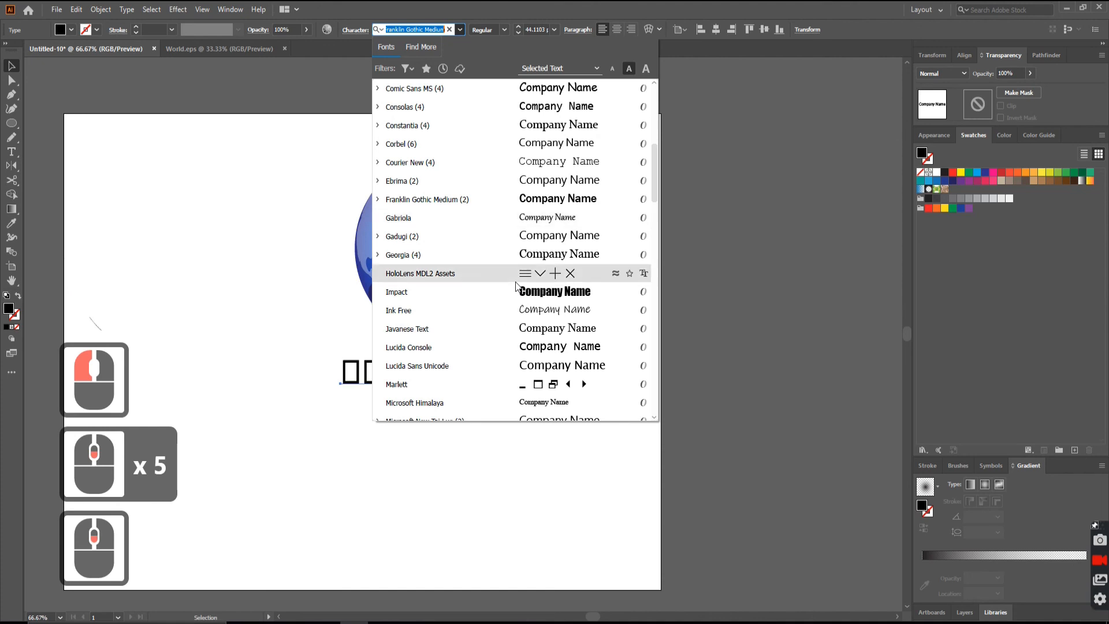
{"action": "left_click", "coordinate": [377, 200]}
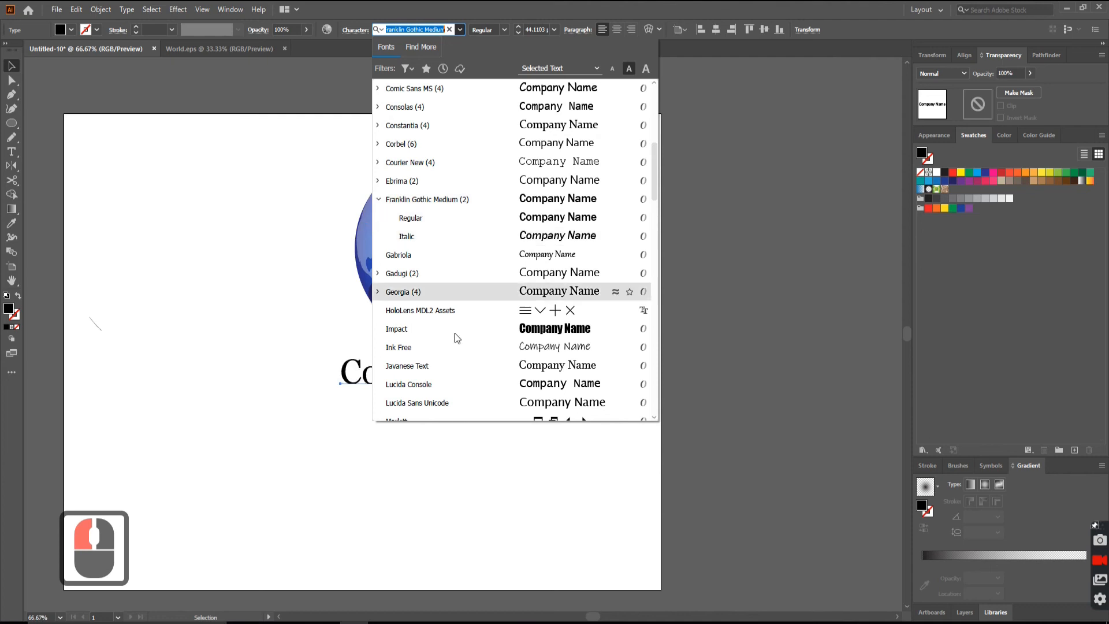
{"action": "scroll", "coordinate": [455, 334], "scroll_direction": "down", "scroll_amount": 3}
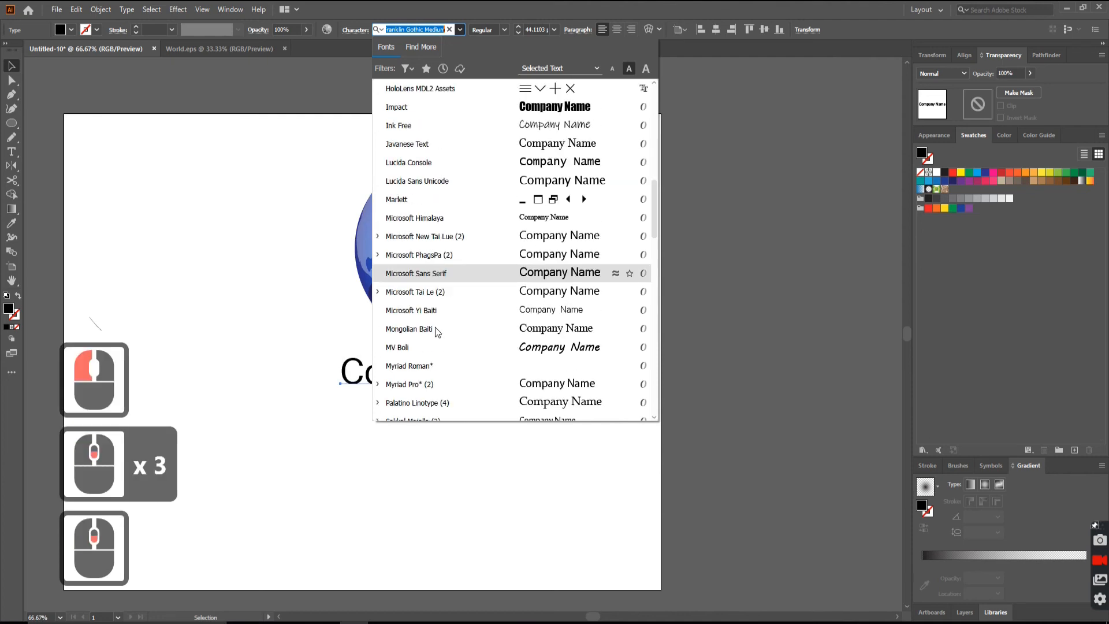
{"action": "scroll", "coordinate": [435, 327], "scroll_direction": "down", "scroll_amount": 5}
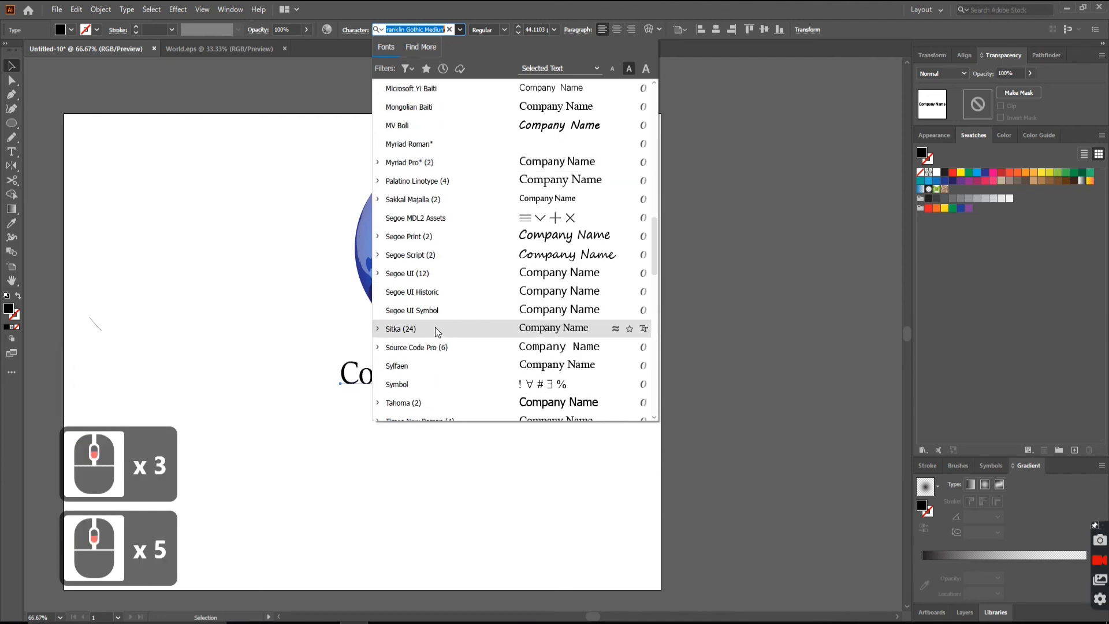
{"action": "scroll", "coordinate": [435, 327], "scroll_direction": "down", "scroll_amount": 3}
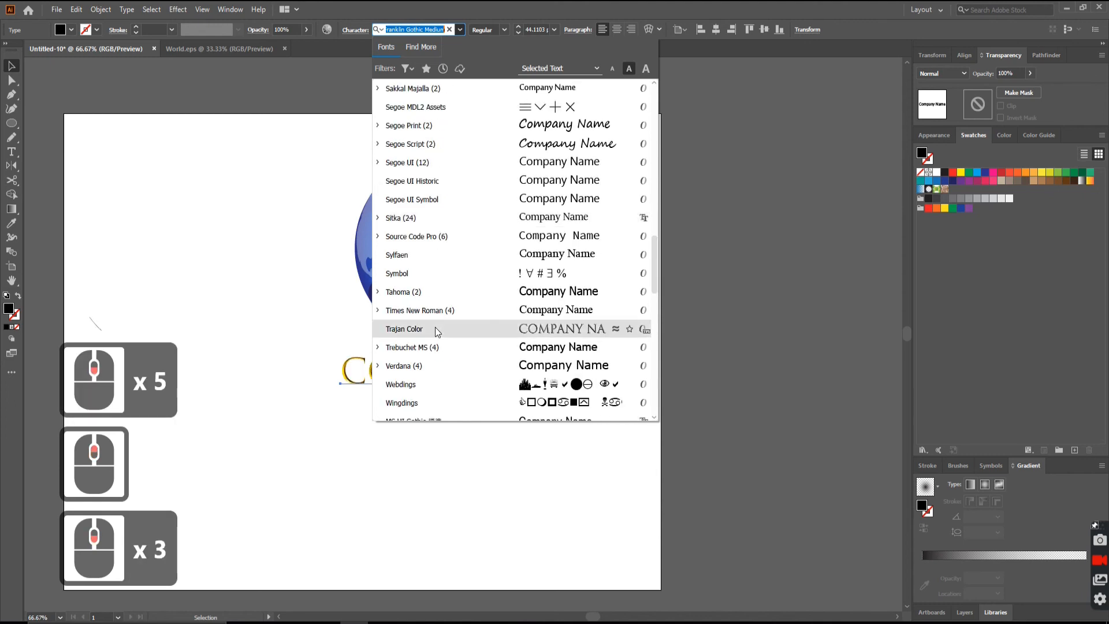
{"action": "scroll", "coordinate": [435, 327], "scroll_direction": "down", "scroll_amount": 1}
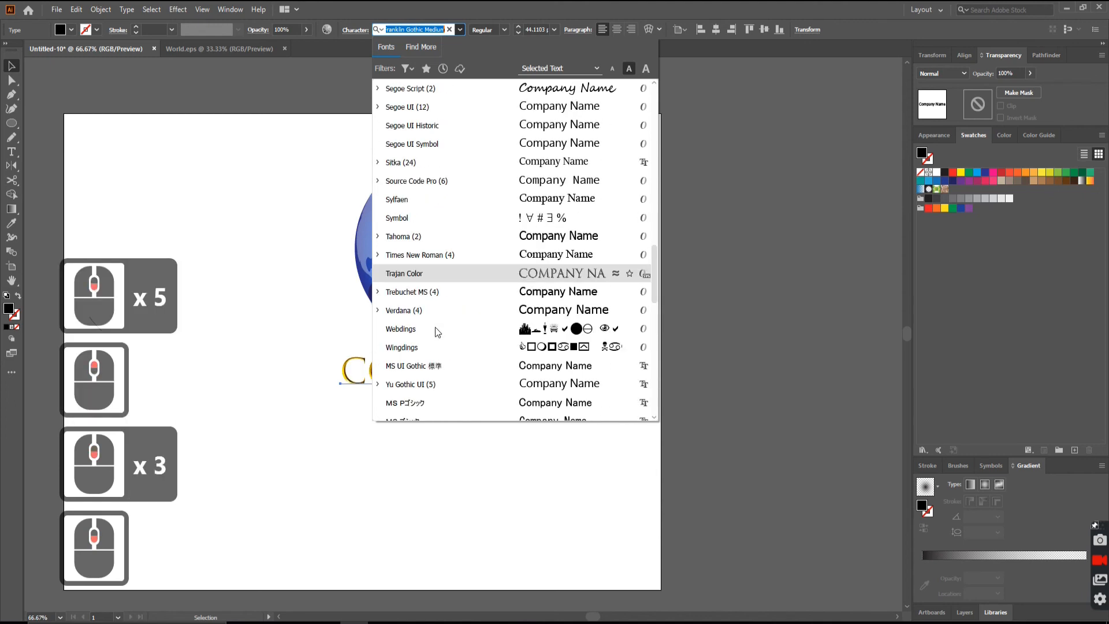
{"action": "left_click", "coordinate": [378, 292]}
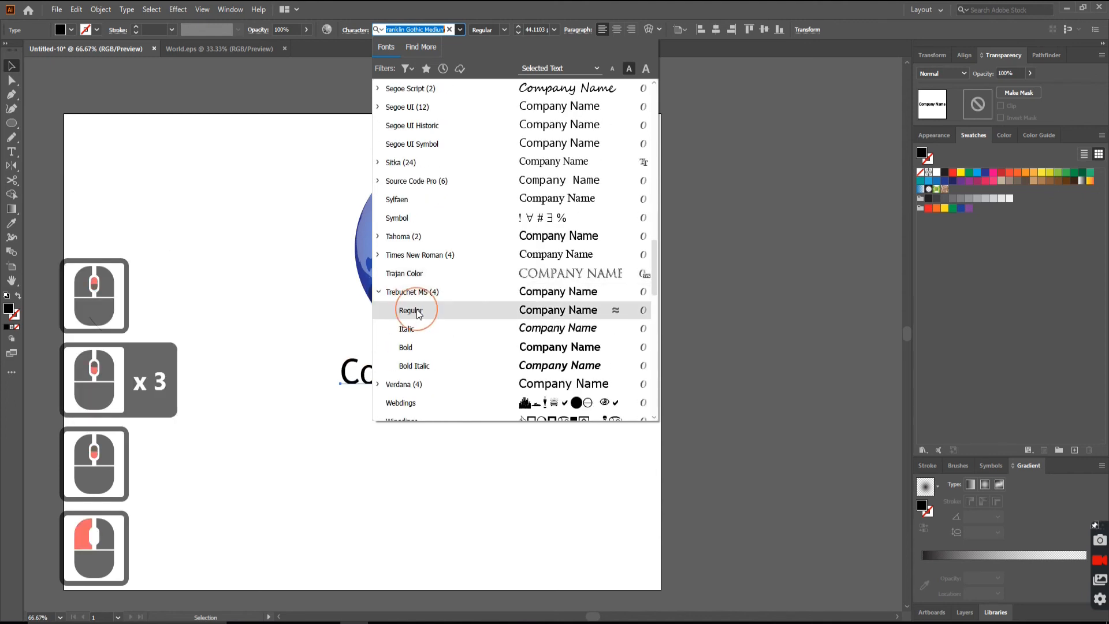
{"action": "left_click", "coordinate": [406, 349]}
Duplicate the "Company Name" text directly below itself and change the copy's wording to "Tag Line"
{"action": "left_click_drag", "start_coordinate": [503, 383], "coordinate": [476, 413]}
{"action": "double_click", "coordinate": [477, 414]}
{"action": "left_click", "coordinate": [475, 413]}
{"action": "key", "text": "ctrl+a"}
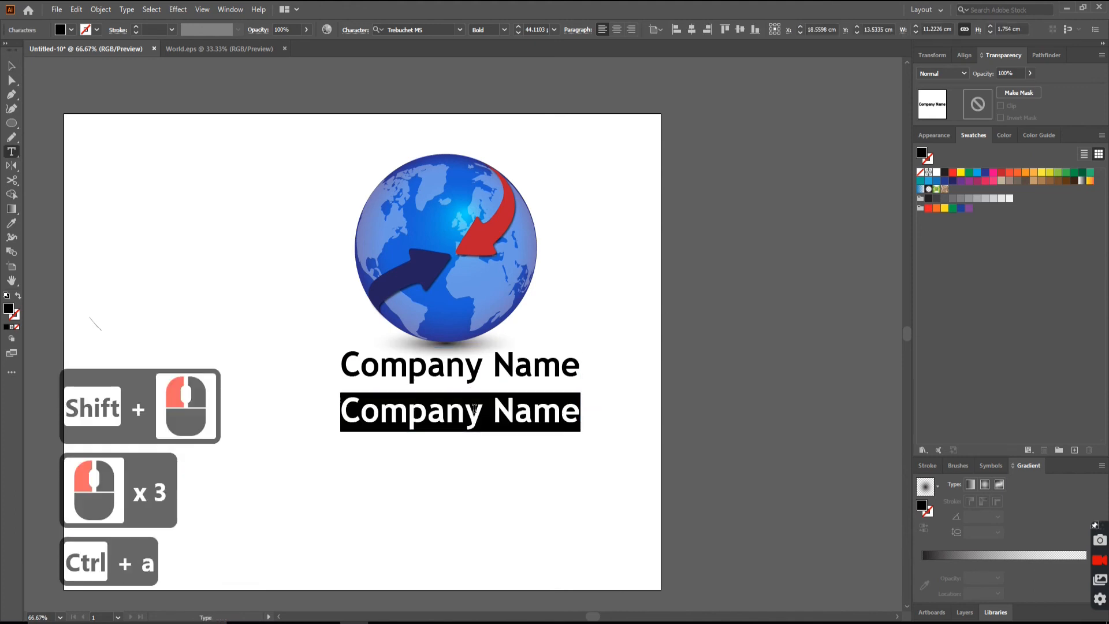
{"action": "type", "text": "Tag "}
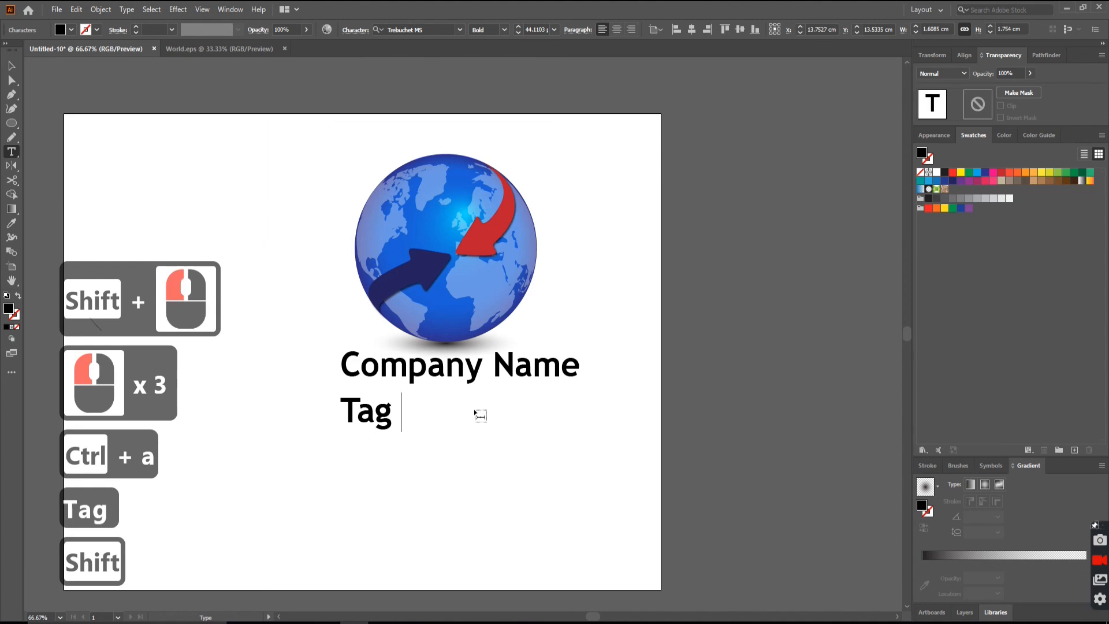
{"action": "type", "text": "Line"}
{"action": "left_click", "coordinate": [10, 68]}
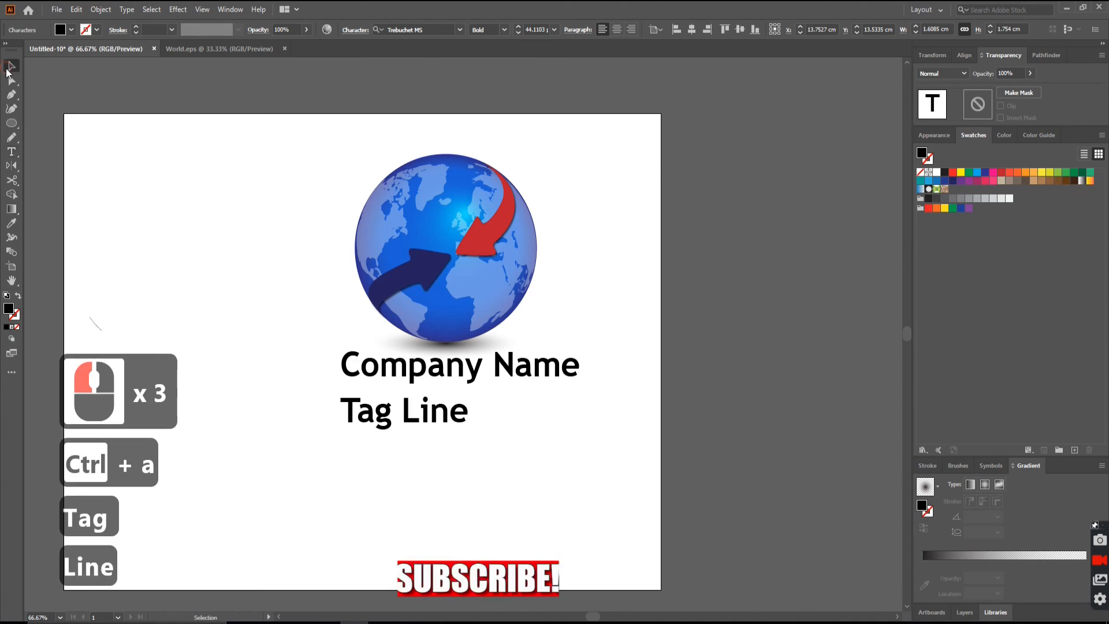
Set the "Tag Line" text's font to Candara Light
{"action": "left_click", "coordinate": [405, 410]}
{"action": "left_click", "coordinate": [461, 30]}
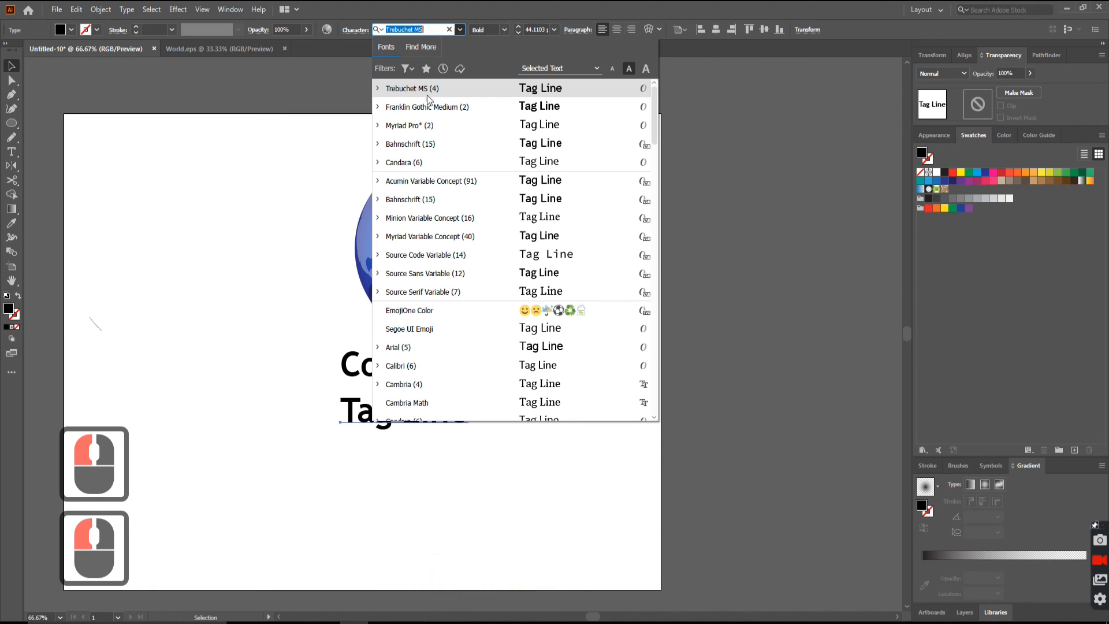
{"action": "left_click", "coordinate": [379, 164]}
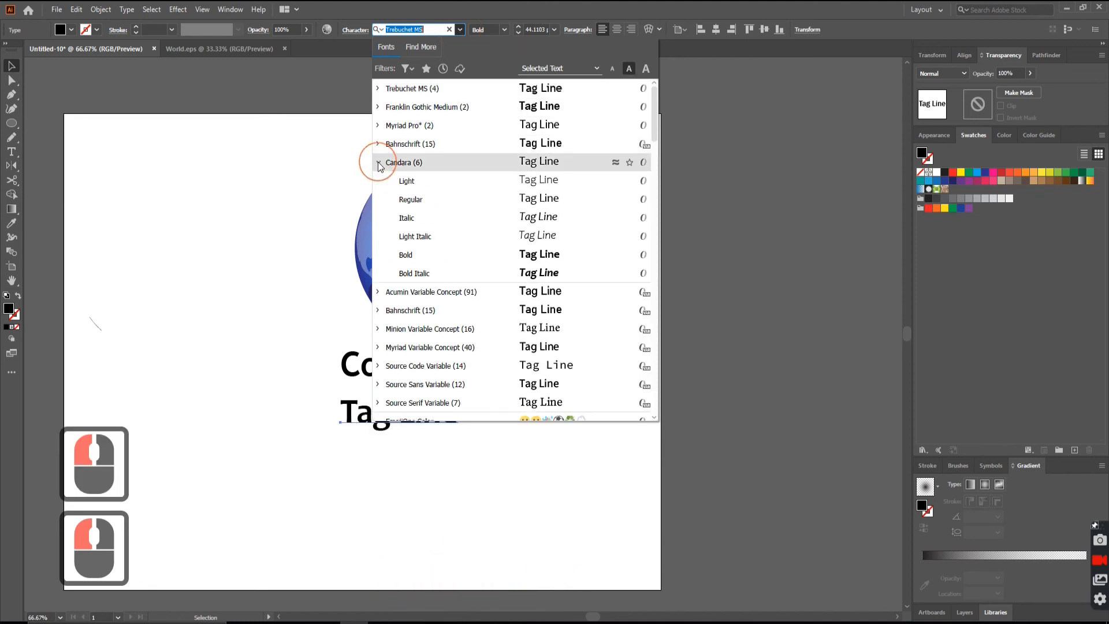
{"action": "left_click", "coordinate": [411, 179]}
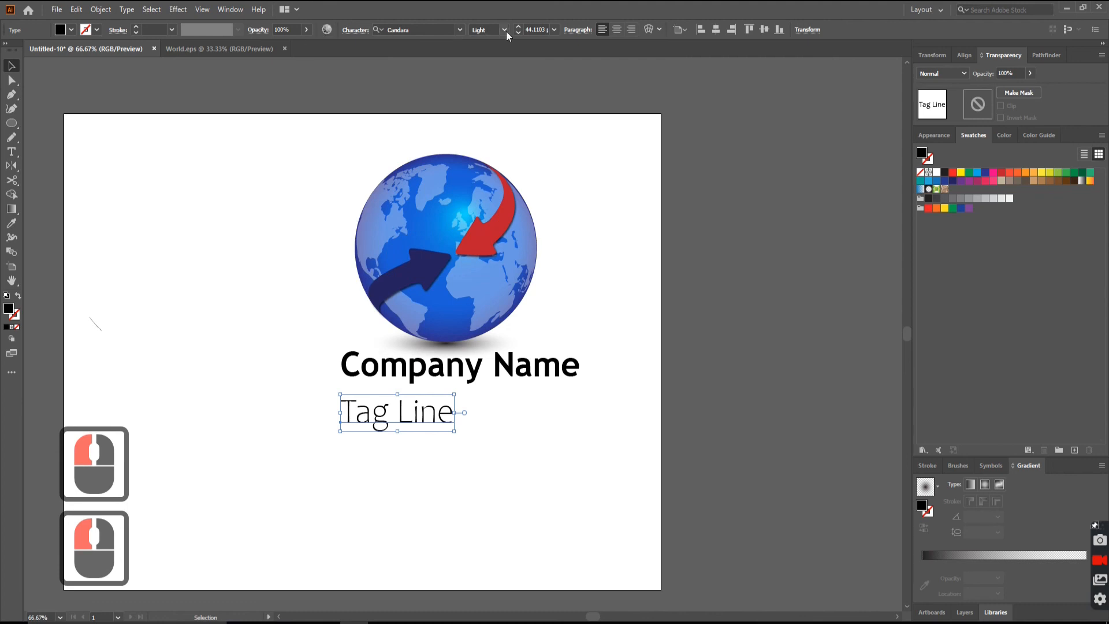
Shrink the "Tag Line" text to about 33 pt and place it under the right end of "Company Name"
{"action": "left_click_drag", "start_coordinate": [454, 431], "coordinate": [412, 414]}
{"action": "left_click_drag", "start_coordinate": [503, 408], "coordinate": [558, 401]}
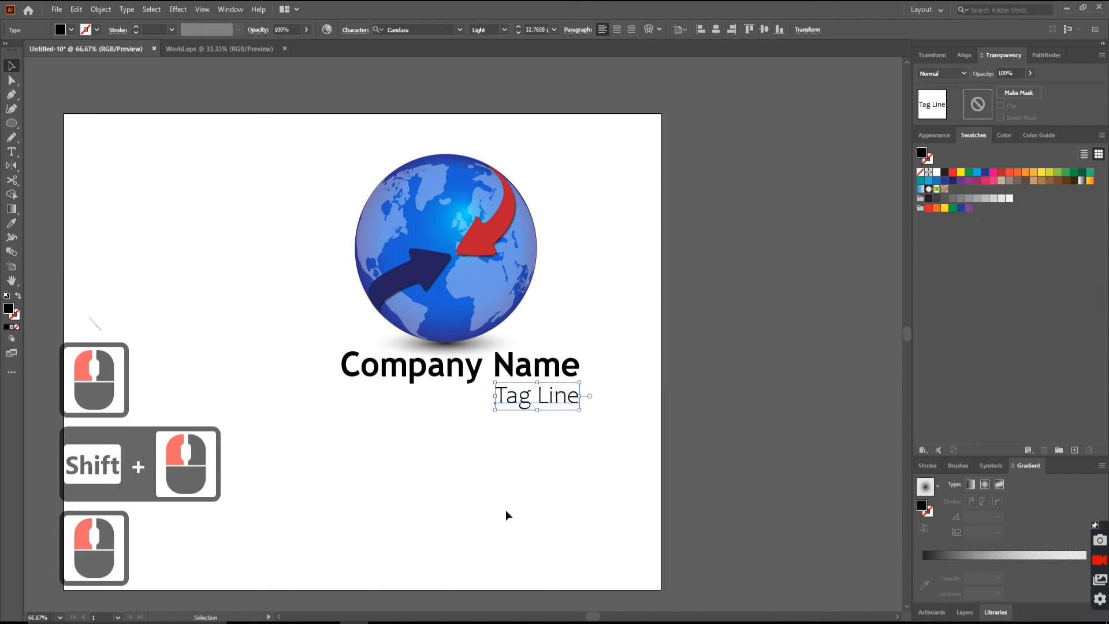
Center the "Company Name" and "Tag Line" texts horizontally on the ground shadow ellipse, using the ellipse as the key object
{"action": "left_click", "coordinate": [521, 376], "text": "shift"}
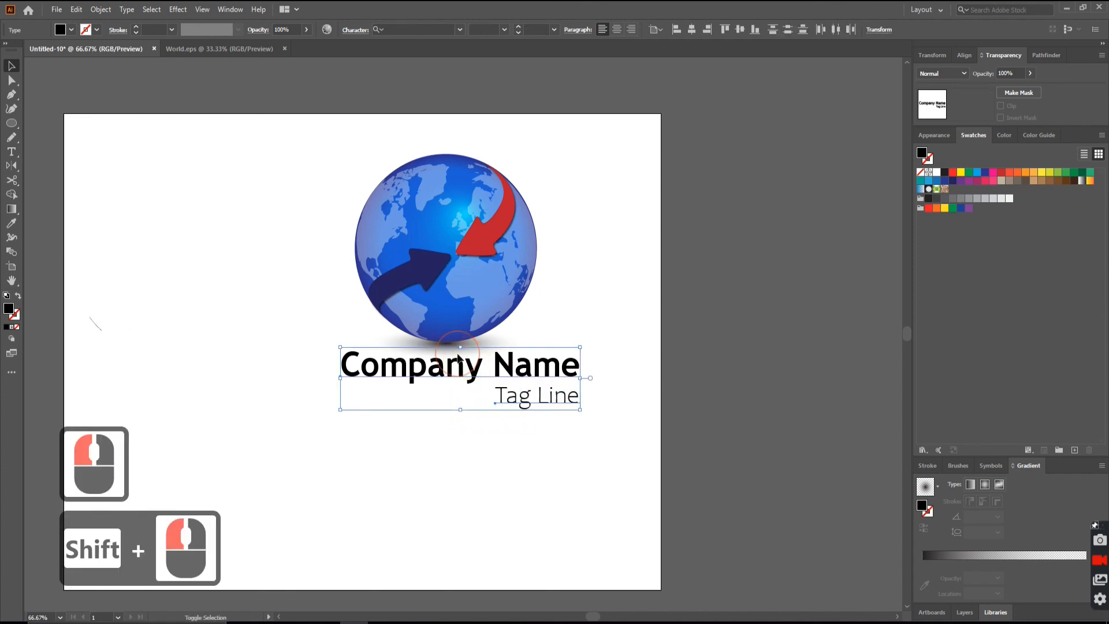
{"action": "left_click", "coordinate": [461, 364], "text": "shift"}
{"action": "left_click", "coordinate": [455, 354]}
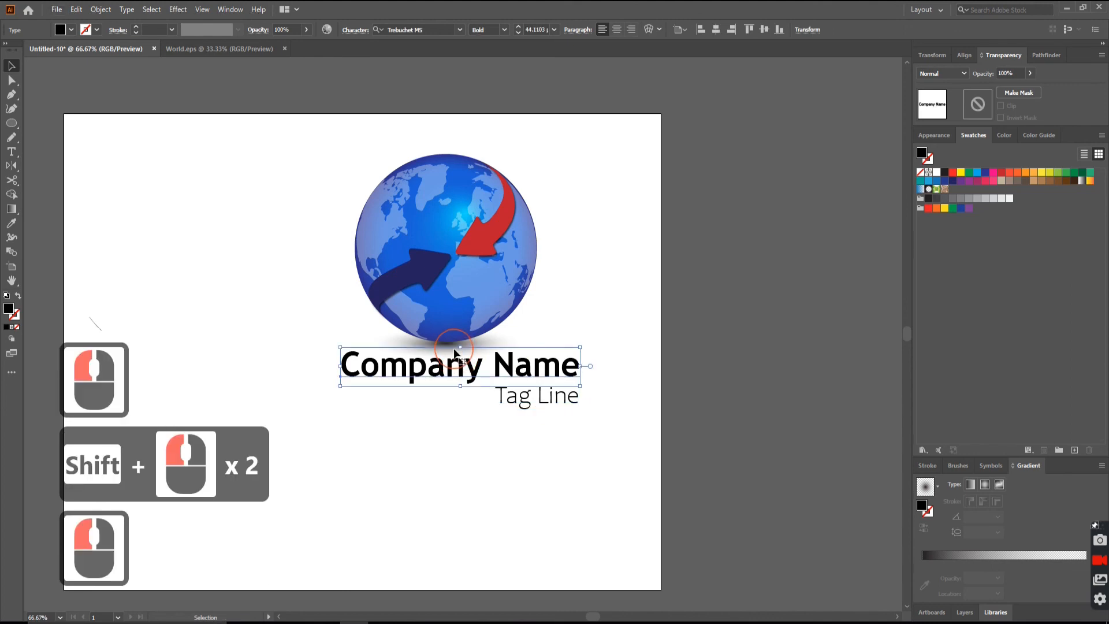
{"action": "left_click", "coordinate": [392, 342]}
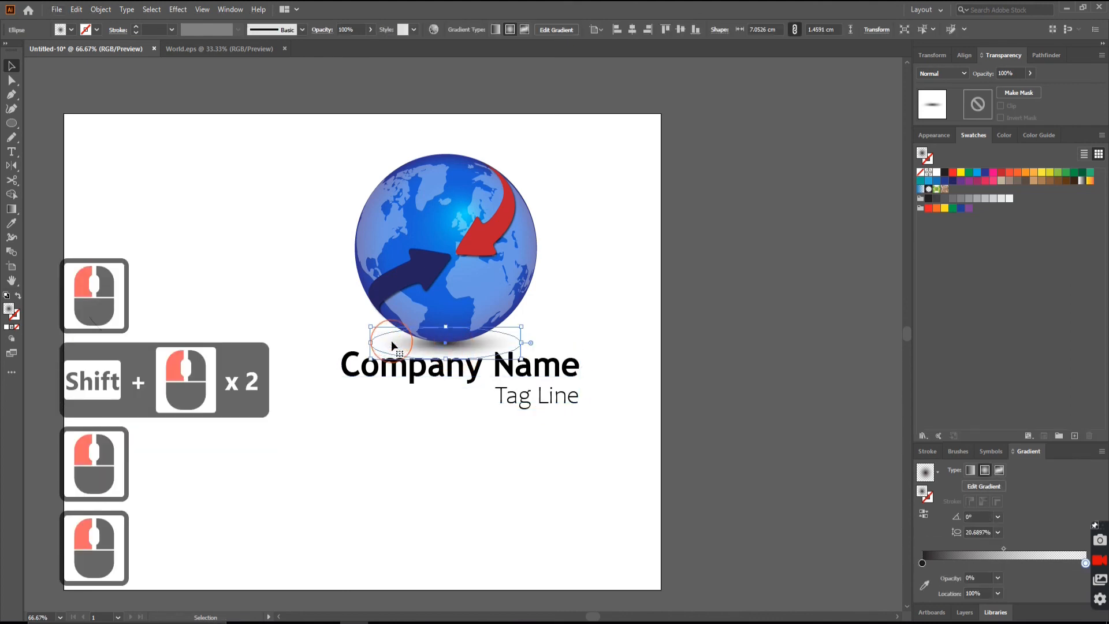
{"action": "left_click", "coordinate": [393, 377], "text": "shift"}
{"action": "left_click", "coordinate": [540, 400], "text": "shift"}
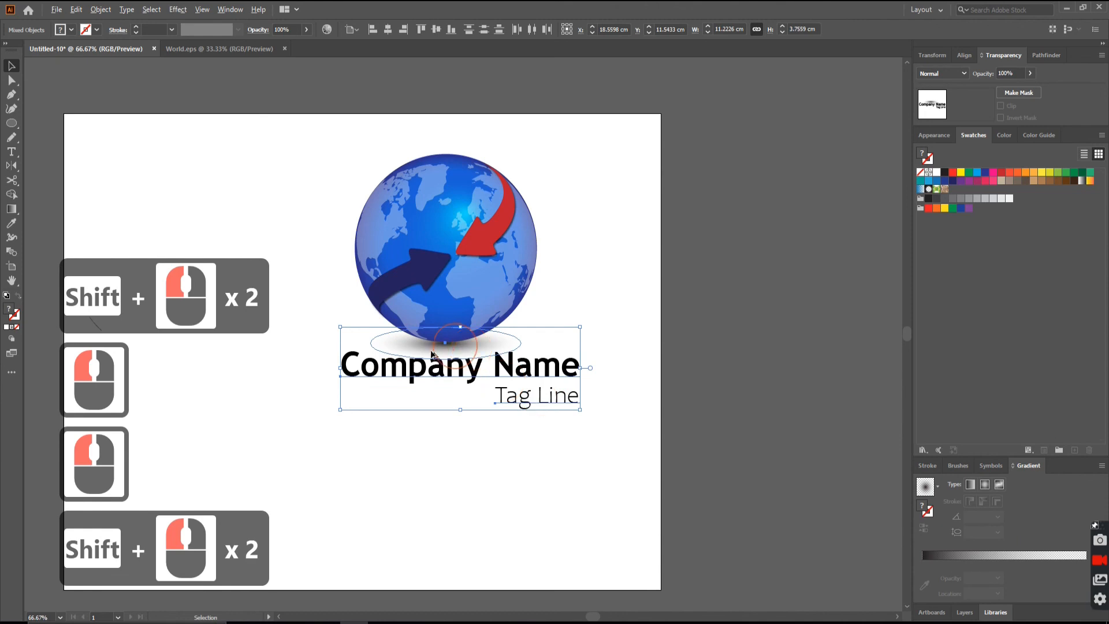
{"action": "left_click", "coordinate": [406, 353], "text": "alt"}
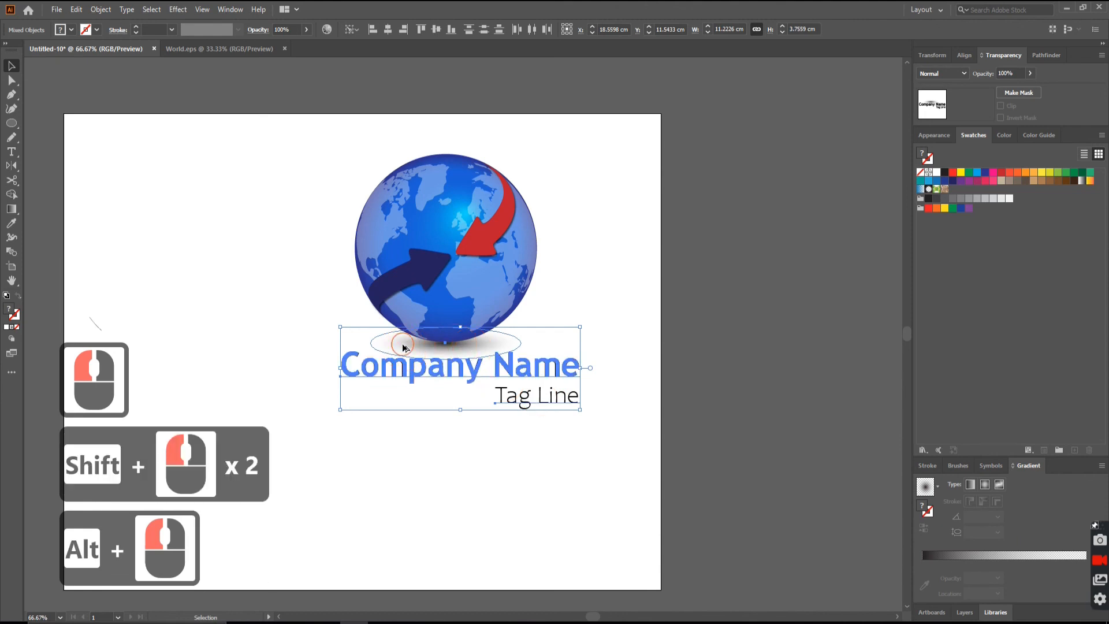
{"action": "left_click", "coordinate": [403, 347], "text": "alt"}
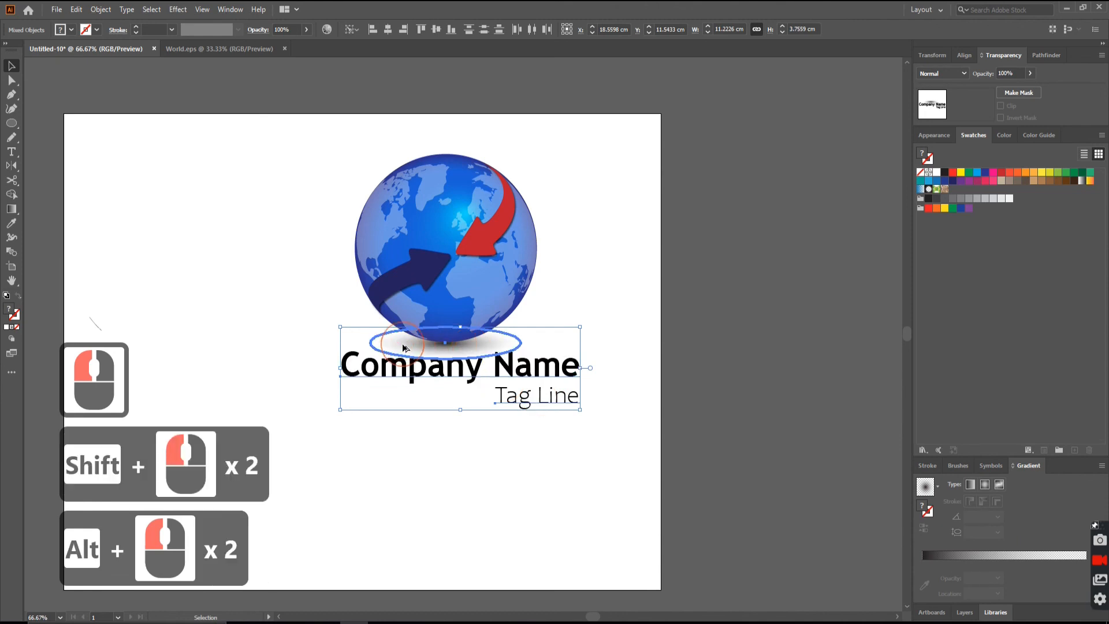
{"action": "left_click", "coordinate": [388, 30]}
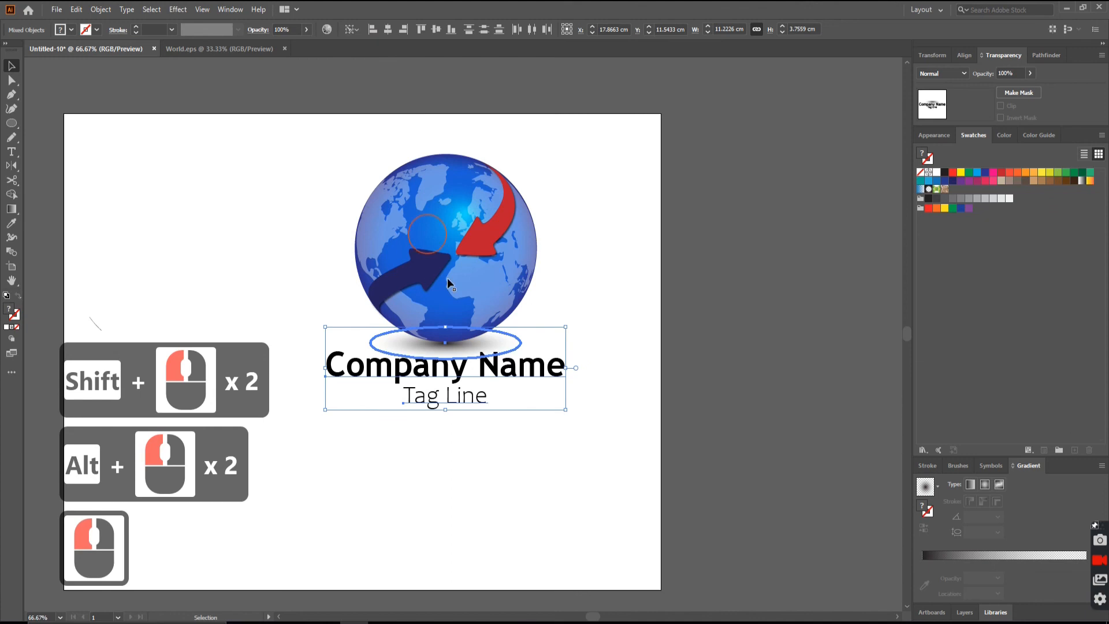
{"action": "left_click", "coordinate": [144, 136]}
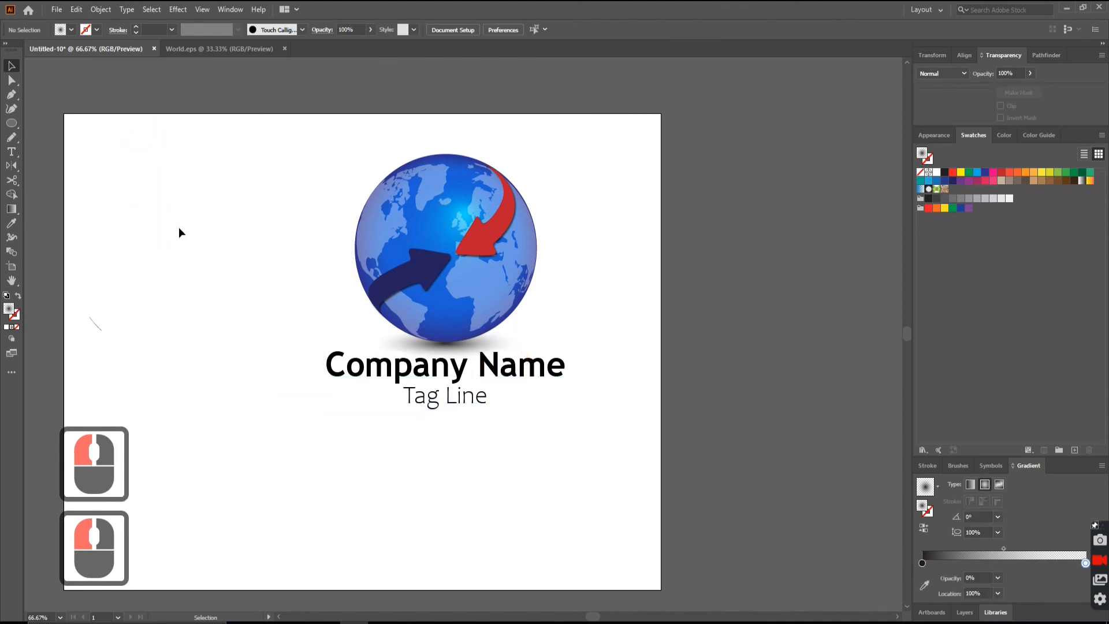
Enlarge "Company Name" and "Tag Line" together about their center and move them slightly down, clear of the ground shadow
{"action": "left_click", "coordinate": [383, 380]}
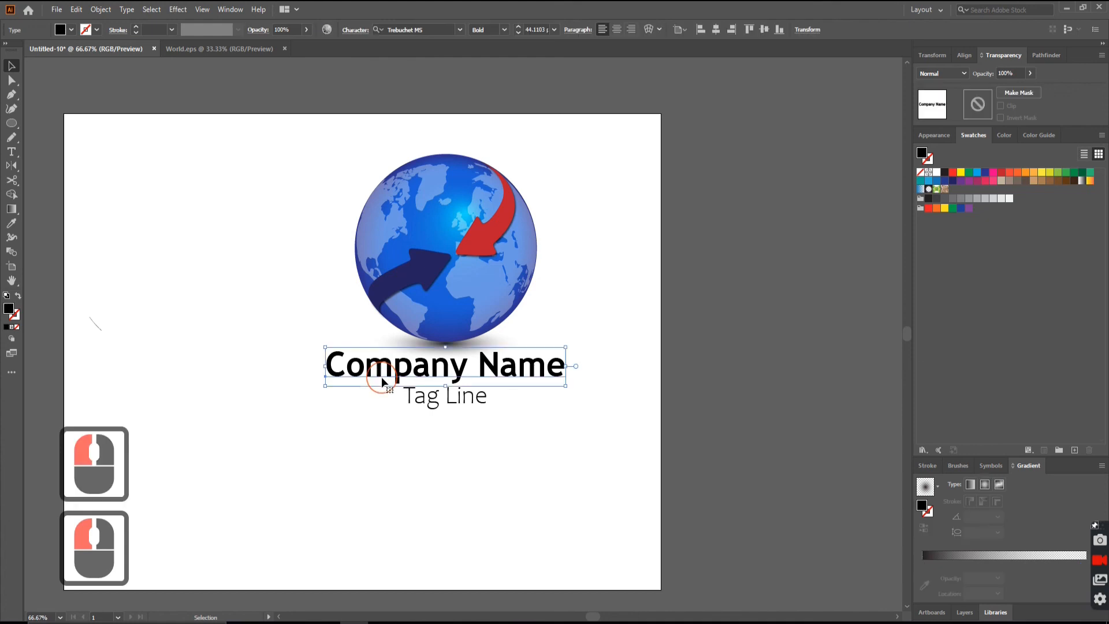
{"action": "left_click", "coordinate": [444, 408], "text": "shift"}
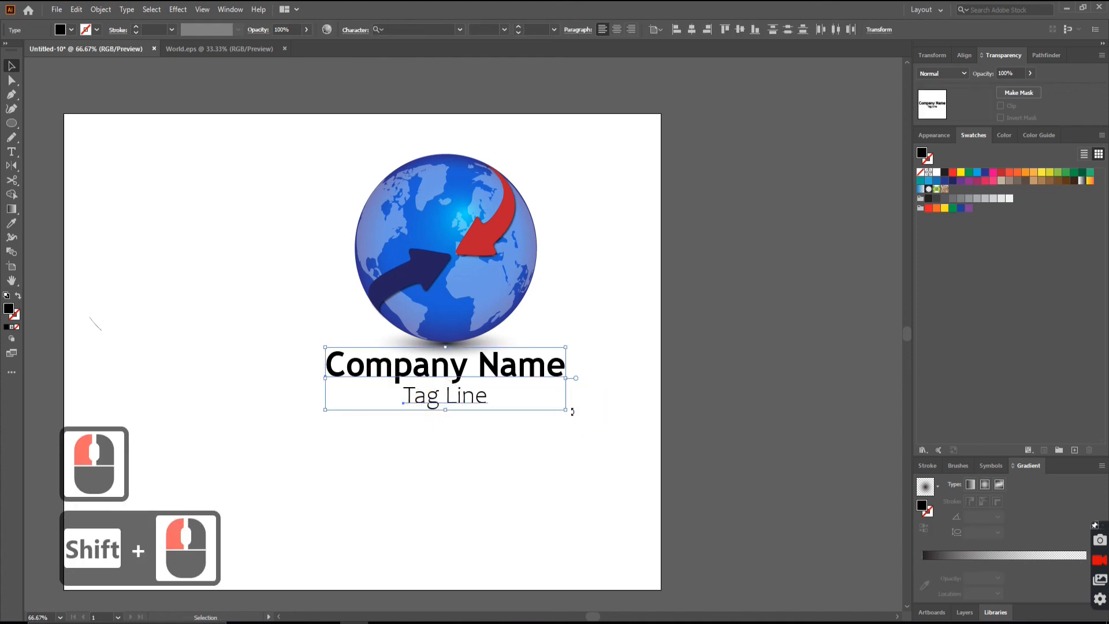
{"action": "left_click_drag", "start_coordinate": [568, 412], "coordinate": [615, 423]}
{"action": "left_click_drag", "start_coordinate": [543, 367], "coordinate": [543, 387]}
{"action": "left_click", "coordinate": [517, 518]}
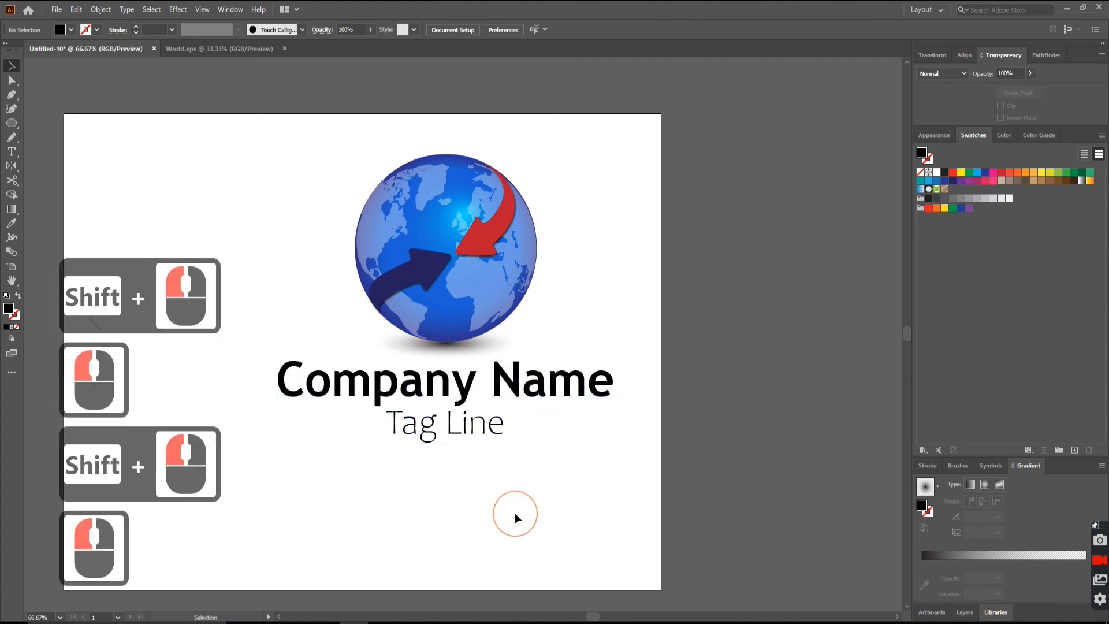
Shrink the whole logo, texts included, to about 10.7 cm wide and move it to the upper-left area of the artboard
{"action": "left_click_drag", "start_coordinate": [508, 268], "coordinate": [677, 489]}
{"action": "left_click_drag", "start_coordinate": [473, 278], "coordinate": [323, 257]}
{"action": "left_click_drag", "start_coordinate": [442, 420], "coordinate": [339, 358]}
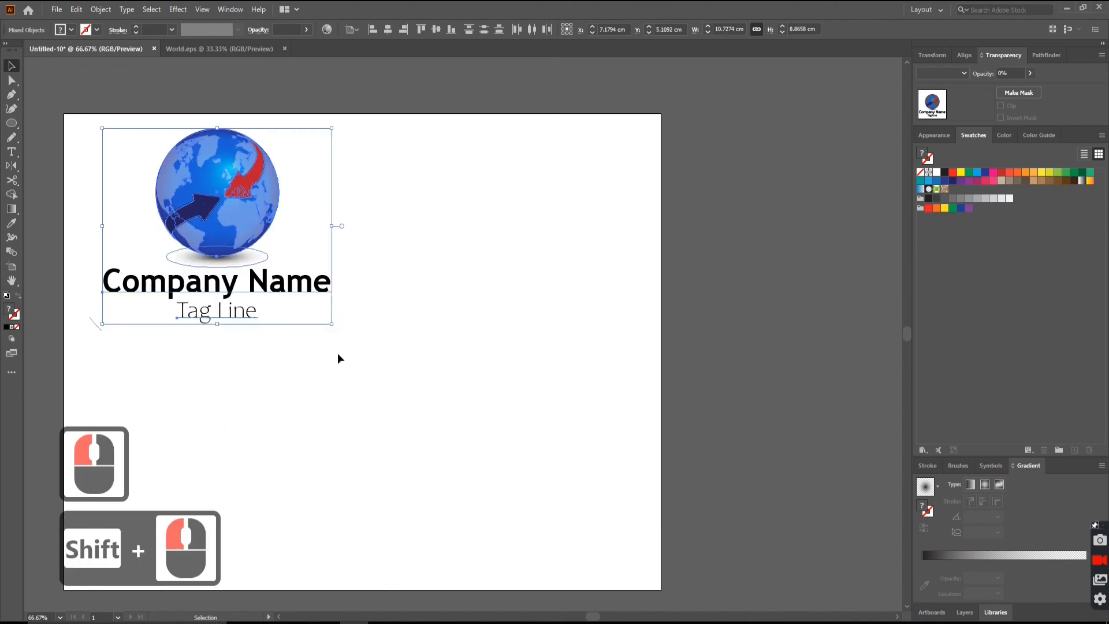
Duplicate the whole logo to its right and move the copy's "Company Name" and "Tag Line" to the right of its globe
{"action": "left_click_drag", "start_coordinate": [187, 196], "coordinate": [452, 197]}
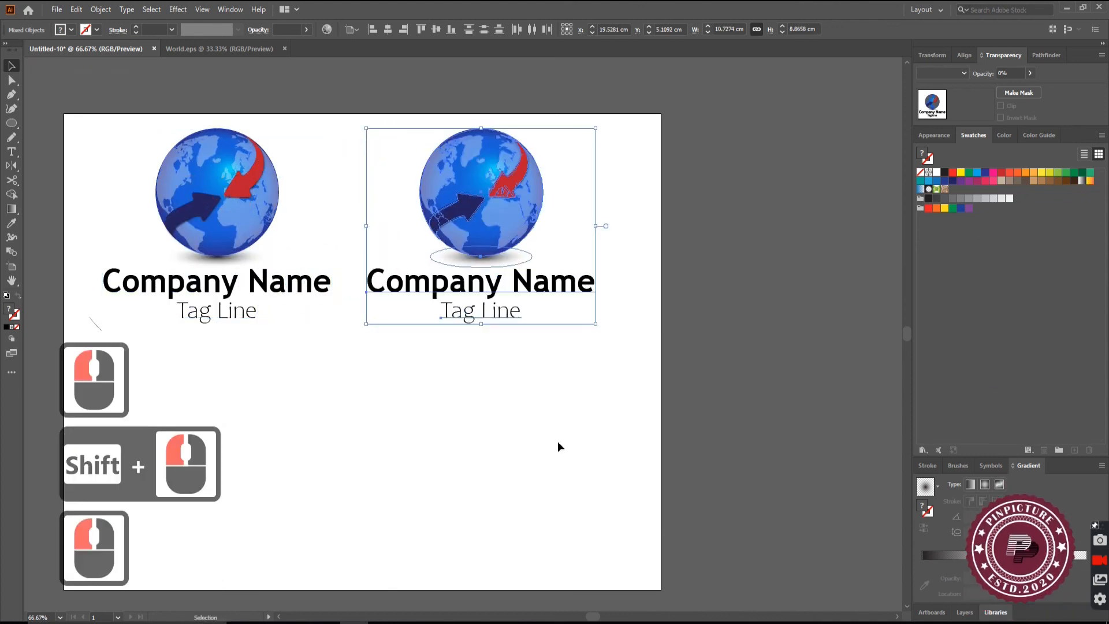
{"action": "double_click", "coordinate": [515, 375]}
{"action": "left_click_drag", "start_coordinate": [550, 307], "coordinate": [570, 310]}
{"action": "left_click", "coordinate": [465, 287], "text": "shift"}
{"action": "left_click_drag", "start_coordinate": [413, 284], "coordinate": [601, 194]}
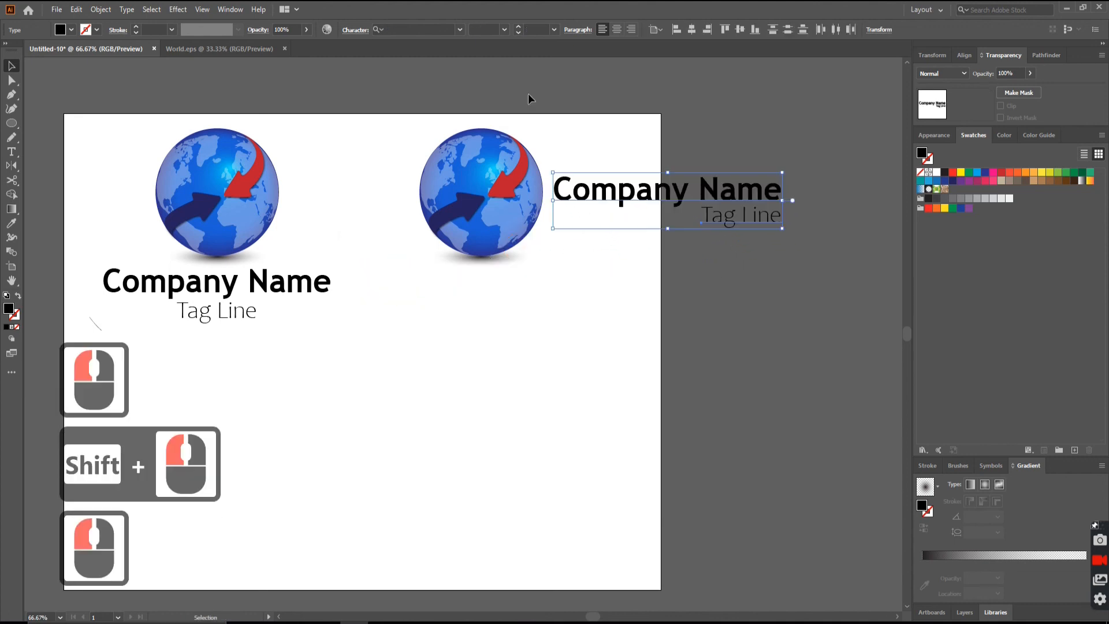
Left-align the copy's two text lines with each other and place them to the right of its globe's lower half
{"action": "left_click", "coordinate": [673, 32]}
{"action": "left_click", "coordinate": [673, 32]}
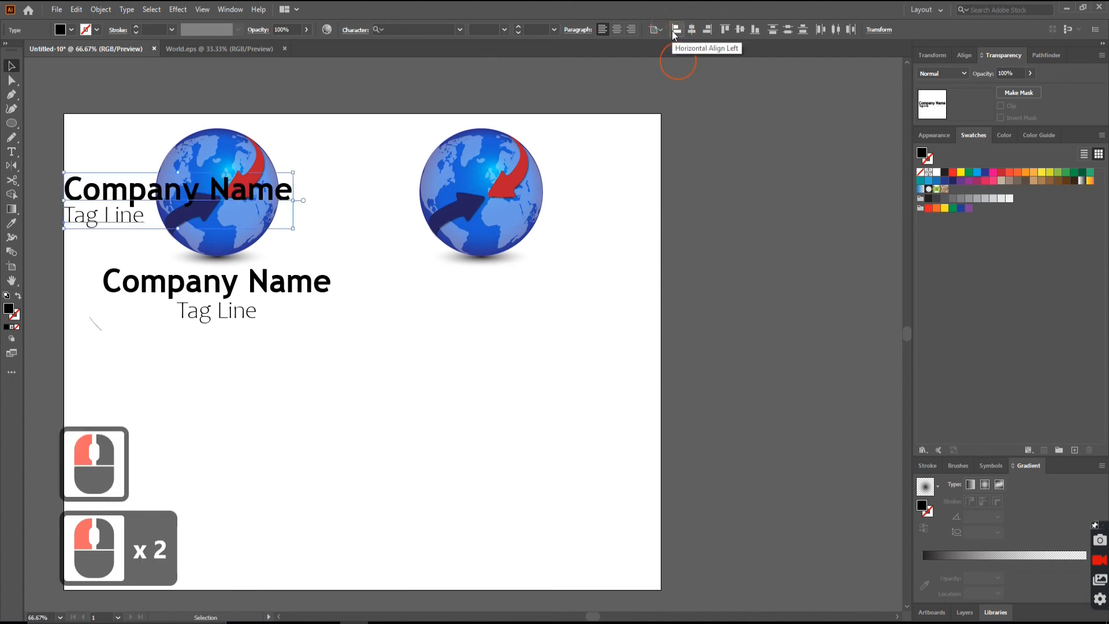
{"action": "left_click_drag", "start_coordinate": [120, 201], "coordinate": [593, 228]}
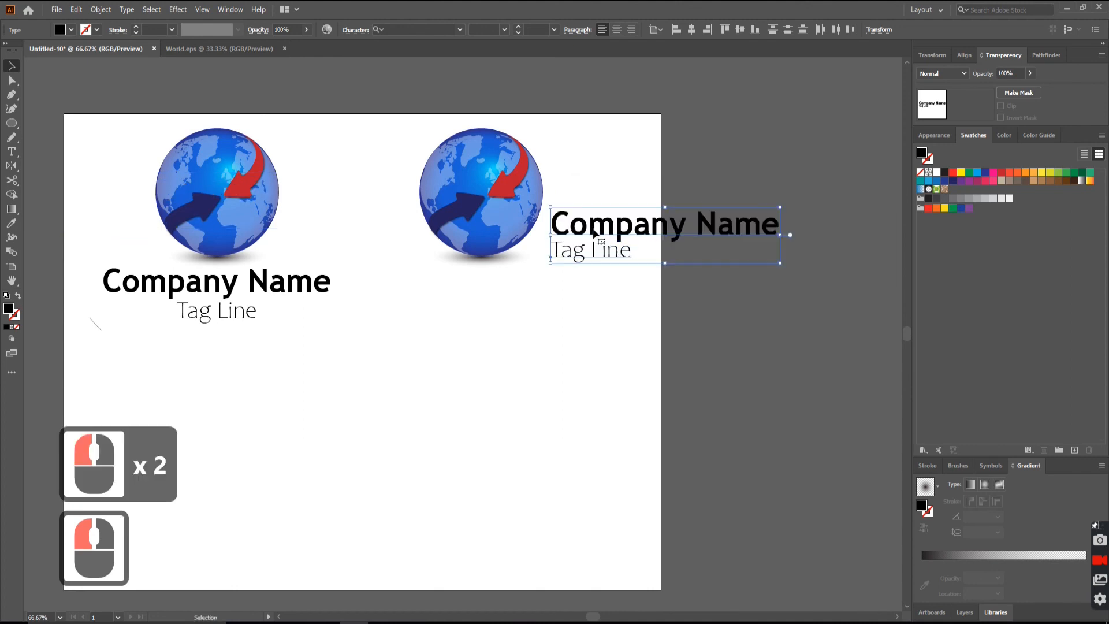
Move the side-by-side logo version as a whole to the lower-left area of the artboard, below the stacked logo
{"action": "left_click_drag", "start_coordinate": [891, 382], "coordinate": [901, 388]}
{"action": "left_click_drag", "start_coordinate": [474, 189], "coordinate": [169, 442]}
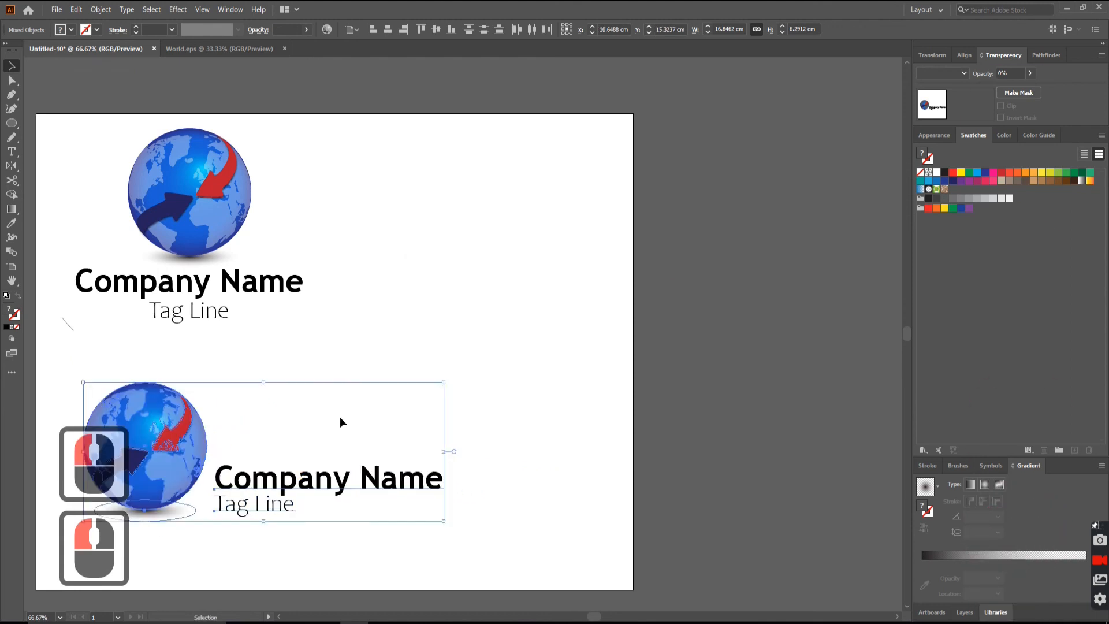
{"action": "left_click", "coordinate": [340, 416]}
Shrink the lower logo's globe with its arrows and shadow to about four-fifths size, keeping it beside the text
{"action": "left_click_drag", "start_coordinate": [56, 377], "coordinate": [194, 475]}
{"action": "left_click", "coordinate": [182, 480]}
{"action": "left_click", "coordinate": [254, 447]}
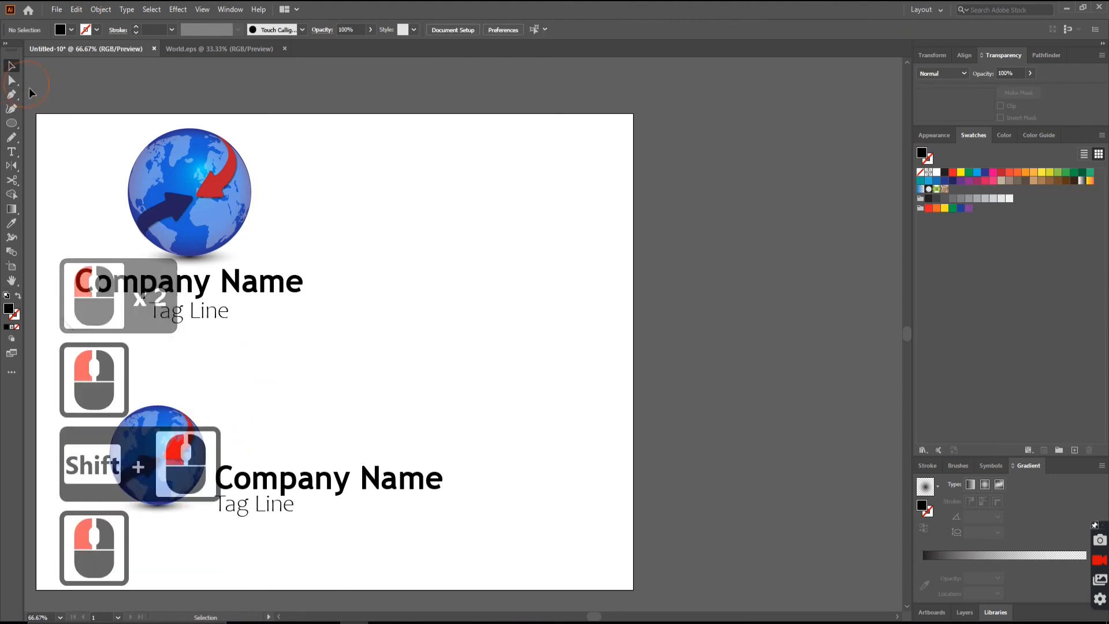
{"action": "left_click_drag", "start_coordinate": [354, 317], "coordinate": [530, 290]}
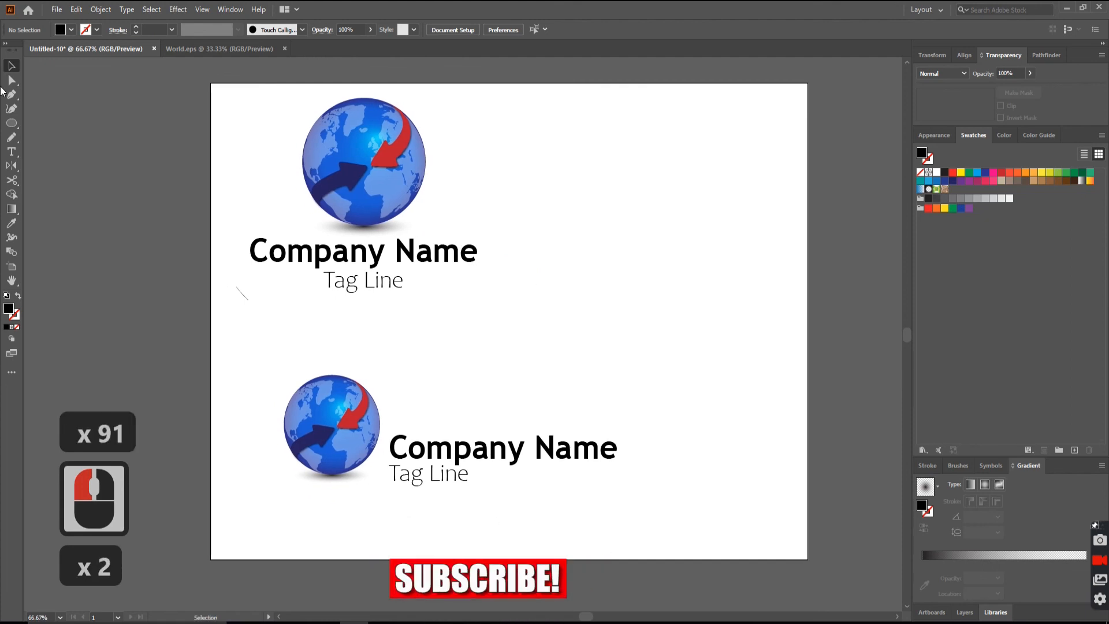
{"action": "left_click", "coordinate": [12, 65]}
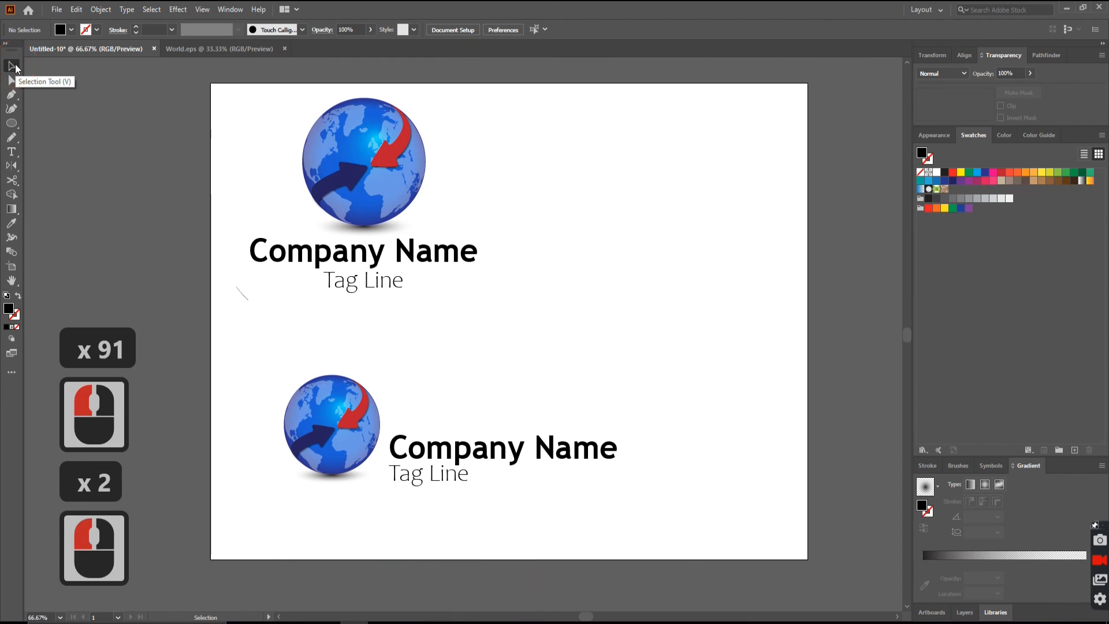